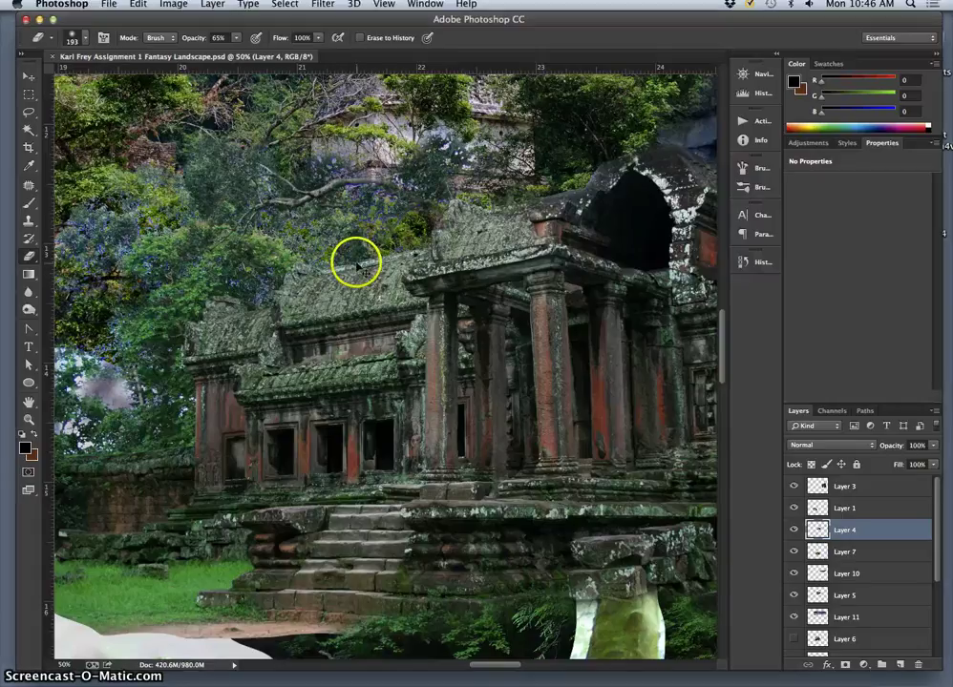
- Erase the leftover foliage beside the temple's left end on Layer 4 to blend it into the jungle
{"action": "key", "text": "ctrl+minus"}
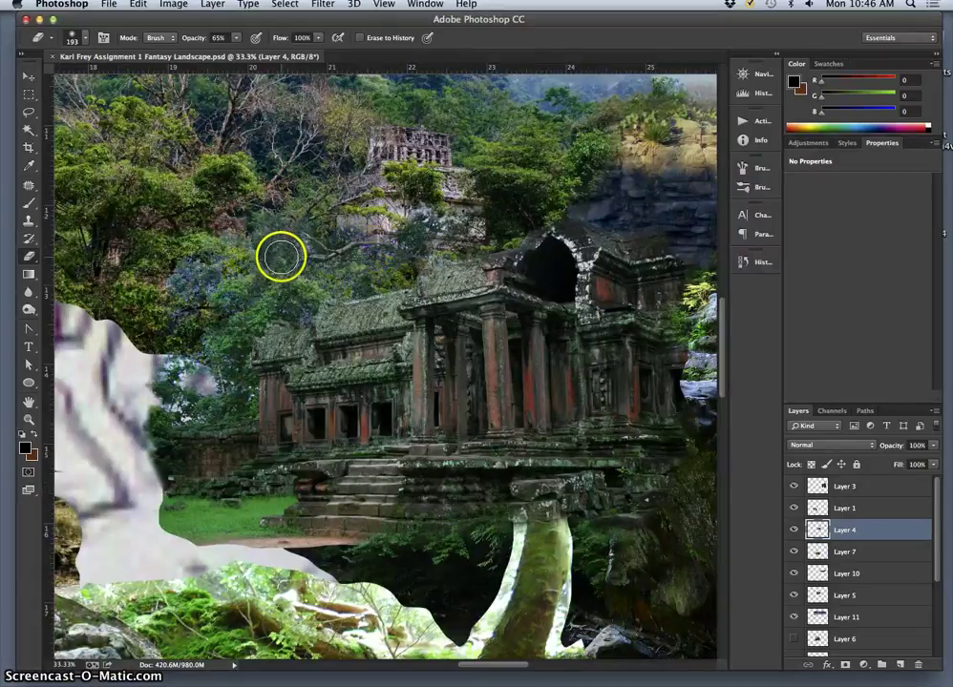
{"action": "left_click", "coordinate": [271, 266]}
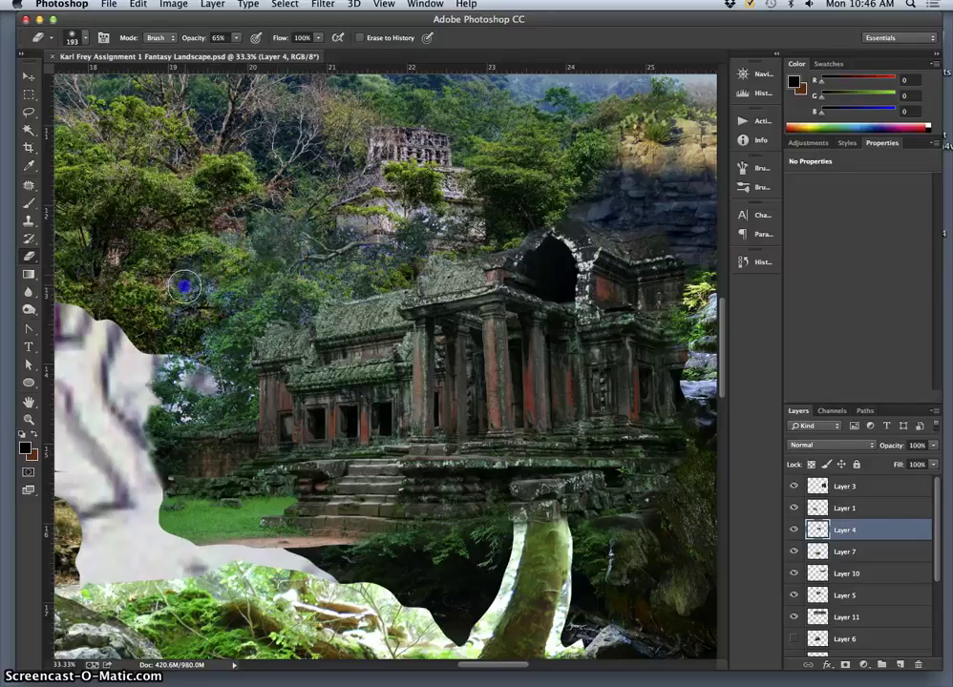
{"action": "mouse_move", "coordinate": [193, 282]}
{"action": "left_mouse_down"}
{"action": "mouse_move", "coordinate": [208, 287]}
{"action": "mouse_move", "coordinate": [187, 306]}
{"action": "mouse_move", "coordinate": [218, 315]}
{"action": "left_mouse_up"}
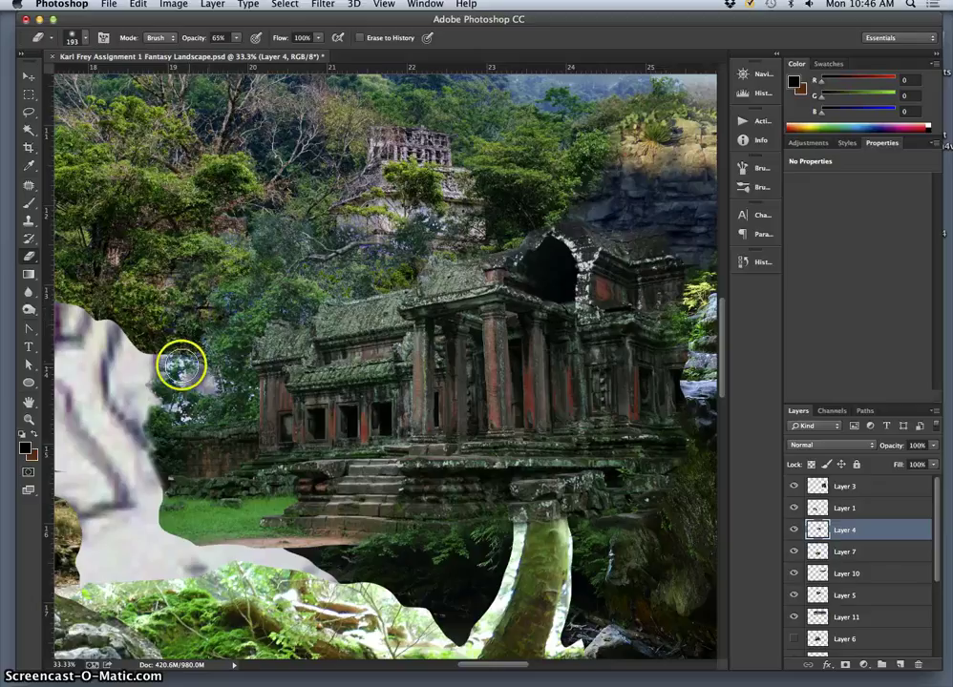
{"action": "left_click_drag", "start_coordinate": [146, 380], "coordinate": [152, 378]}
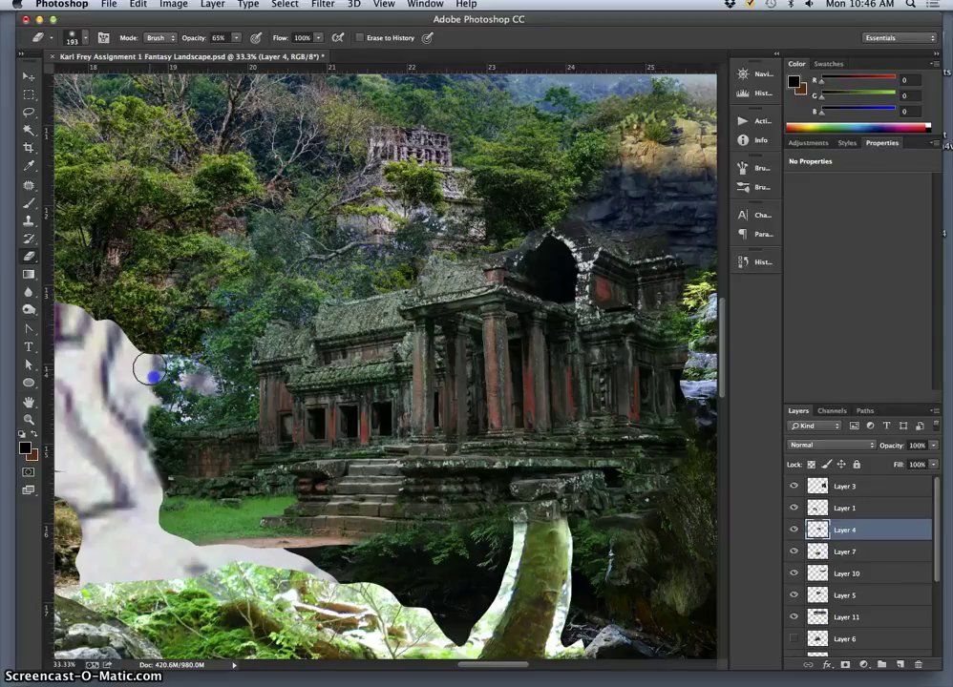
- Erase the stray foliage on Layer 4 above the temple's left roof, around the bare branch and the distant ruin
{"action": "left_click_drag", "start_coordinate": [368, 245], "coordinate": [384, 251]}
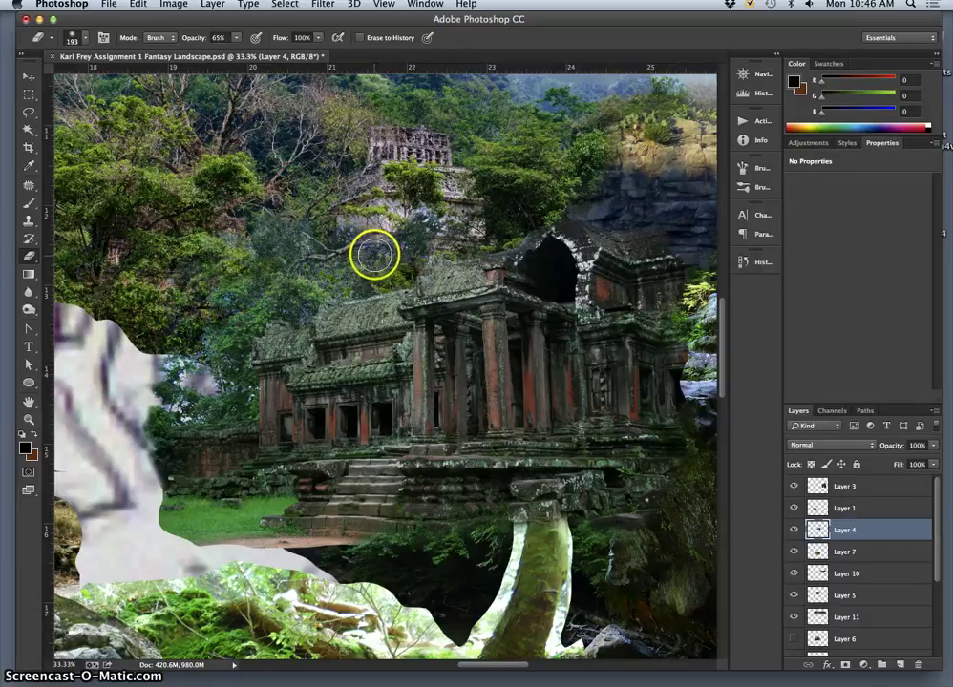
{"action": "mouse_move", "coordinate": [348, 225]}
{"action": "left_mouse_down"}
{"action": "mouse_move", "coordinate": [348, 235]}
{"action": "mouse_move", "coordinate": [309, 230]}
{"action": "left_mouse_up"}
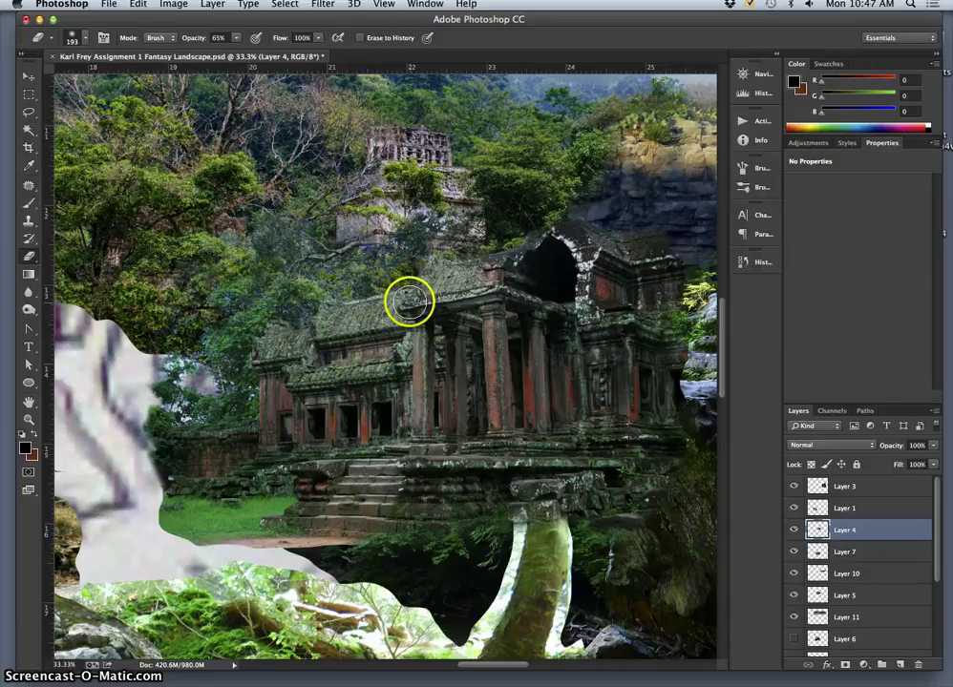
{"action": "left_click_drag", "start_coordinate": [291, 246], "coordinate": [267, 217]}
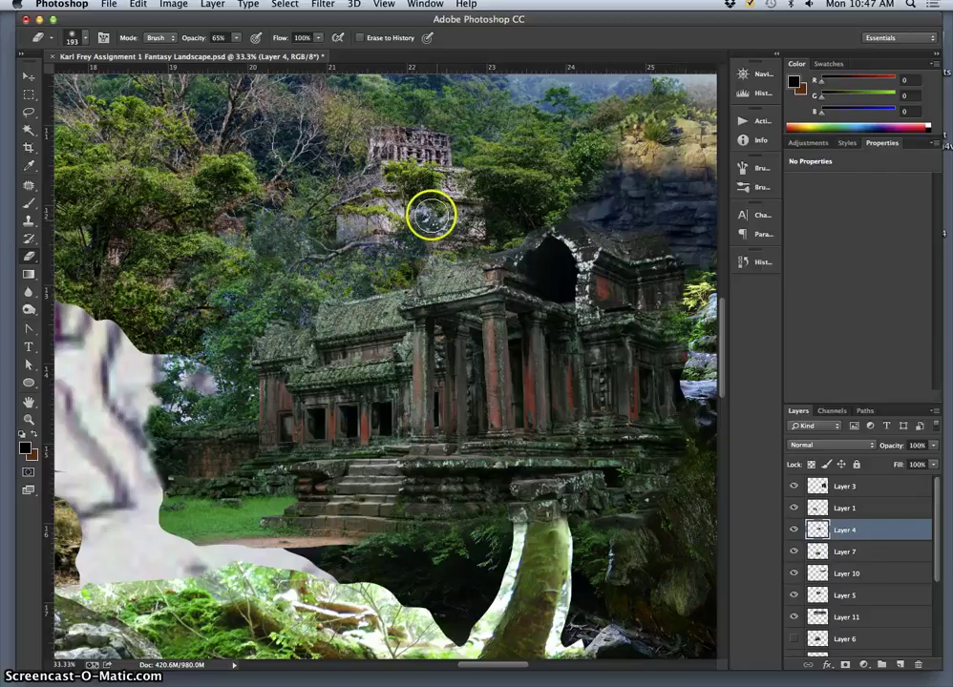
{"action": "mouse_move", "coordinate": [411, 203]}
{"action": "left_mouse_down"}
{"action": "mouse_move", "coordinate": [421, 212]}
{"action": "mouse_move", "coordinate": [408, 216]}
{"action": "left_mouse_up"}
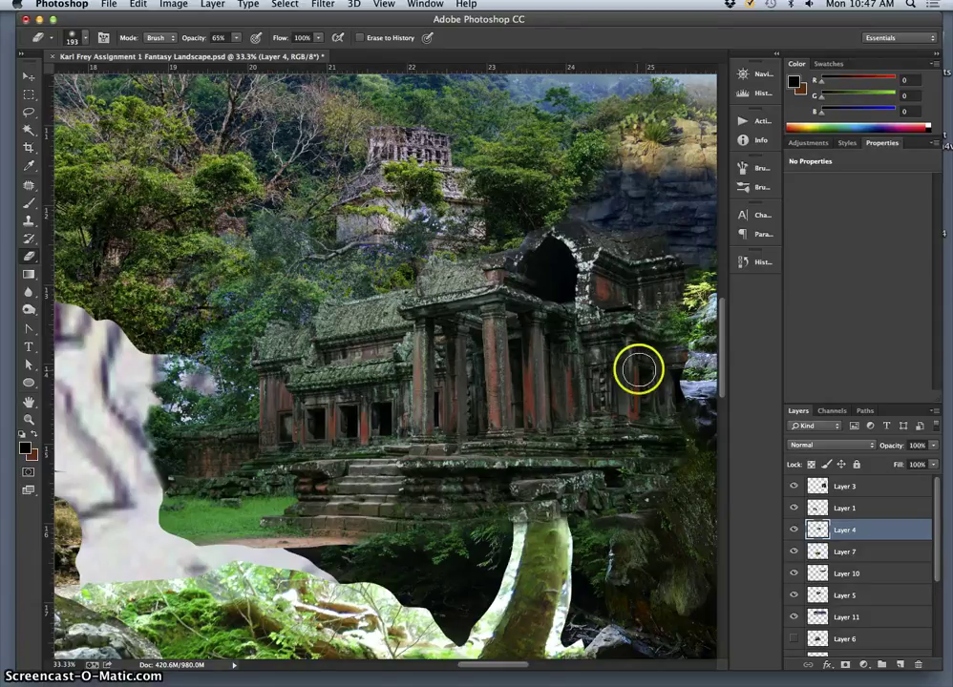
- Erase the fringe on Layer 4 along the temple's right roofline and arch where it meets the cliff
{"action": "left_click_drag", "start_coordinate": [670, 223], "coordinate": [655, 227]}
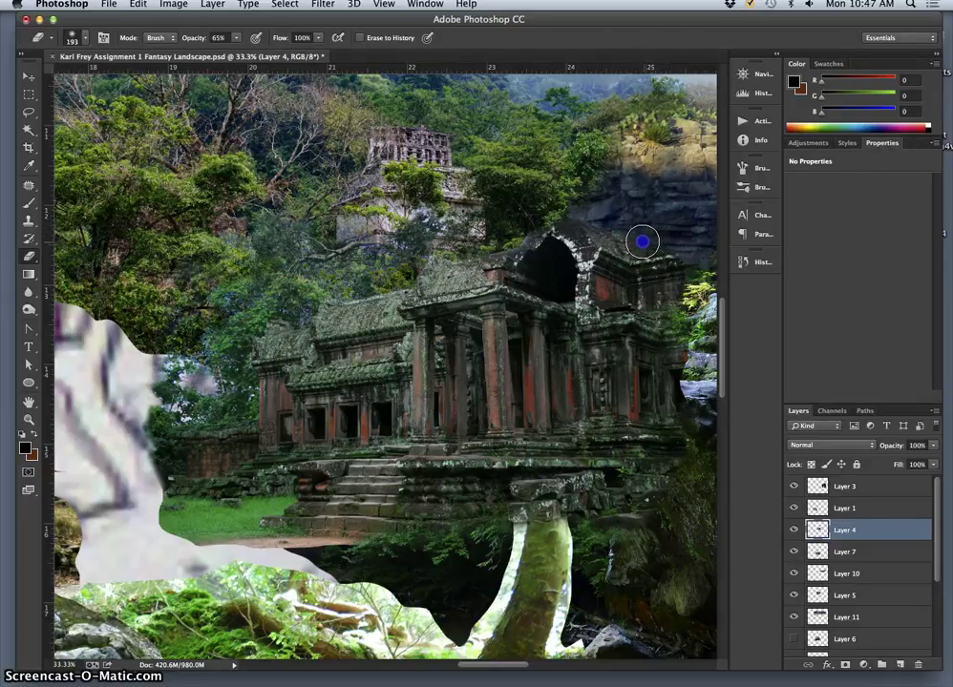
{"action": "mouse_move", "coordinate": [642, 241]}
{"action": "left_mouse_down"}
{"action": "mouse_move", "coordinate": [670, 250]}
{"action": "mouse_move", "coordinate": [681, 298]}
{"action": "left_mouse_up"}
{"action": "left_click_drag", "start_coordinate": [621, 234], "coordinate": [633, 238]}
{"action": "left_click_drag", "start_coordinate": [679, 263], "coordinate": [681, 258]}
{"action": "left_click_drag", "start_coordinate": [550, 218], "coordinate": [571, 219]}
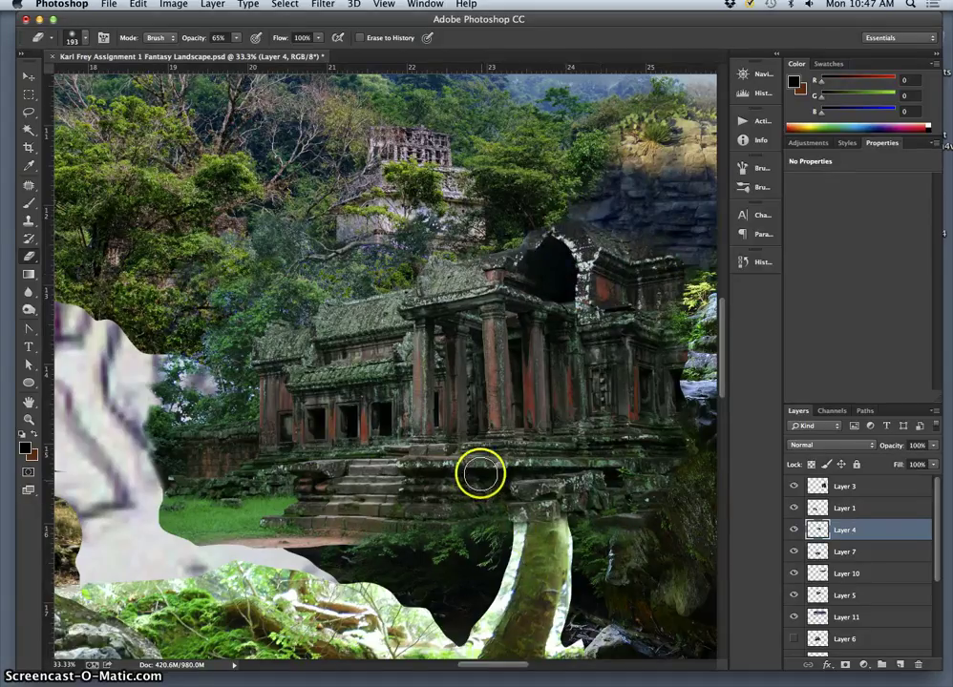
{"action": "key", "text": "space"}
{"action": "left_click_drag", "start_coordinate": [518, 289], "coordinate": [398, 336]}
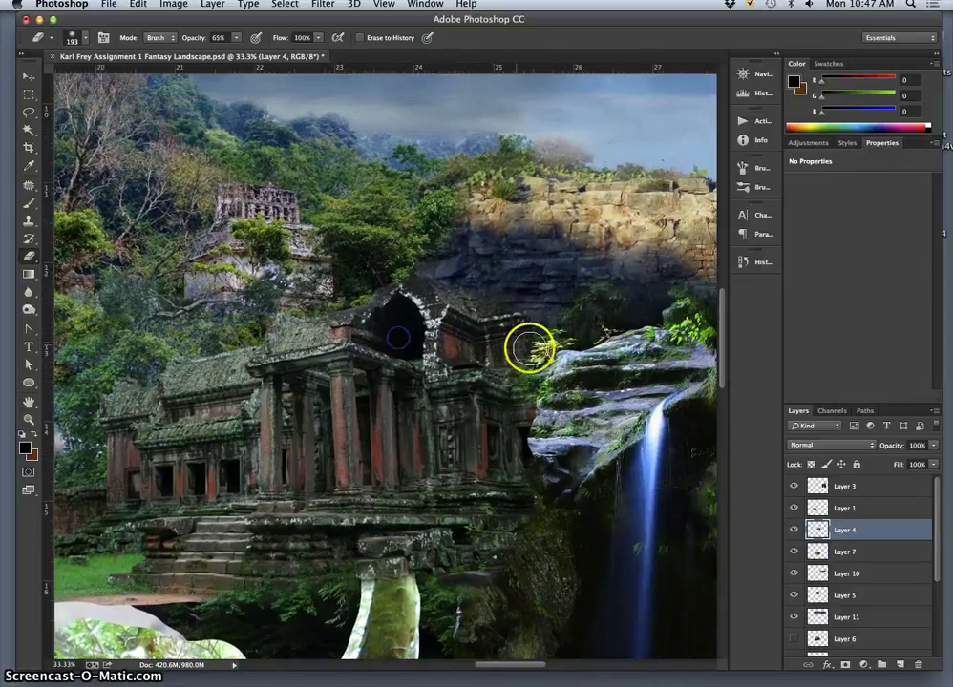
{"action": "mouse_move", "coordinate": [516, 307]}
{"action": "left_mouse_down"}
{"action": "mouse_move", "coordinate": [493, 248]}
{"action": "mouse_move", "coordinate": [538, 285]}
{"action": "mouse_move", "coordinate": [504, 233]}
{"action": "mouse_move", "coordinate": [549, 256]}
{"action": "mouse_move", "coordinate": [520, 291]}
{"action": "mouse_move", "coordinate": [497, 259]}
{"action": "mouse_move", "coordinate": [524, 261]}
{"action": "mouse_move", "coordinate": [538, 300]}
{"action": "mouse_move", "coordinate": [516, 276]}
{"action": "left_mouse_up"}
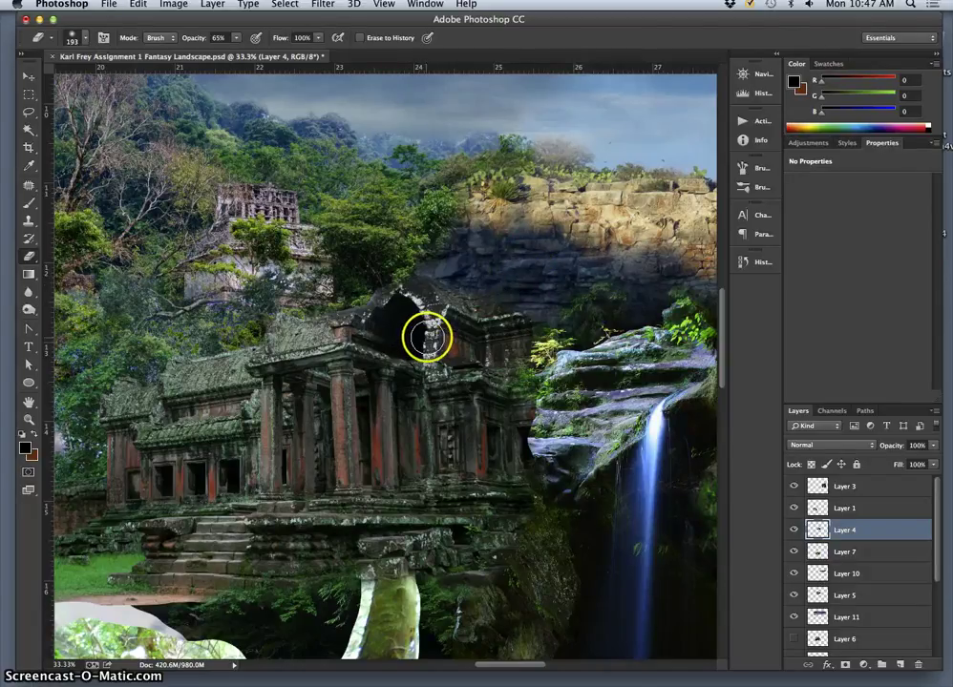
{"action": "left_click", "coordinate": [173, 4]}
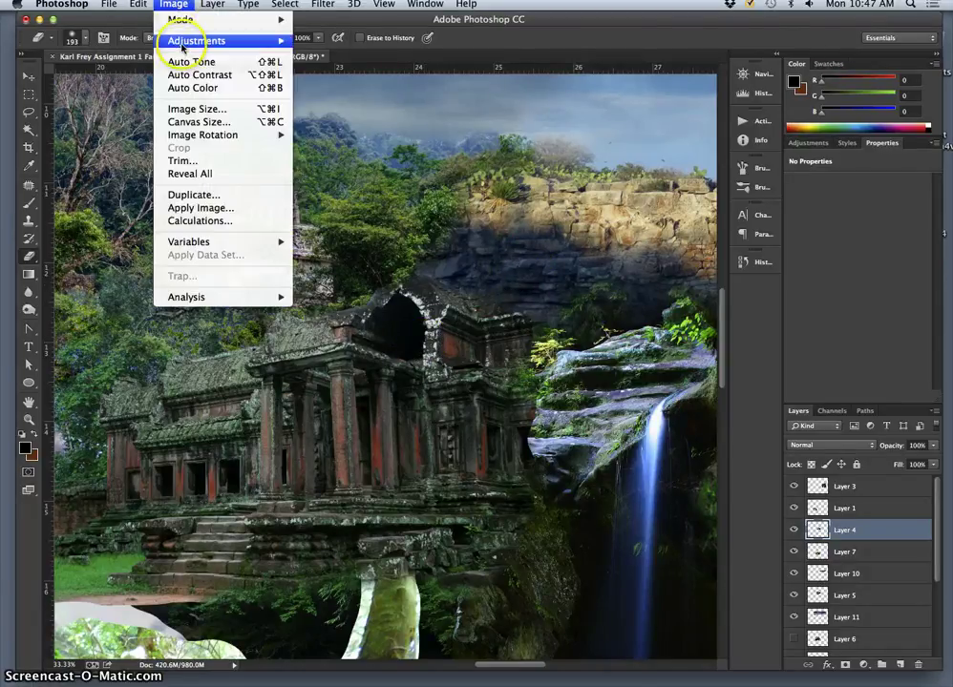
{"action": "mouse_move", "coordinate": [205, 41]}
{"action": "left_click", "coordinate": [338, 54]}
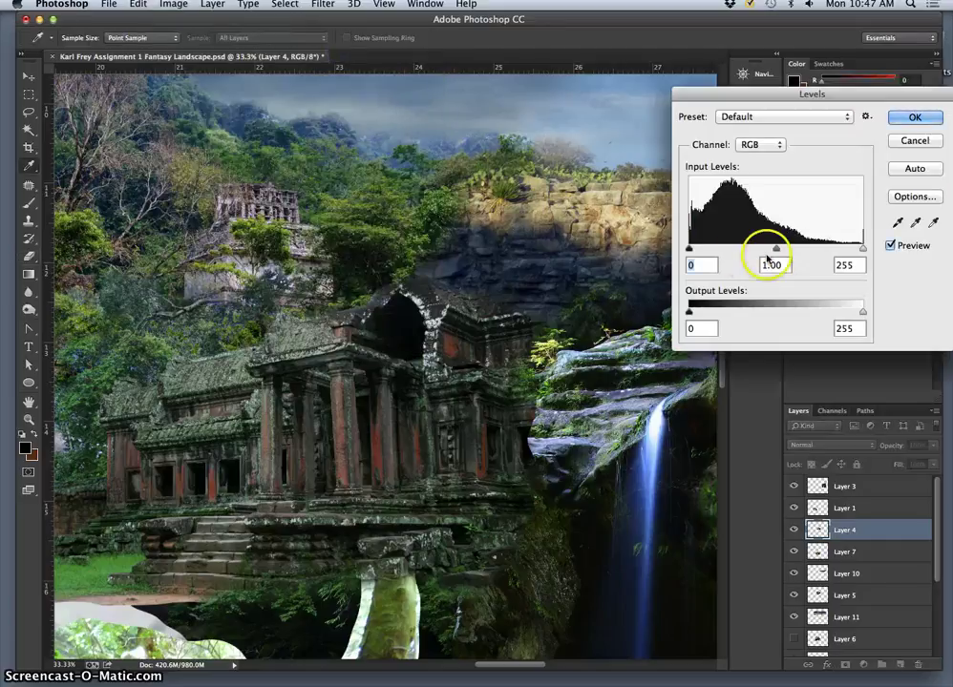
{"action": "mouse_move", "coordinate": [775, 250]}
{"action": "left_mouse_down"}
{"action": "mouse_move", "coordinate": [794, 249]}
{"action": "mouse_move", "coordinate": [770, 249]}
{"action": "left_mouse_up"}
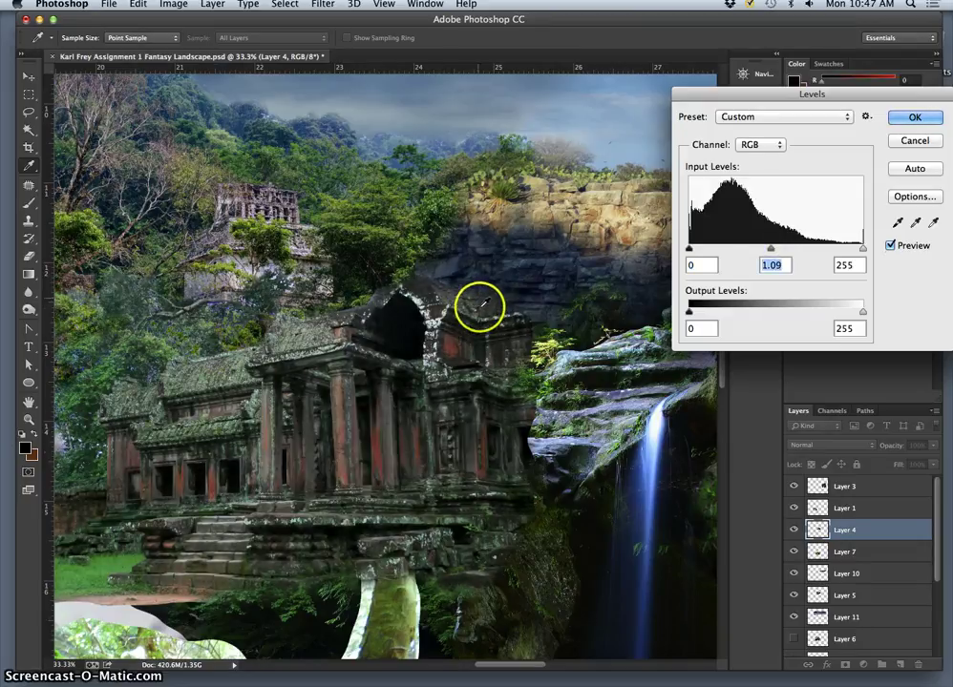
{"action": "left_click", "coordinate": [910, 140]}
{"action": "key", "text": "e"}
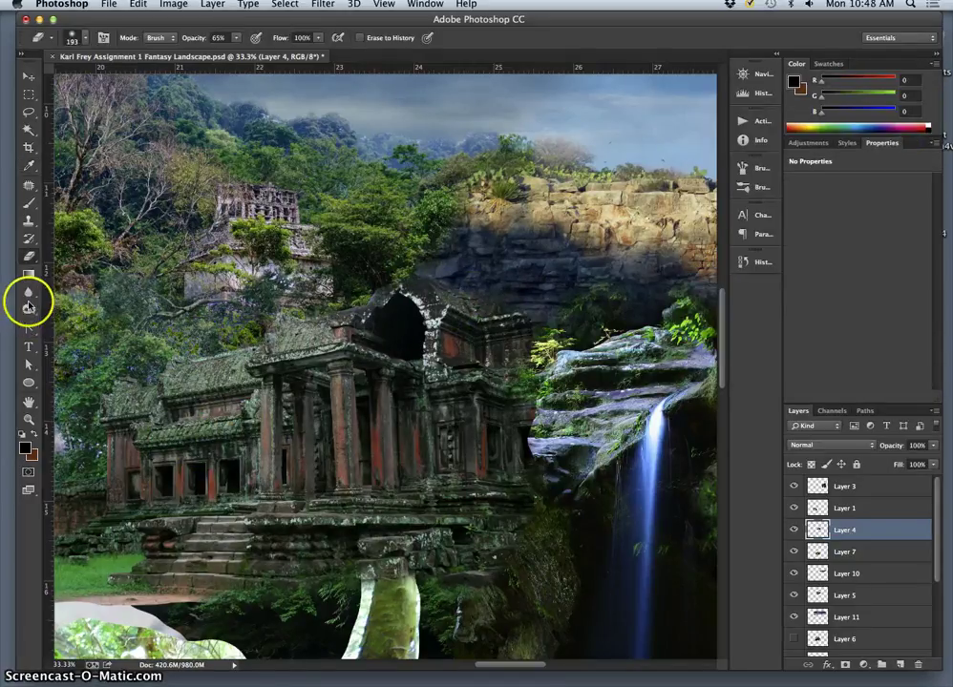
- Darken the temple's upper roof edges on Layer 4 using the Burn tool with a 157 px brush
{"action": "left_click", "coordinate": [30, 311]}
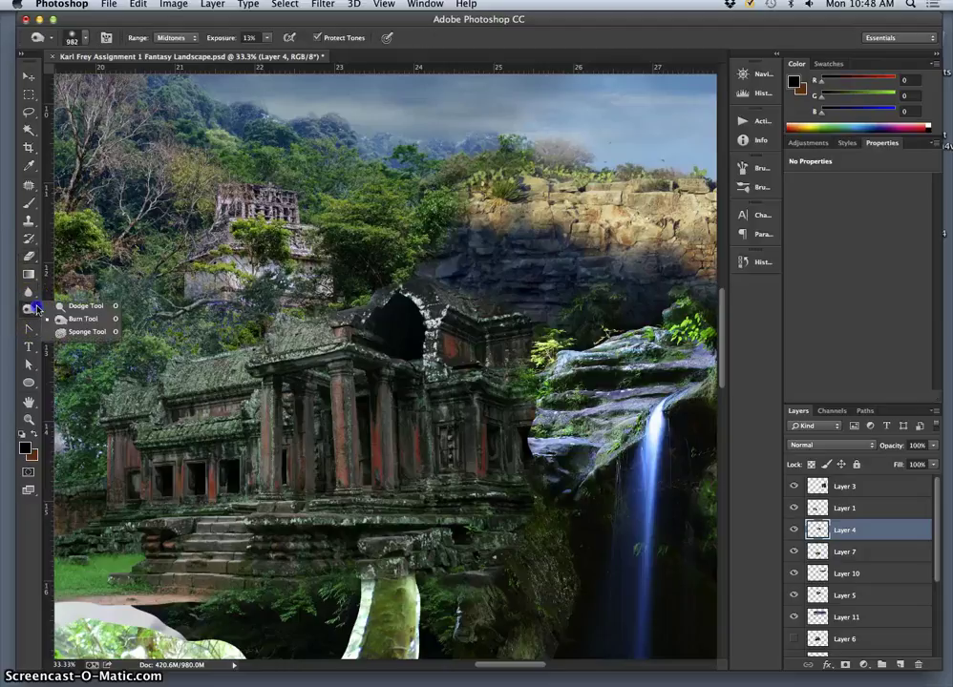
{"action": "left_click", "coordinate": [83, 319]}
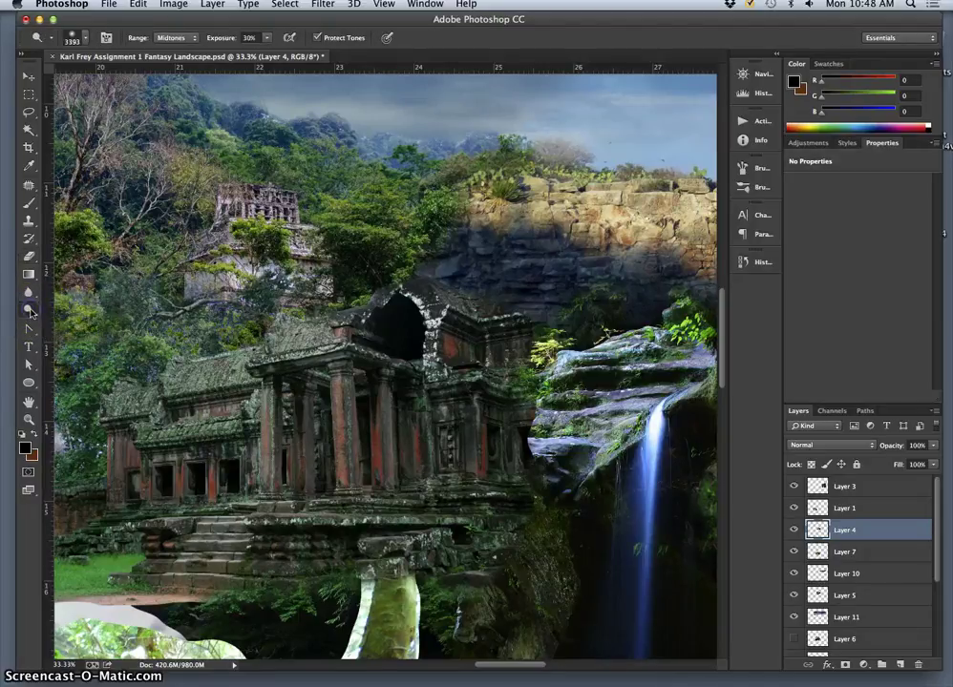
{"action": "left_click", "coordinate": [31, 311]}
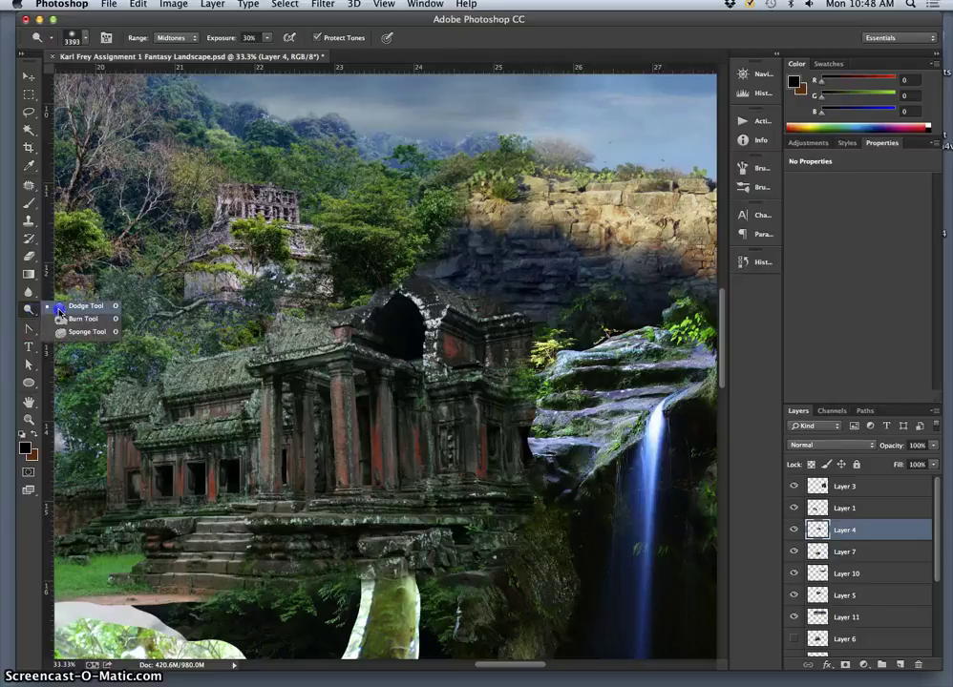
{"action": "left_click", "coordinate": [59, 308]}
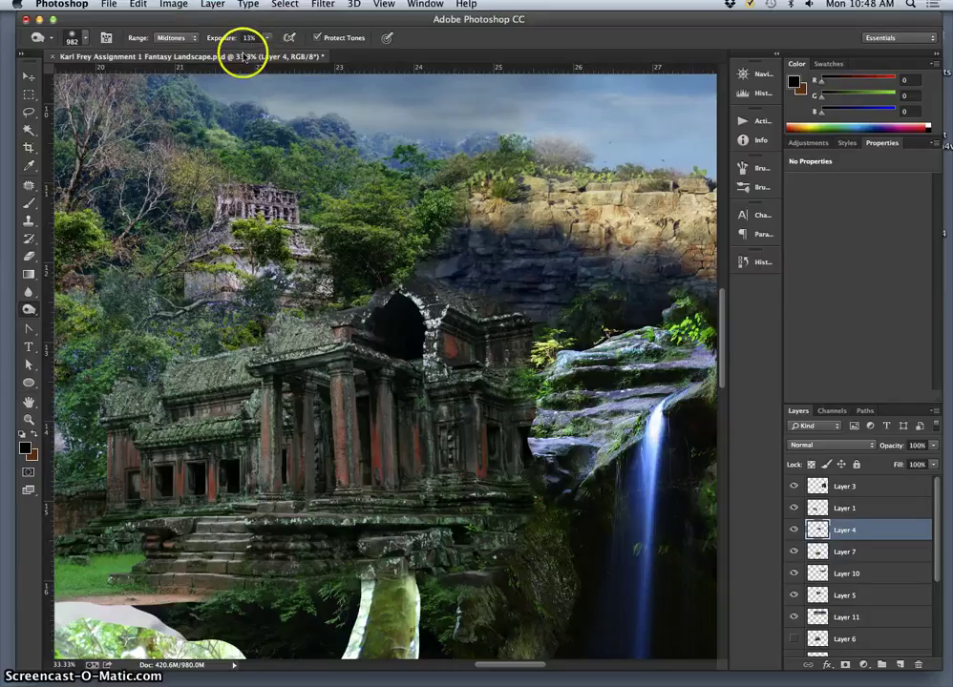
{"action": "left_click", "coordinate": [72, 38]}
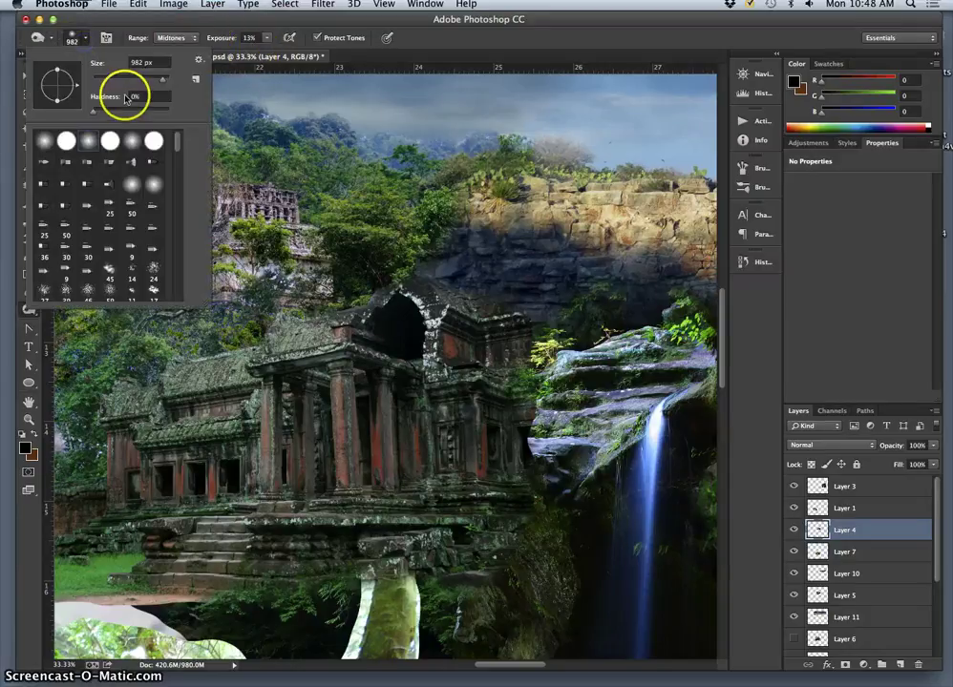
{"action": "left_click_drag", "start_coordinate": [128, 78], "coordinate": [147, 79]}
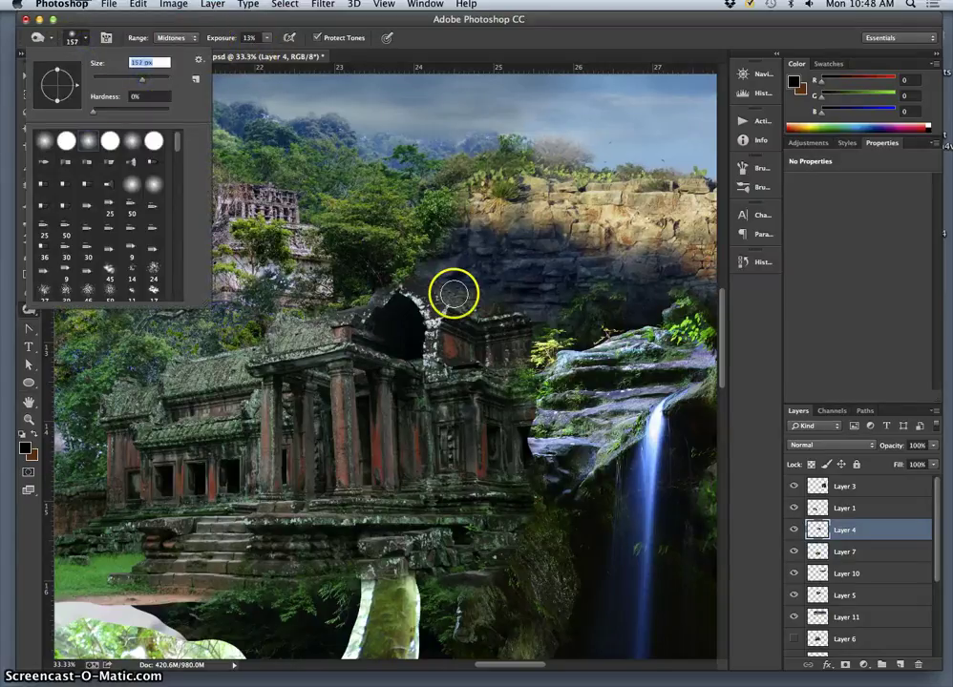
{"action": "left_click", "coordinate": [451, 293]}
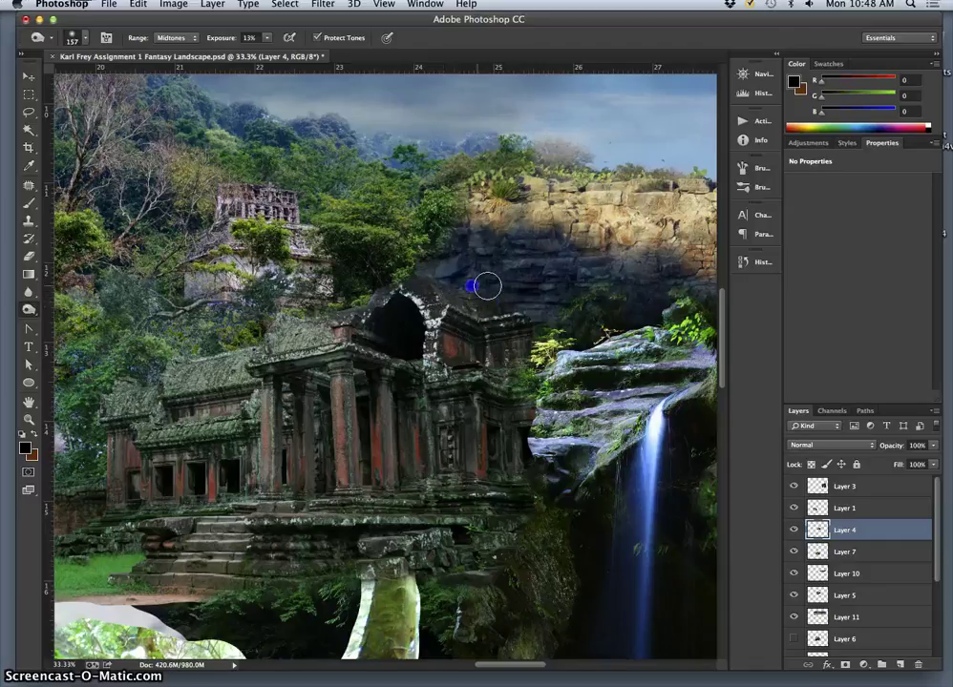
{"action": "left_click", "coordinate": [491, 300]}
{"action": "left_click_drag", "start_coordinate": [506, 313], "coordinate": [480, 341]}
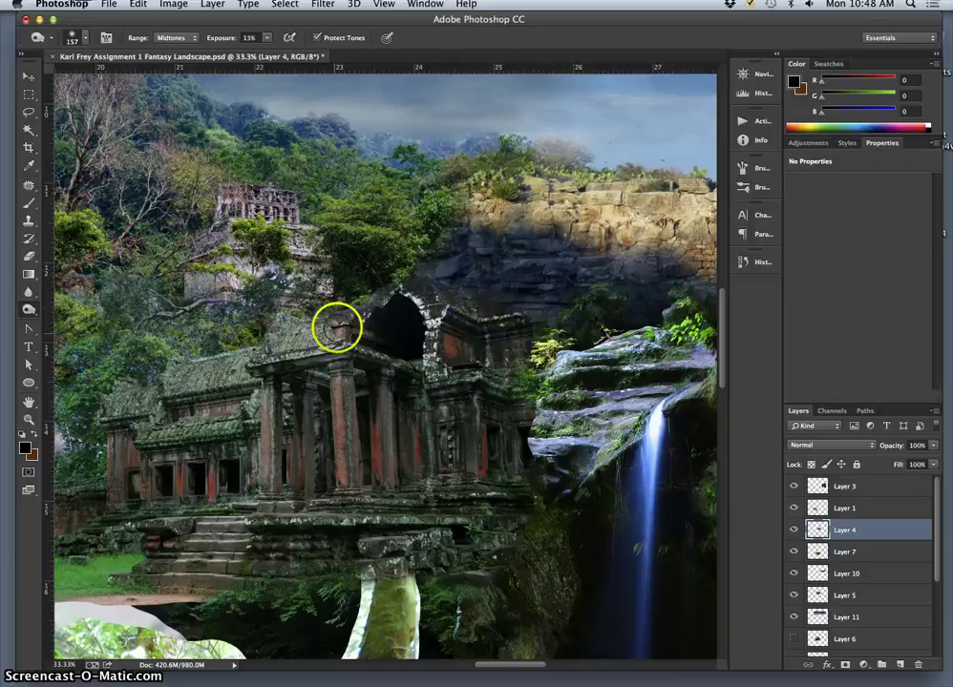
{"action": "left_click_drag", "start_coordinate": [345, 317], "coordinate": [343, 320]}
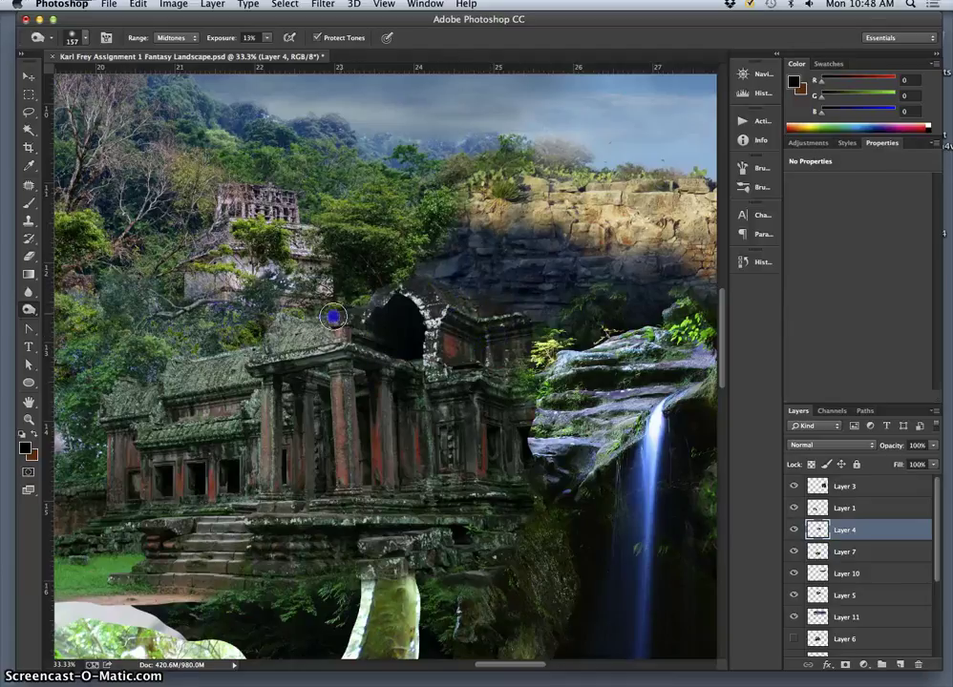
- Burn the temple's right side wall and base beside the waterfall rocks to deepen their shadows
{"action": "left_click", "coordinate": [532, 397]}
{"action": "mouse_move", "coordinate": [511, 451]}
{"action": "left_mouse_down"}
{"action": "mouse_move", "coordinate": [542, 537]}
{"action": "mouse_move", "coordinate": [553, 511]}
{"action": "mouse_move", "coordinate": [540, 461]}
{"action": "mouse_move", "coordinate": [528, 499]}
{"action": "mouse_move", "coordinate": [415, 499]}
{"action": "left_mouse_up"}
{"action": "left_click", "coordinate": [523, 371]}
{"action": "mouse_move", "coordinate": [524, 370]}
{"action": "left_mouse_down"}
{"action": "mouse_move", "coordinate": [473, 389]}
{"action": "mouse_move", "coordinate": [522, 353]}
{"action": "mouse_move", "coordinate": [451, 437]}
{"action": "mouse_move", "coordinate": [390, 354]}
{"action": "mouse_move", "coordinate": [379, 294]}
{"action": "left_mouse_up"}
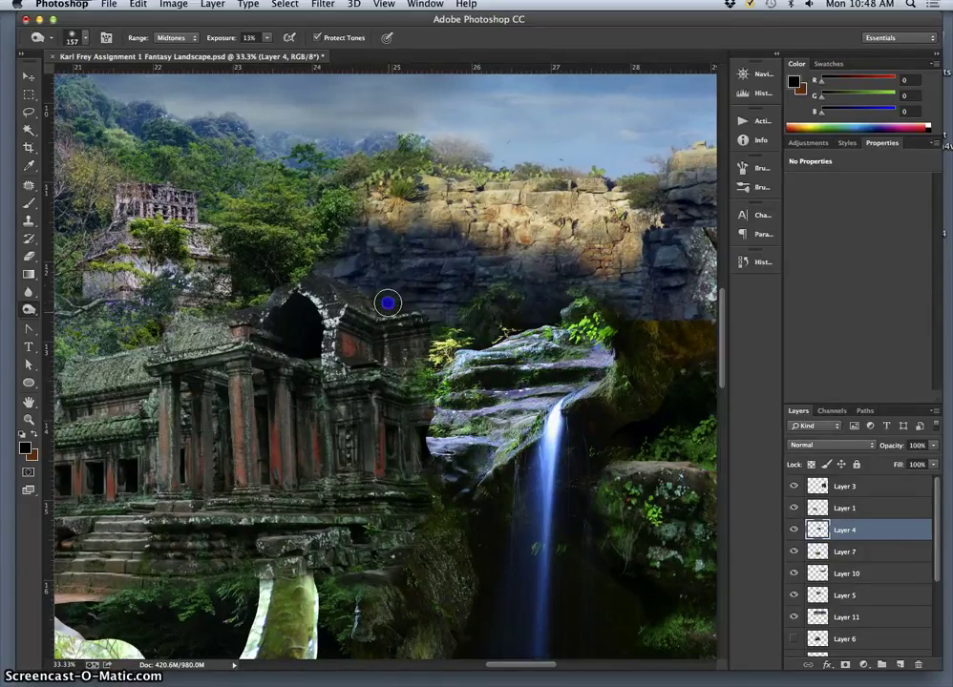
{"action": "mouse_move", "coordinate": [371, 357]}
{"action": "left_mouse_down"}
{"action": "mouse_move", "coordinate": [357, 404]}
{"action": "mouse_move", "coordinate": [364, 440]}
{"action": "mouse_move", "coordinate": [354, 440]}
{"action": "left_mouse_up"}
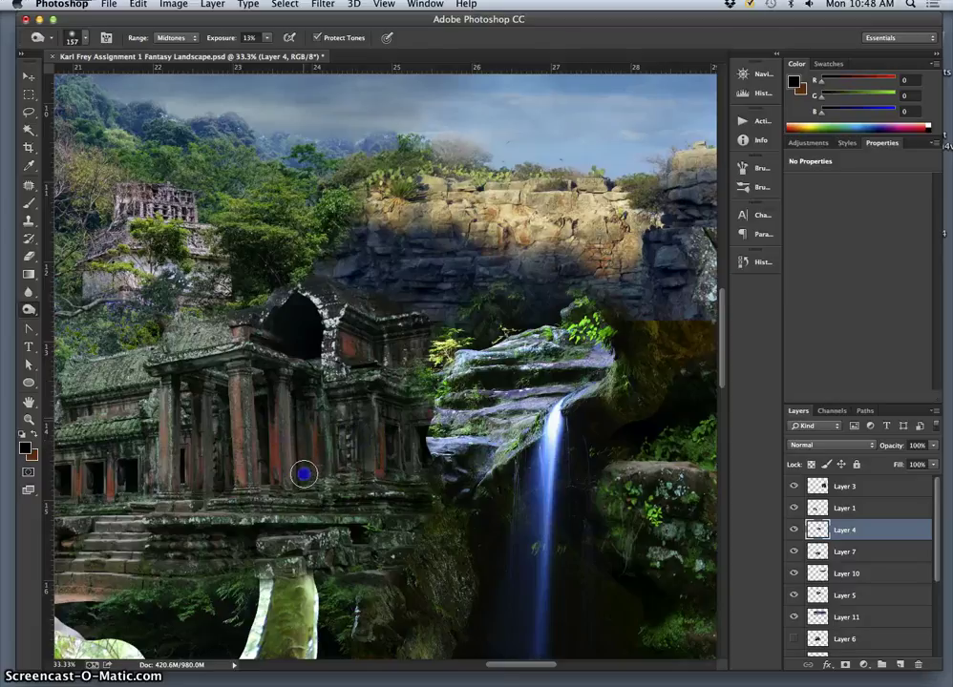
- Burn the temple's columns, windows and front roof to darken the rest of the facade
{"action": "mouse_move", "coordinate": [220, 420]}
{"action": "left_mouse_down"}
{"action": "mouse_move", "coordinate": [206, 417]}
{"action": "mouse_move", "coordinate": [181, 441]}
{"action": "mouse_move", "coordinate": [186, 494]}
{"action": "mouse_move", "coordinate": [150, 490]}
{"action": "left_mouse_up"}
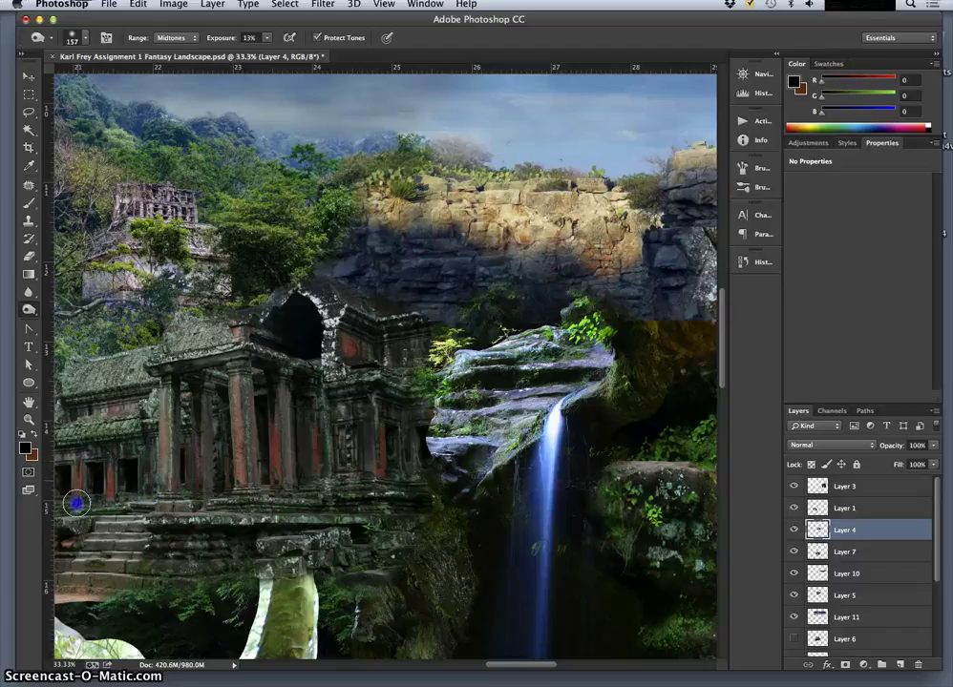
{"action": "left_click_drag", "start_coordinate": [75, 454], "coordinate": [72, 470]}
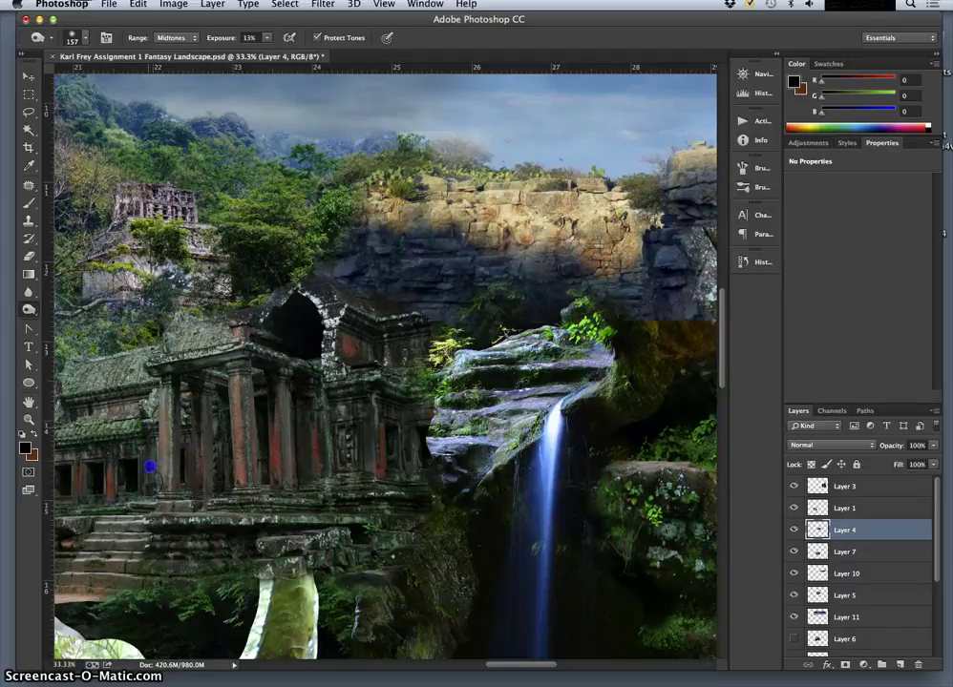
{"action": "left_click_drag", "start_coordinate": [311, 476], "coordinate": [455, 470]}
{"action": "left_click_drag", "start_coordinate": [300, 356], "coordinate": [296, 415]}
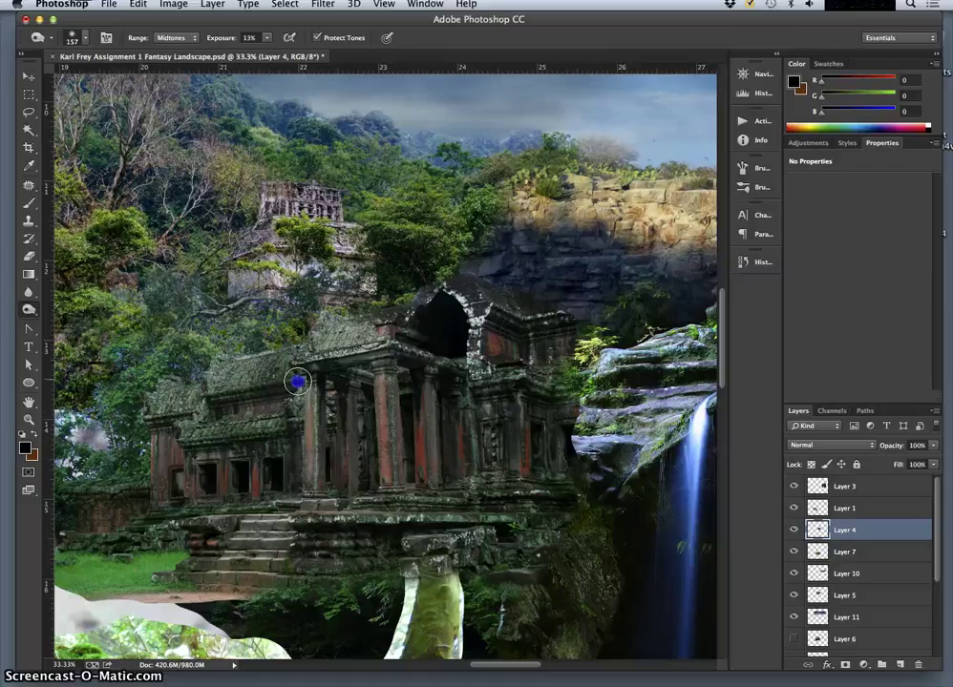
{"action": "mouse_move", "coordinate": [427, 336]}
{"action": "left_mouse_down"}
{"action": "mouse_move", "coordinate": [349, 354]}
{"action": "mouse_move", "coordinate": [401, 362]}
{"action": "left_mouse_up"}
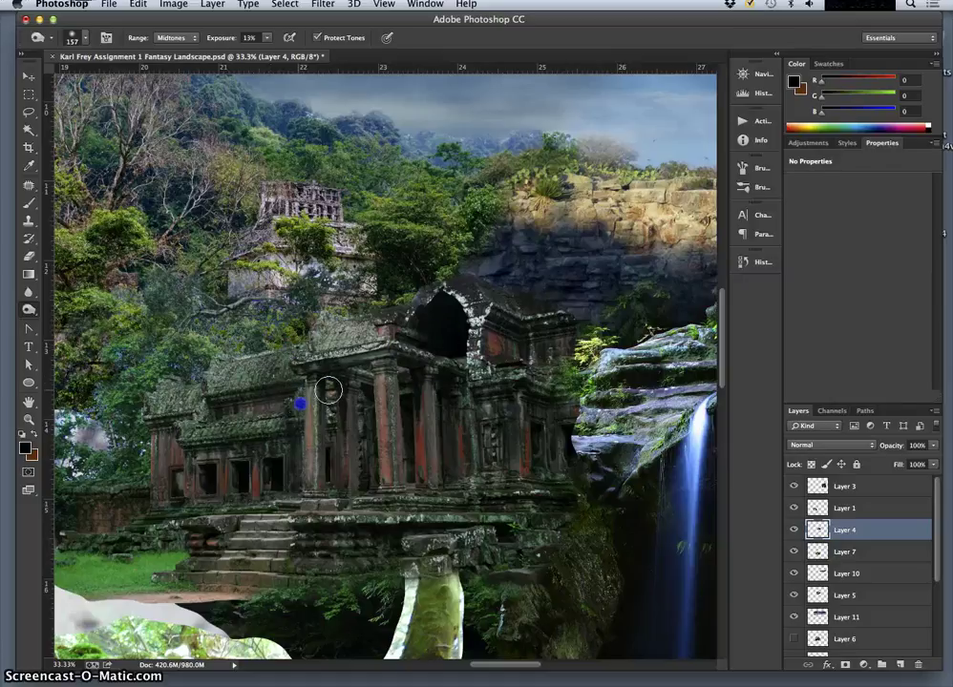
{"action": "left_click_drag", "start_coordinate": [381, 318], "coordinate": [352, 323]}
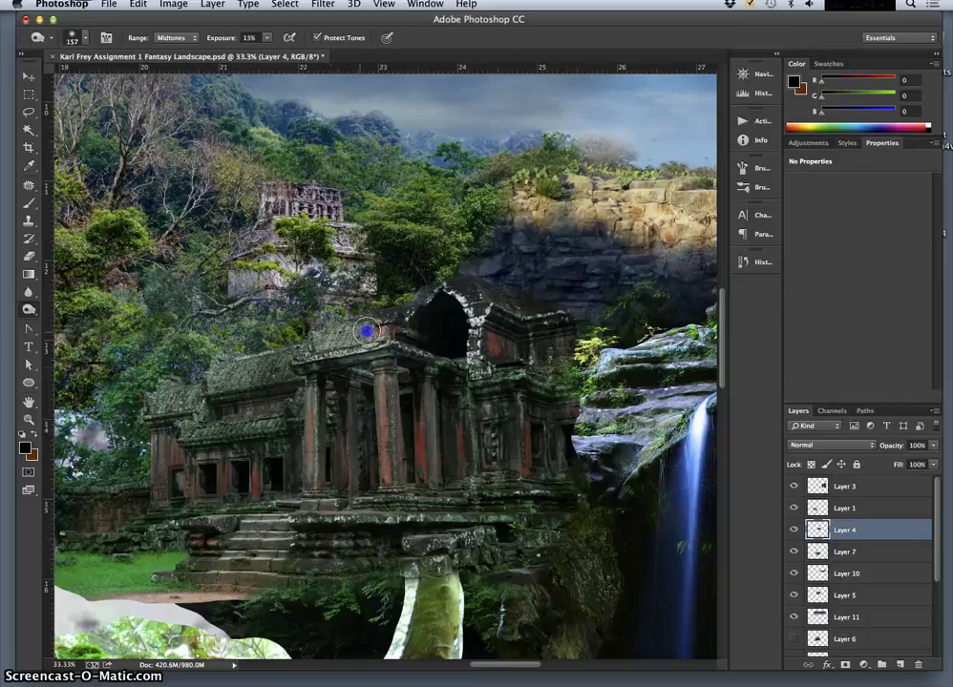
{"action": "left_click", "coordinate": [530, 466]}
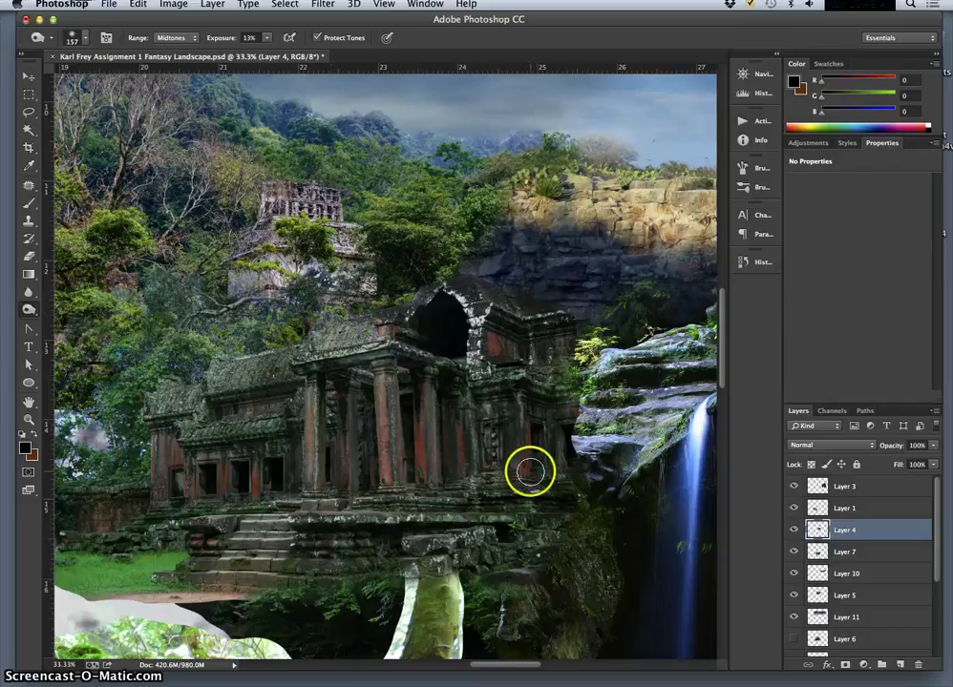
- Step back in the history to the start of the Burn strokes and toggle the change to compare the temple before and after
{"action": "left_click", "coordinate": [751, 266]}
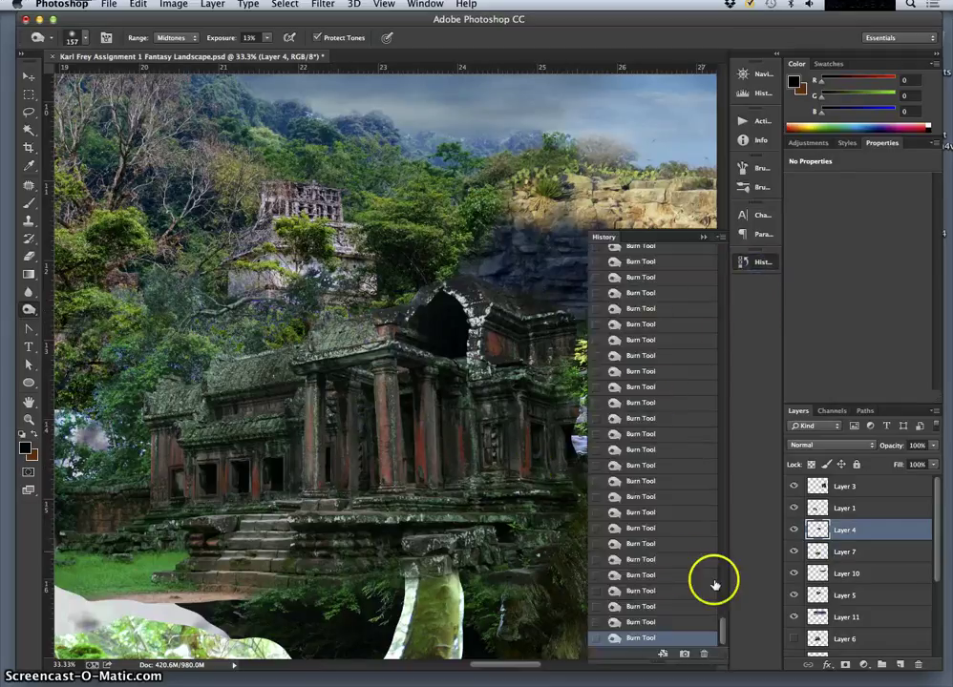
{"action": "mouse_move", "coordinate": [722, 619]}
{"action": "left_mouse_down"}
{"action": "mouse_move", "coordinate": [723, 485]}
{"action": "mouse_move", "coordinate": [722, 515]}
{"action": "mouse_move", "coordinate": [699, 480]}
{"action": "left_mouse_up"}
{"action": "left_click", "coordinate": [650, 413]}
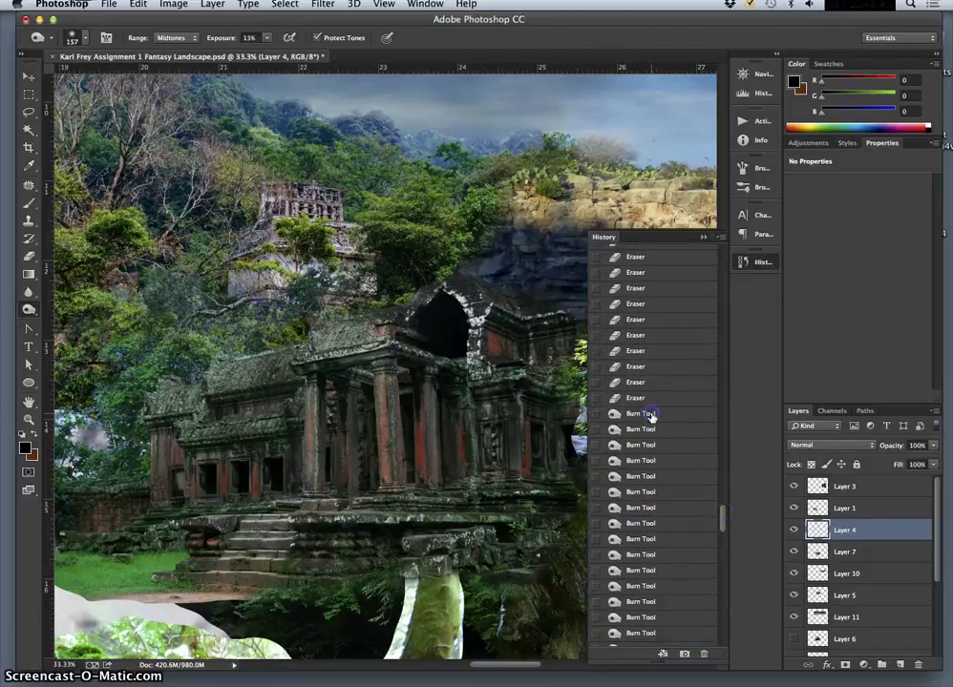
{"action": "key", "text": "super+z"}
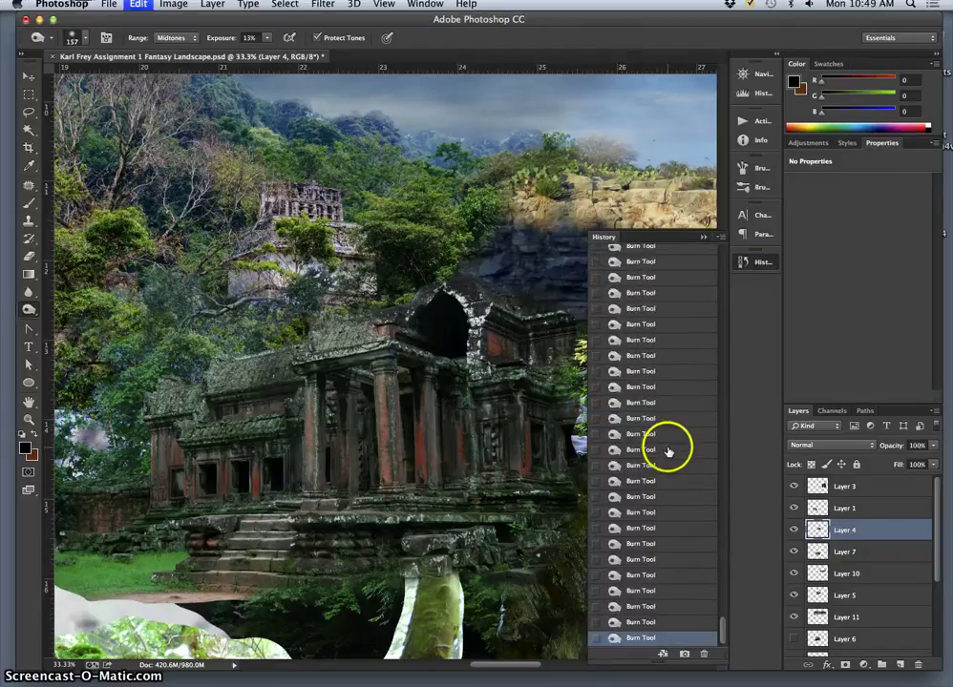
{"action": "key", "text": "super+z"}
{"action": "key", "text": "super+z"}
{"action": "key", "text": "super+z"}
{"action": "key", "text": "super+z"}
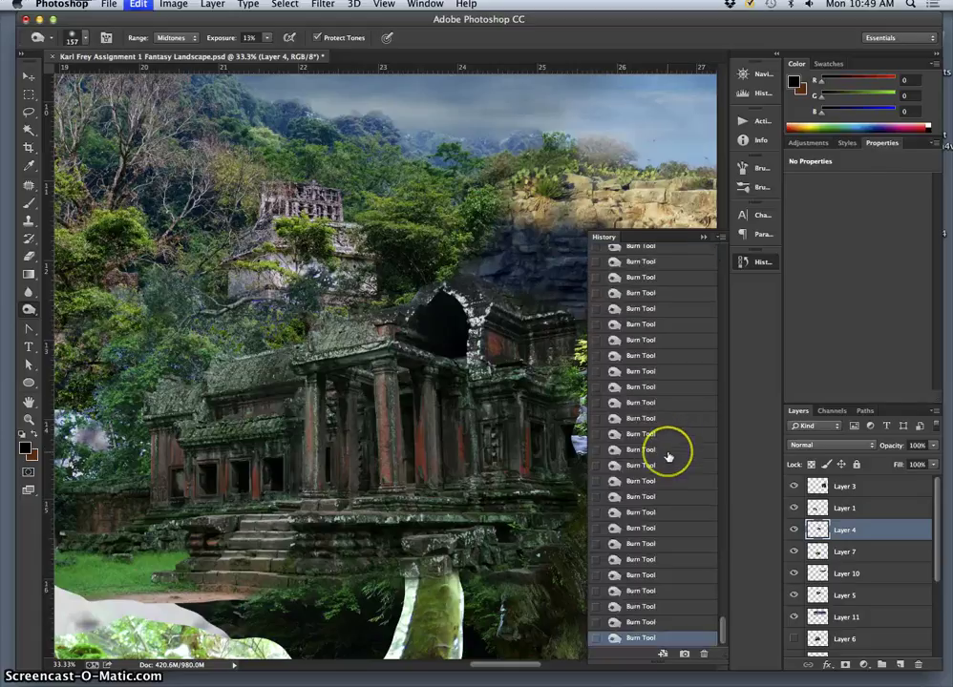
{"action": "key", "text": "super+z"}
{"action": "key", "text": "super+z"}
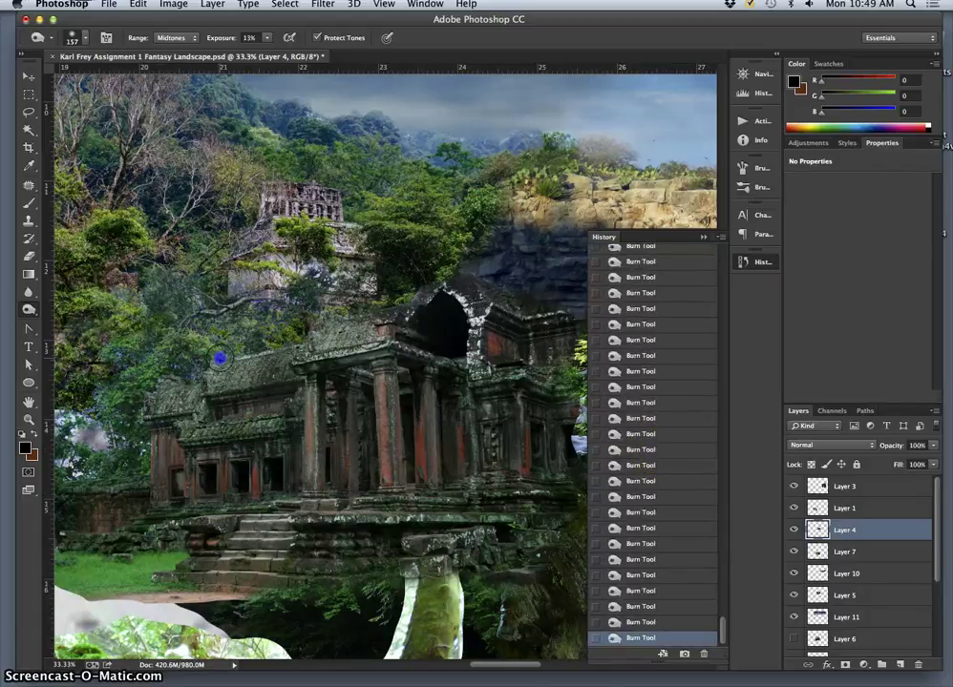
{"action": "left_click", "coordinate": [702, 236]}
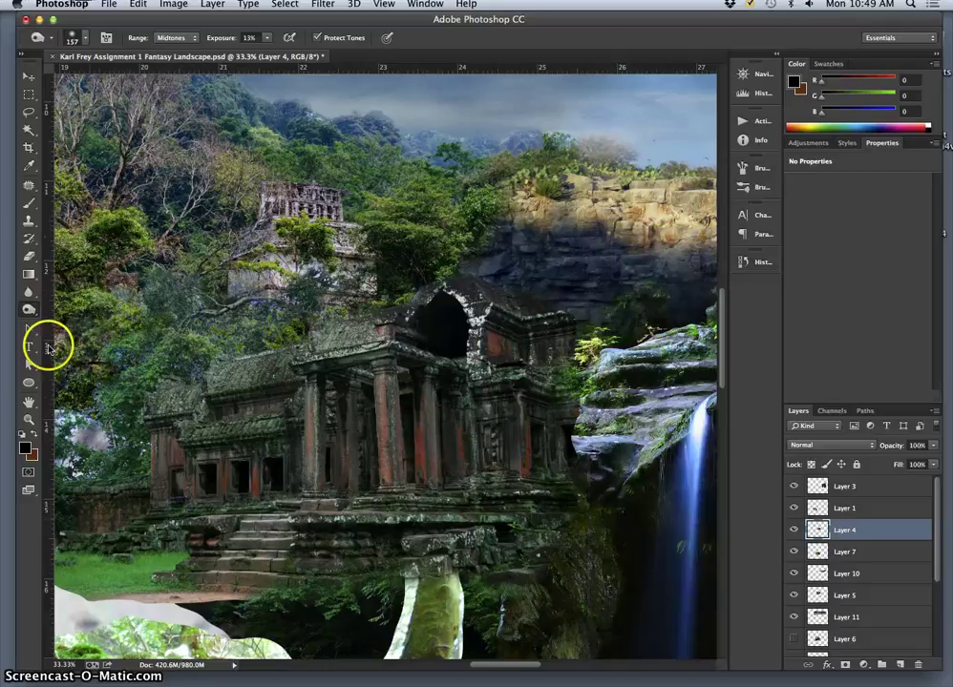
- Set up the Dodge tool with a 168 px brush and 16% exposure
{"action": "left_click", "coordinate": [28, 308]}
{"action": "left_click", "coordinate": [82, 318]}
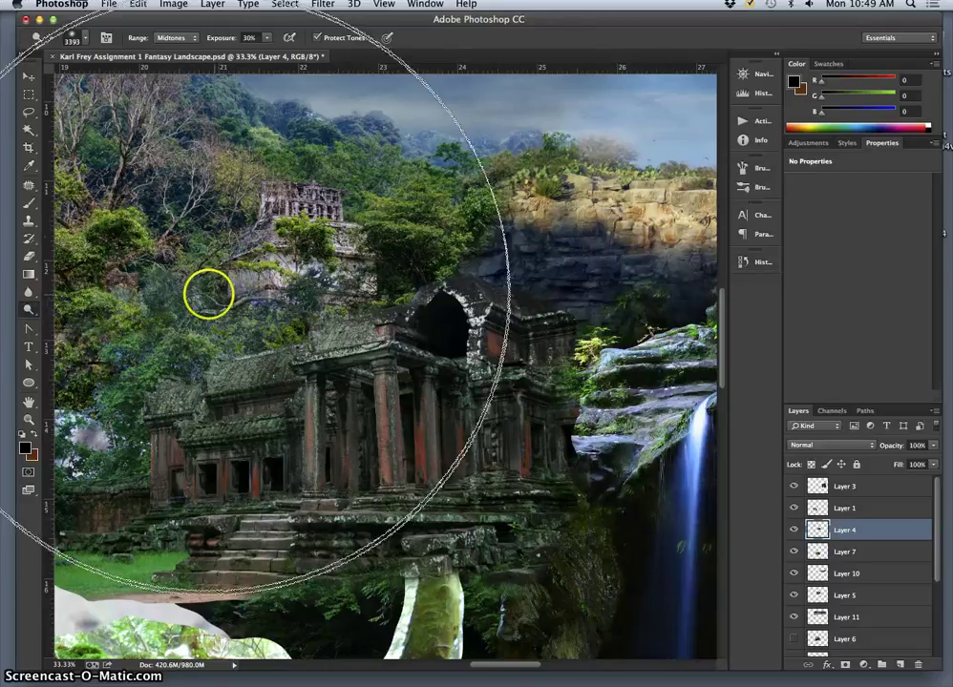
{"action": "left_click", "coordinate": [268, 37]}
{"action": "left_click", "coordinate": [84, 38]}
{"action": "left_click_drag", "start_coordinate": [124, 81], "coordinate": [115, 83]}
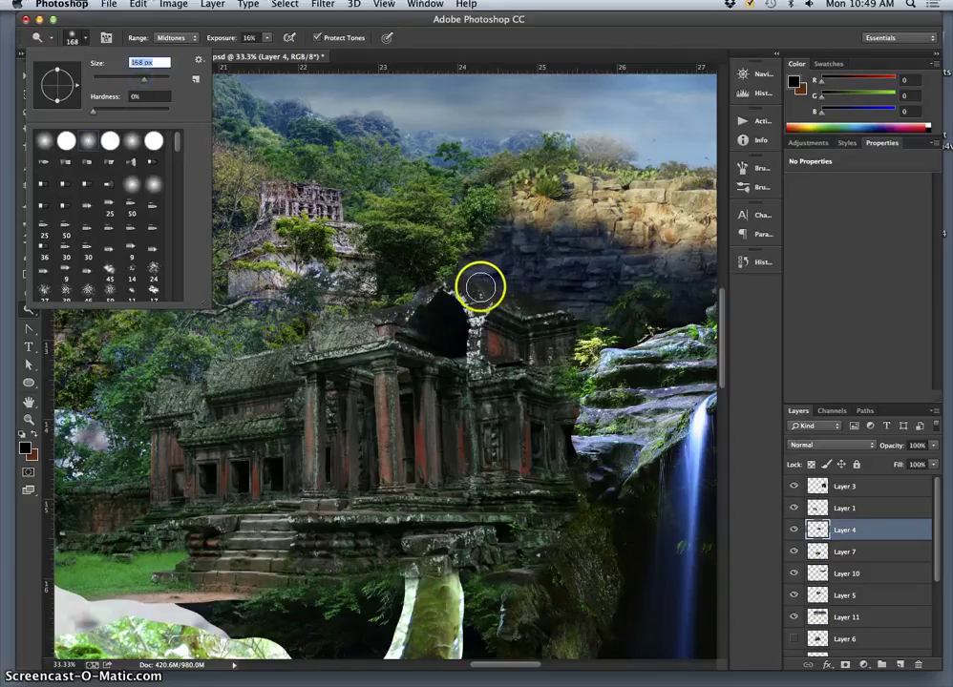
{"action": "left_click", "coordinate": [476, 293]}
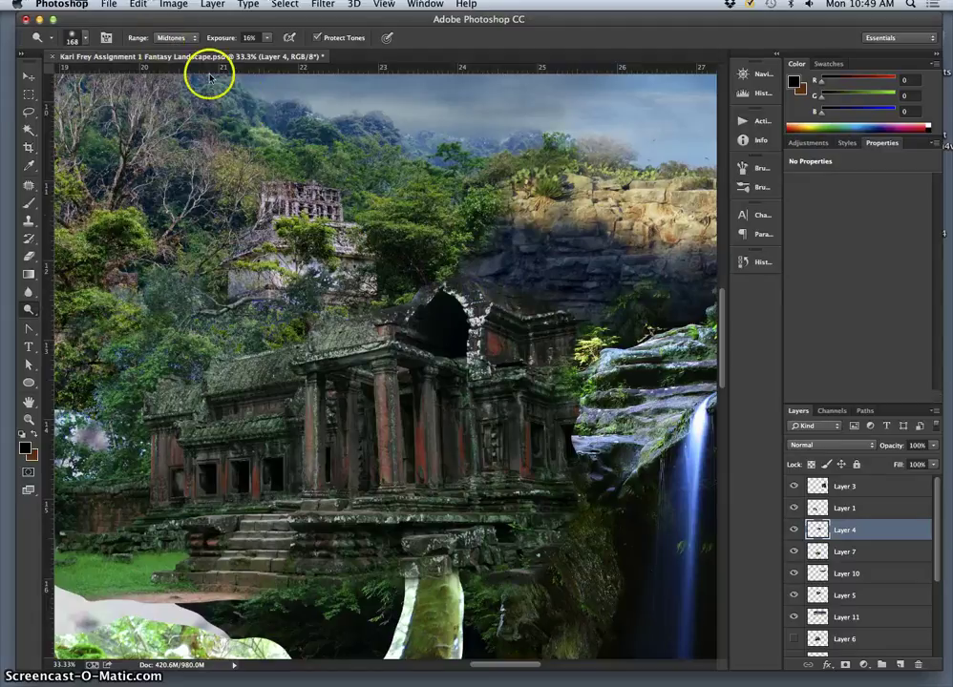
- Dodge the temple's front roof, columns and column bases on Layer 4 to bring out highlights
{"action": "left_click", "coordinate": [396, 311]}
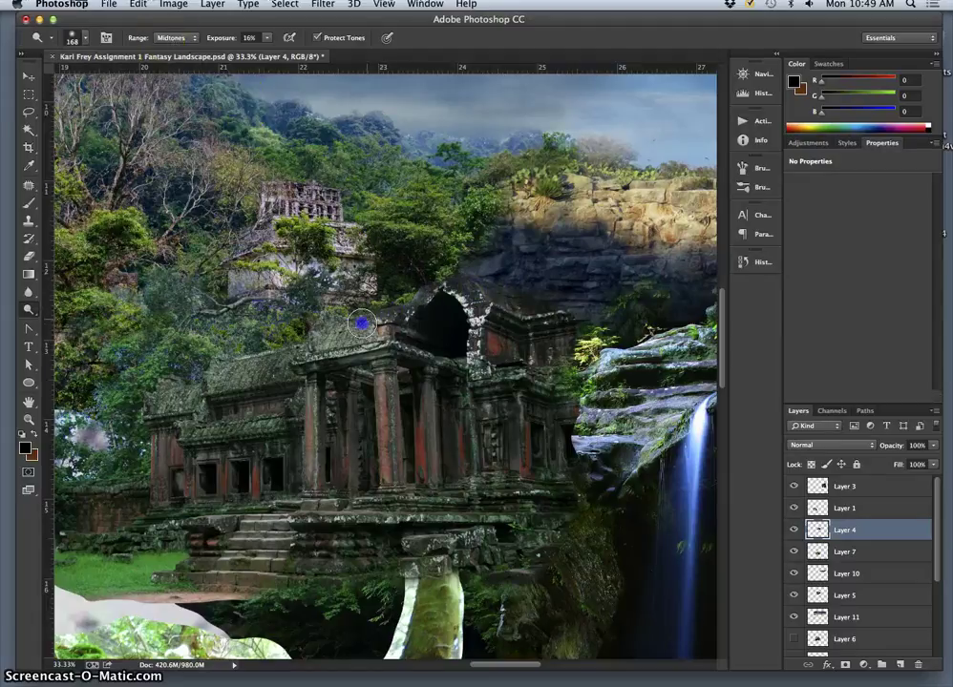
{"action": "left_click_drag", "start_coordinate": [392, 447], "coordinate": [392, 518]}
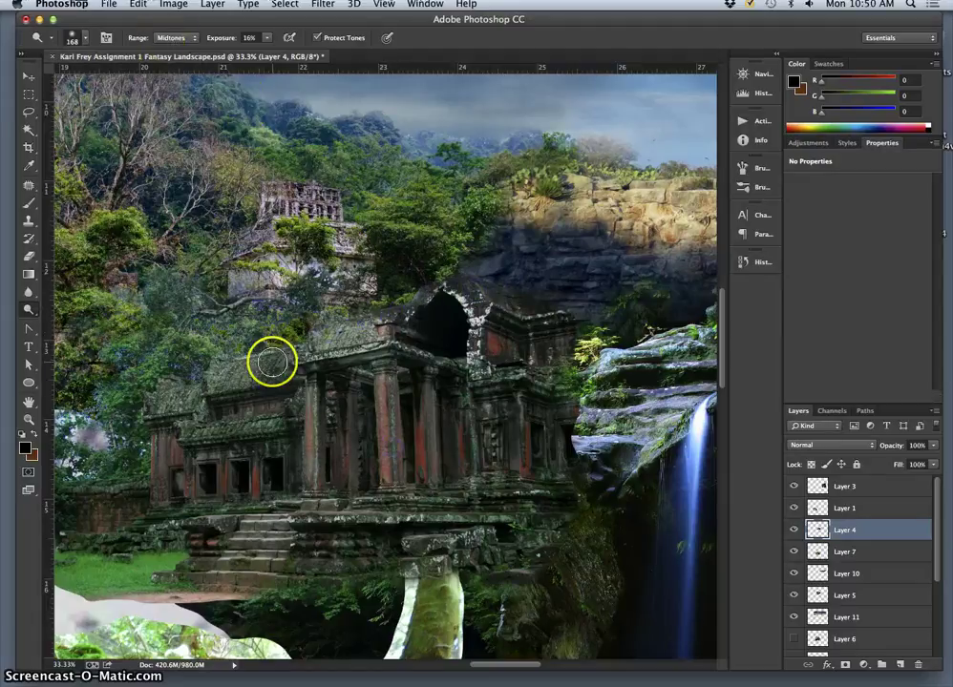
{"action": "left_click", "coordinate": [310, 489]}
{"action": "mouse_move", "coordinate": [311, 489]}
{"action": "left_mouse_down"}
{"action": "mouse_move", "coordinate": [308, 387]}
{"action": "mouse_move", "coordinate": [316, 415]}
{"action": "mouse_move", "coordinate": [363, 419]}
{"action": "mouse_move", "coordinate": [388, 349]}
{"action": "mouse_move", "coordinate": [400, 437]}
{"action": "mouse_move", "coordinate": [423, 348]}
{"action": "mouse_move", "coordinate": [431, 487]}
{"action": "left_mouse_up"}
{"action": "mouse_move", "coordinate": [428, 372]}
{"action": "left_mouse_down"}
{"action": "mouse_move", "coordinate": [425, 433]}
{"action": "mouse_move", "coordinate": [429, 418]}
{"action": "left_mouse_up"}
{"action": "mouse_move", "coordinate": [456, 401]}
{"action": "left_mouse_down"}
{"action": "mouse_move", "coordinate": [461, 379]}
{"action": "mouse_move", "coordinate": [468, 486]}
{"action": "mouse_move", "coordinate": [485, 379]}
{"action": "left_mouse_up"}
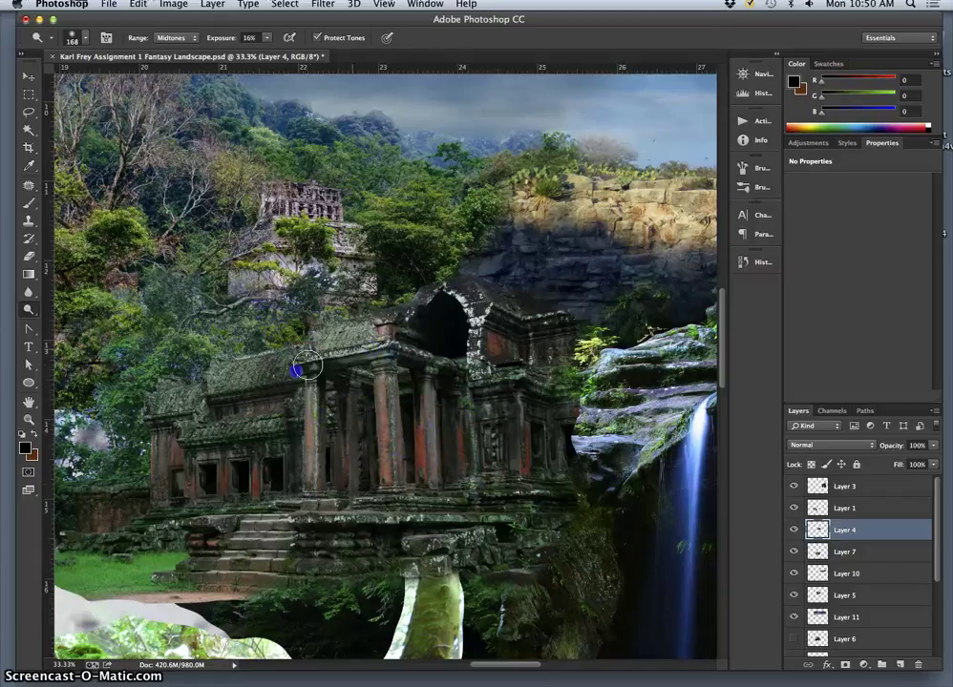
{"action": "left_click_drag", "start_coordinate": [309, 366], "coordinate": [311, 406]}
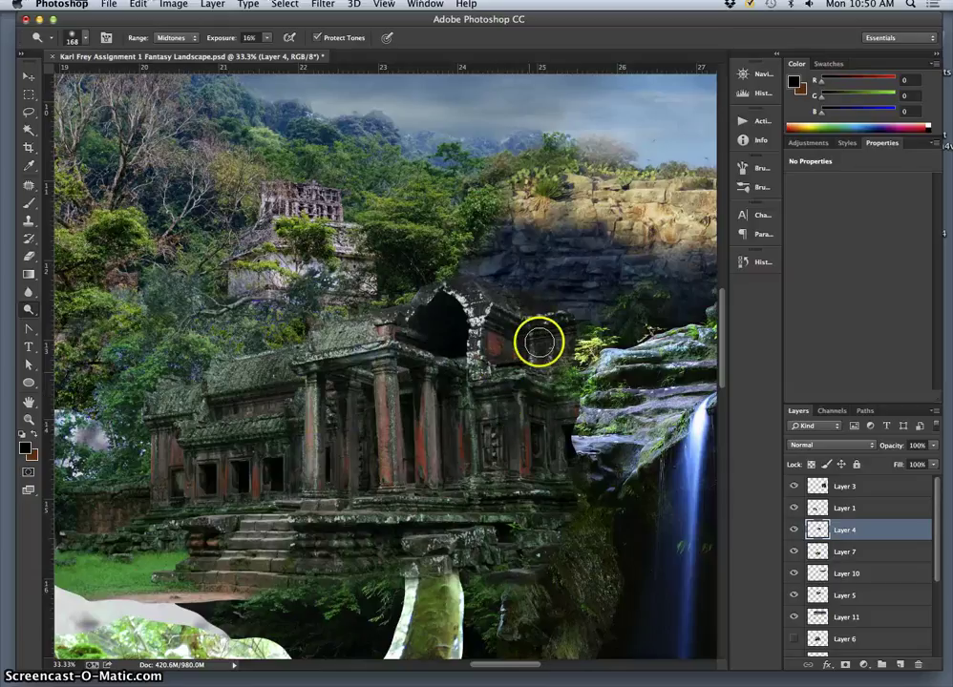
- Dodge the temple's upper right wall, arch edge and left roof sections to lighten them
{"action": "mouse_move", "coordinate": [523, 360]}
{"action": "left_mouse_down"}
{"action": "mouse_move", "coordinate": [491, 369]}
{"action": "mouse_move", "coordinate": [498, 333]}
{"action": "mouse_move", "coordinate": [506, 320]}
{"action": "mouse_move", "coordinate": [519, 323]}
{"action": "mouse_move", "coordinate": [496, 359]}
{"action": "mouse_move", "coordinate": [488, 292]}
{"action": "mouse_move", "coordinate": [462, 282]}
{"action": "mouse_move", "coordinate": [520, 322]}
{"action": "left_mouse_up"}
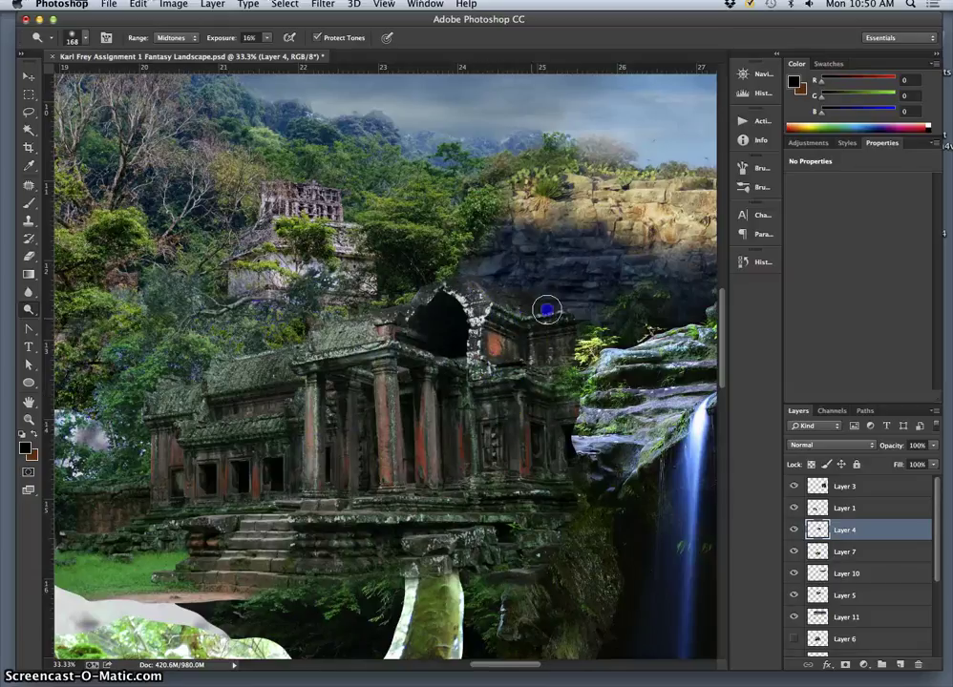
{"action": "left_click_drag", "start_coordinate": [440, 287], "coordinate": [426, 301]}
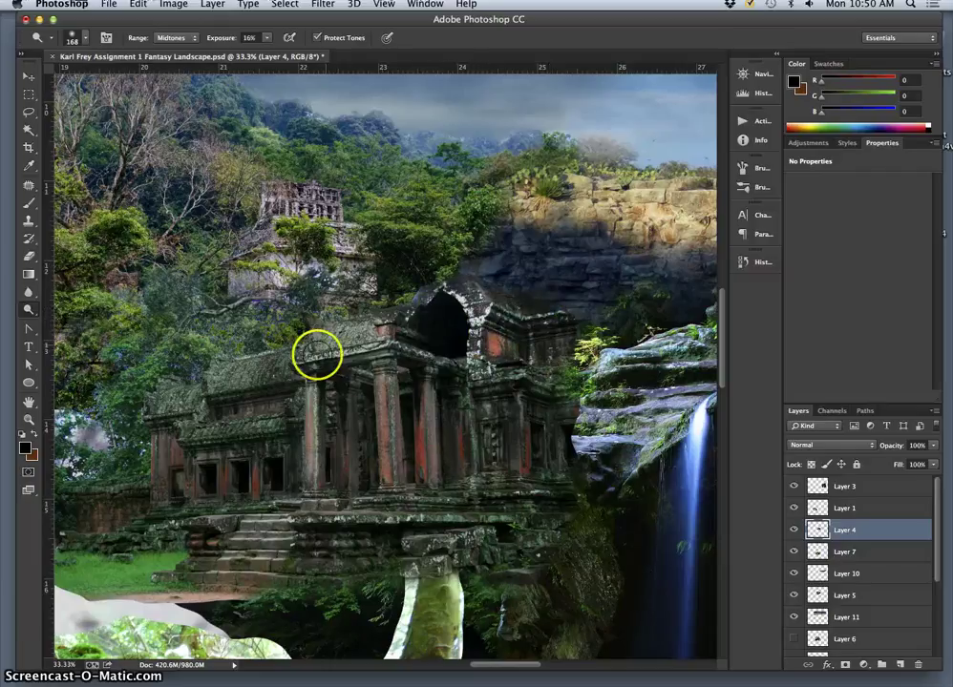
{"action": "mouse_move", "coordinate": [160, 395]}
{"action": "left_mouse_down"}
{"action": "mouse_move", "coordinate": [203, 381]}
{"action": "mouse_move", "coordinate": [168, 399]}
{"action": "left_mouse_up"}
{"action": "left_click_drag", "start_coordinate": [277, 355], "coordinate": [272, 358]}
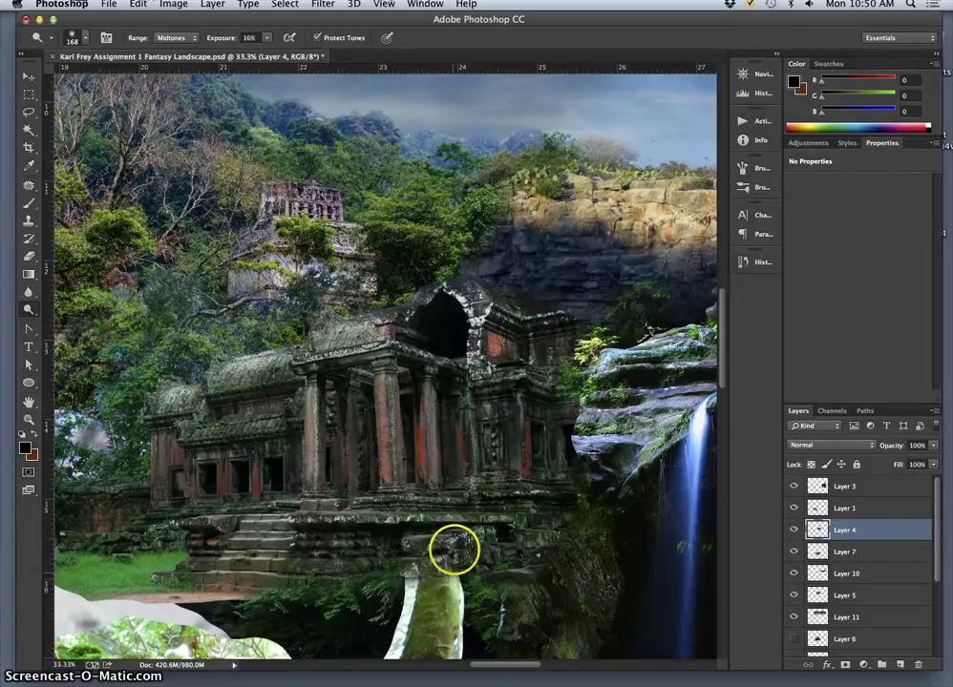
- Burn along the temple's left roof with the Burn tool at 157 px and 13% exposure
{"action": "left_click_drag", "start_coordinate": [30, 307], "coordinate": [95, 321]}
{"action": "left_click", "coordinate": [290, 364]}
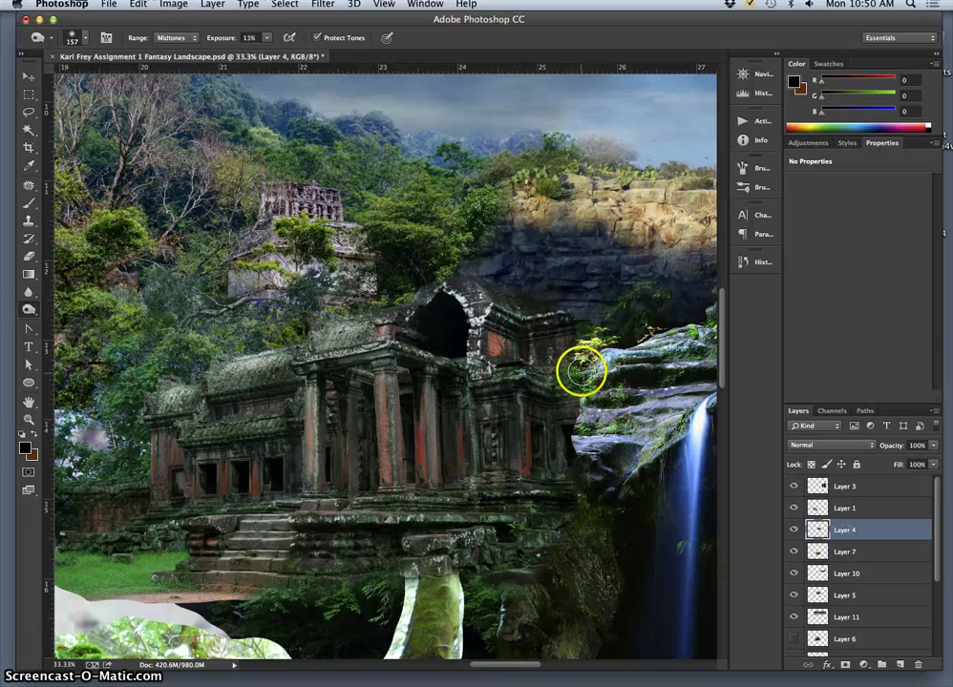
- Revert the history to the last Eraser state before the burning and toggle it to compare the temple's shading within the whole scene
{"action": "key", "text": "super+minus"}
{"action": "key", "text": "super+minus"}
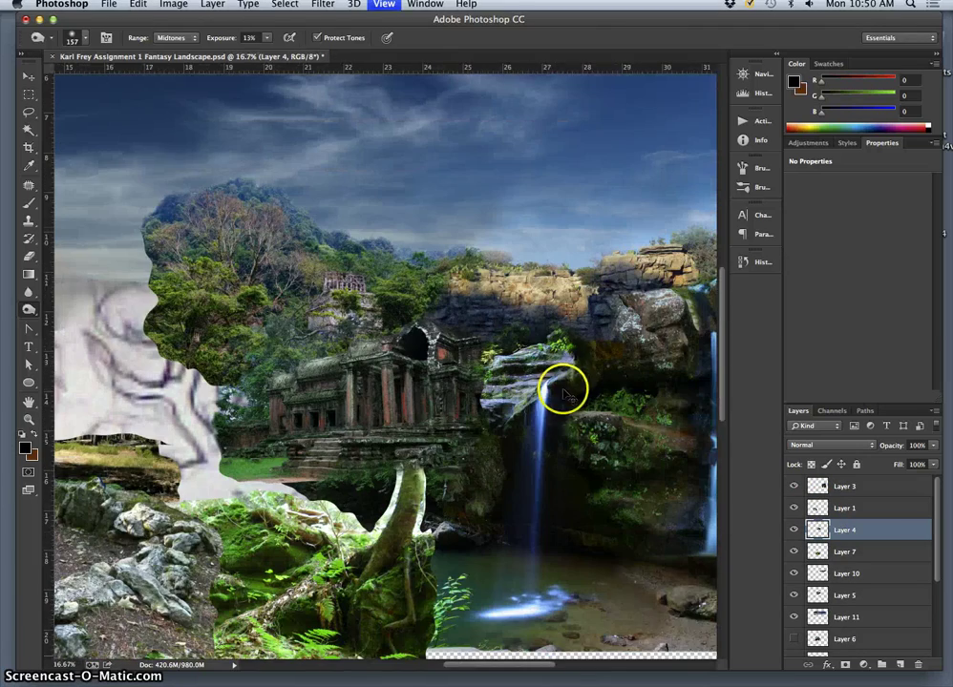
{"action": "left_click_drag", "start_coordinate": [558, 400], "coordinate": [437, 351]}
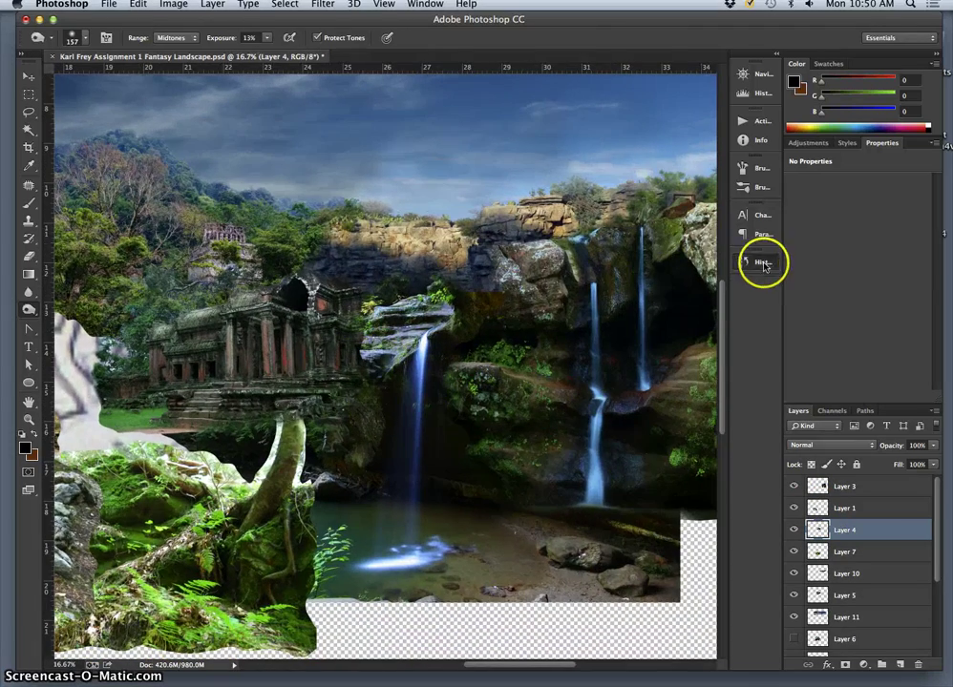
{"action": "left_click", "coordinate": [760, 261]}
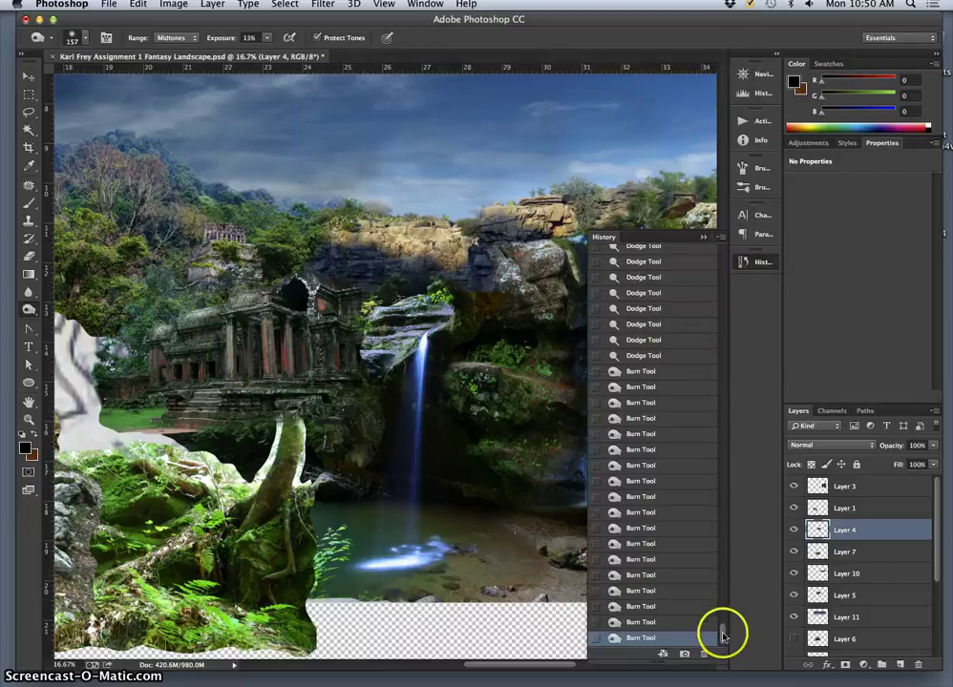
{"action": "left_click_drag", "start_coordinate": [723, 627], "coordinate": [717, 456]}
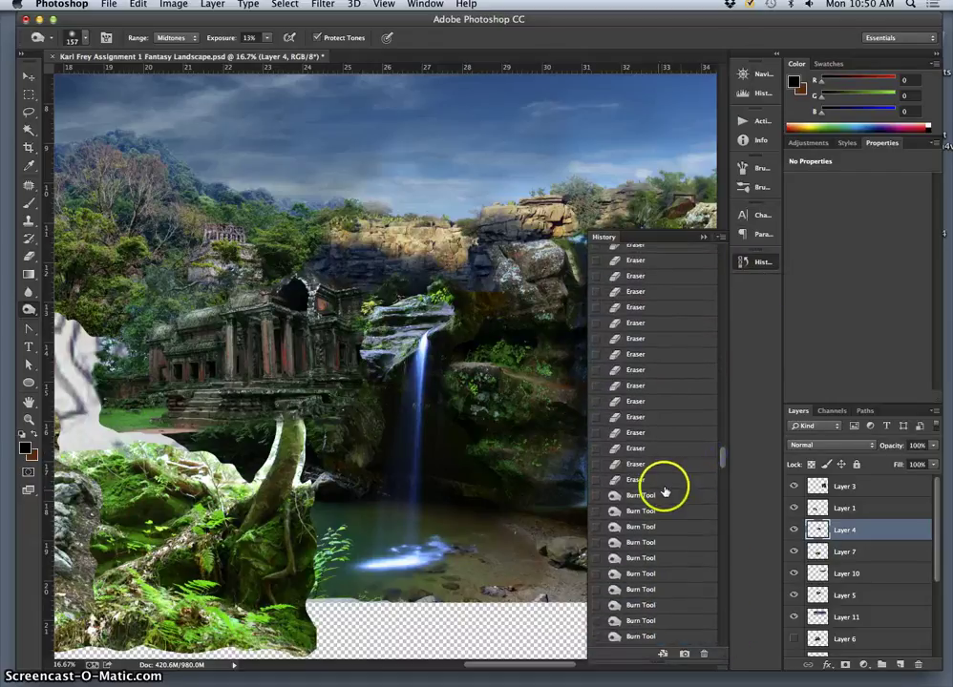
{"action": "left_click", "coordinate": [663, 482]}
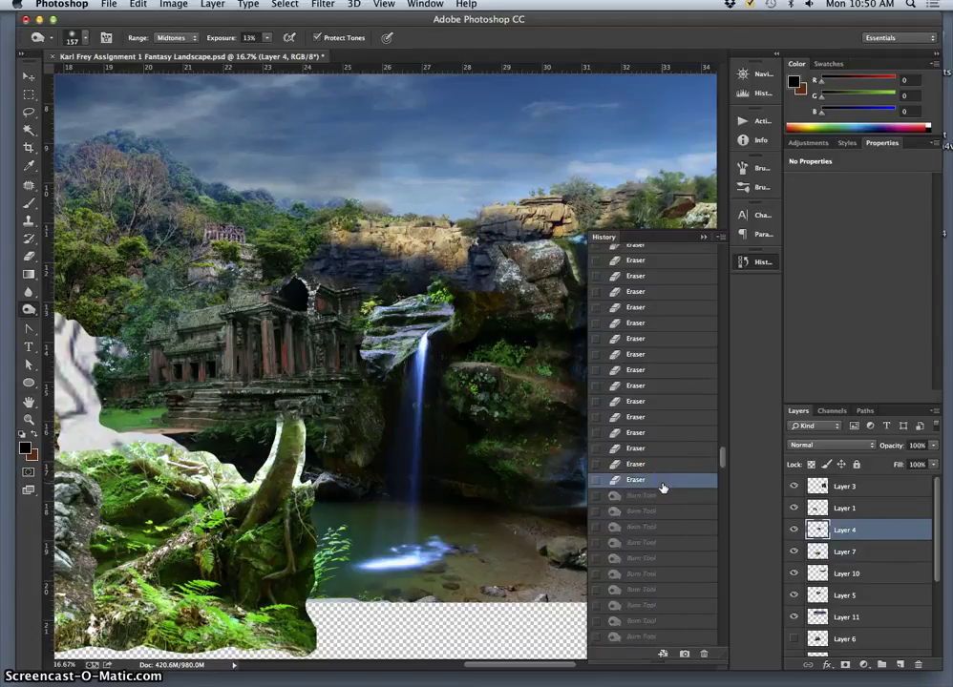
{"action": "key", "text": "super+z"}
{"action": "key", "text": "super+z"}
{"action": "key", "text": "super+z"}
{"action": "key", "text": "super+z"}
{"action": "key", "text": "super+z"}
{"action": "key", "text": "super+z"}
{"action": "key", "text": "super+z"}
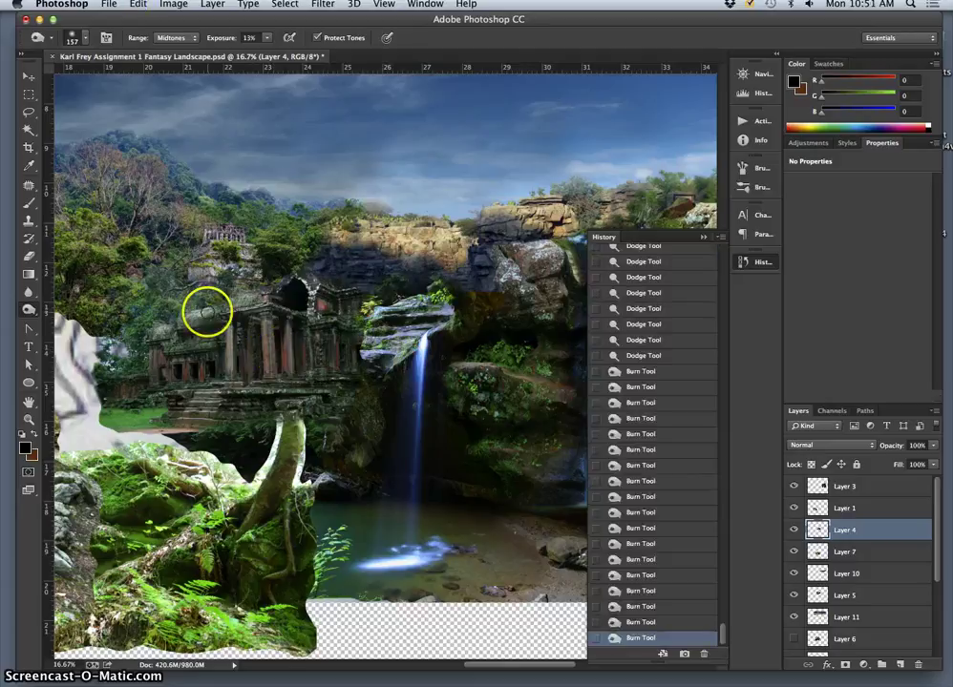
- Burn the temple's left roof sections on Layer 4 a little more
{"action": "left_click", "coordinate": [200, 314]}
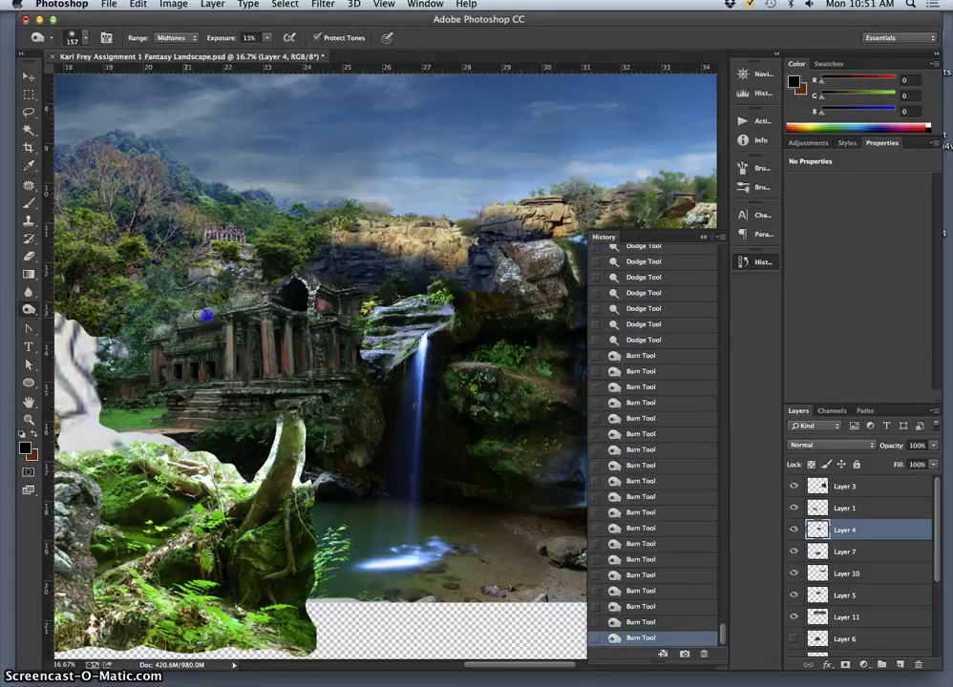
{"action": "left_click_drag", "start_coordinate": [157, 331], "coordinate": [183, 327]}
{"action": "mouse_move", "coordinate": [461, 464]}
{"action": "left_mouse_down"}
{"action": "mouse_move", "coordinate": [464, 494]}
{"action": "mouse_move", "coordinate": [448, 426]}
{"action": "left_mouse_up"}
{"action": "key", "text": "super+minus"}
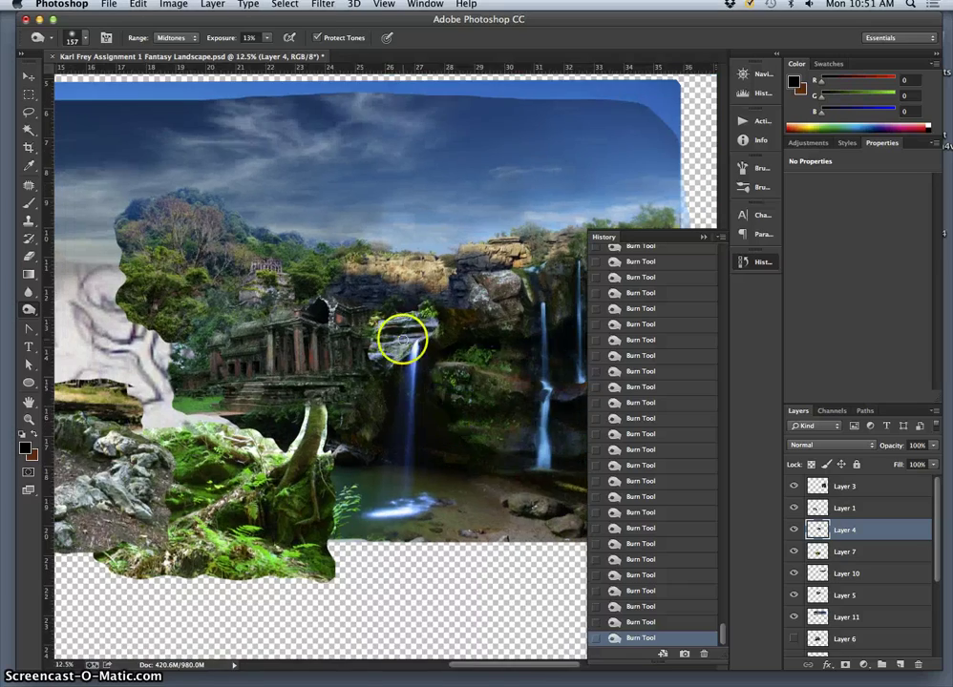
- Select Layer 2 by picking the waterfall's rock ledge on the canvas with the Move tool
{"action": "key", "text": "super+equal"}
{"action": "key", "text": "super+equal"}
{"action": "key", "text": "super+equal"}
{"action": "key", "text": "super+equal"}
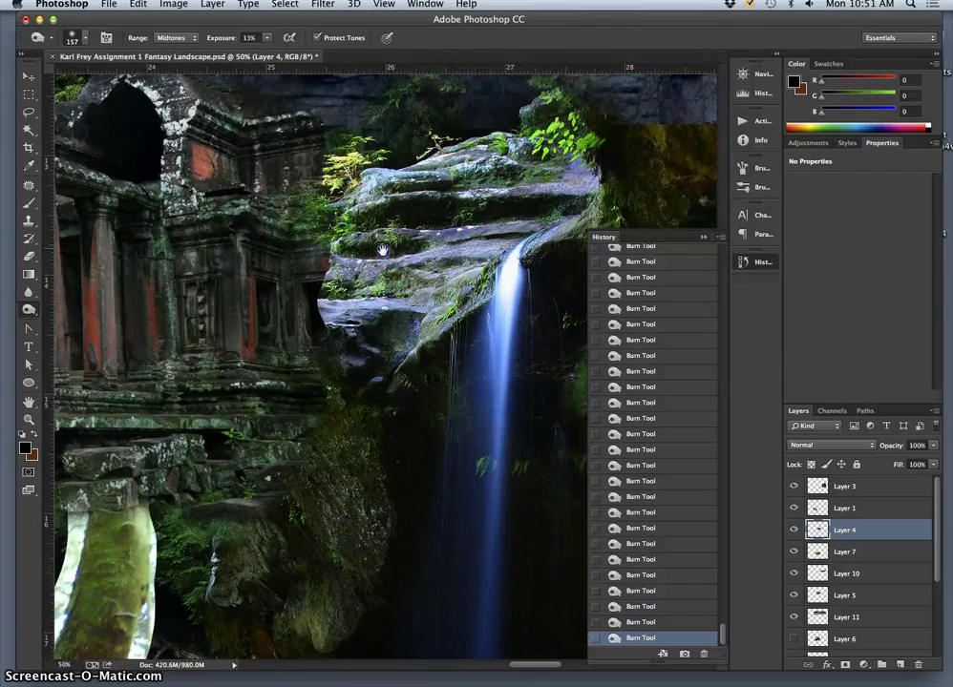
{"action": "left_click_drag", "start_coordinate": [382, 250], "coordinate": [243, 353]}
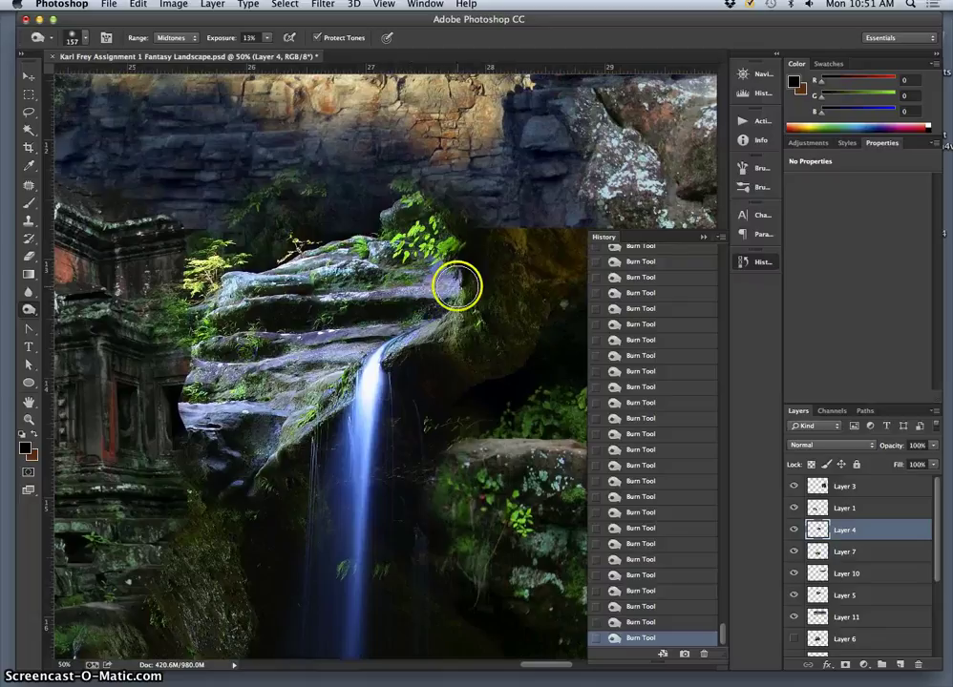
{"action": "left_click_drag", "start_coordinate": [330, 296], "coordinate": [335, 297]}
{"action": "scroll", "coordinate": [334, 297], "scroll_direction": "right", "scroll_amount": 3}
{"action": "scroll", "coordinate": [334, 297], "scroll_direction": "up", "scroll_amount": 1}
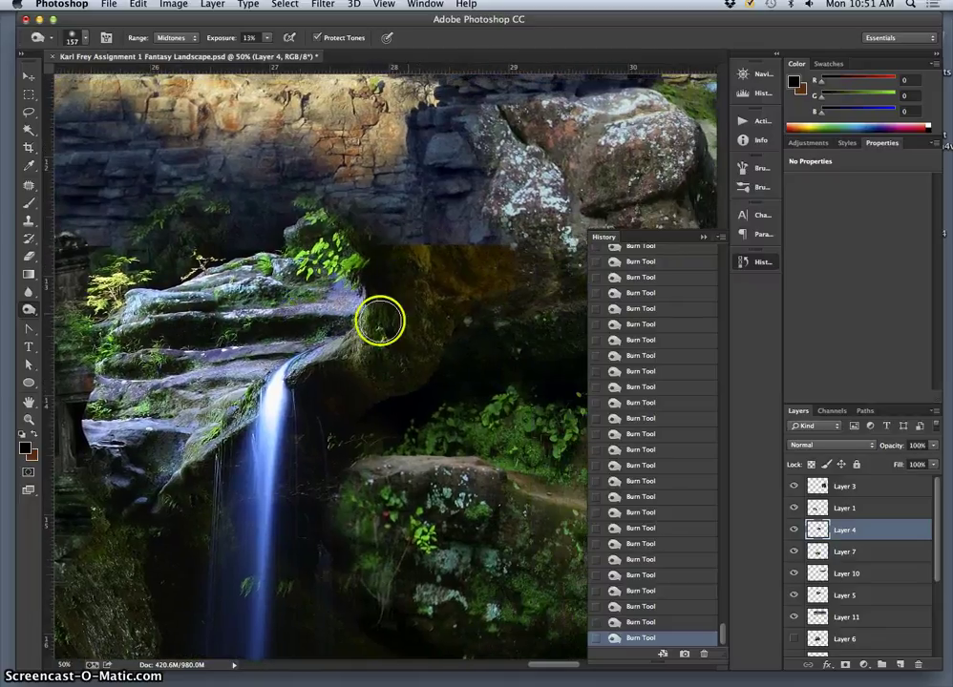
{"action": "left_click", "coordinate": [42, 85]}
{"action": "left_click", "coordinate": [240, 305]}
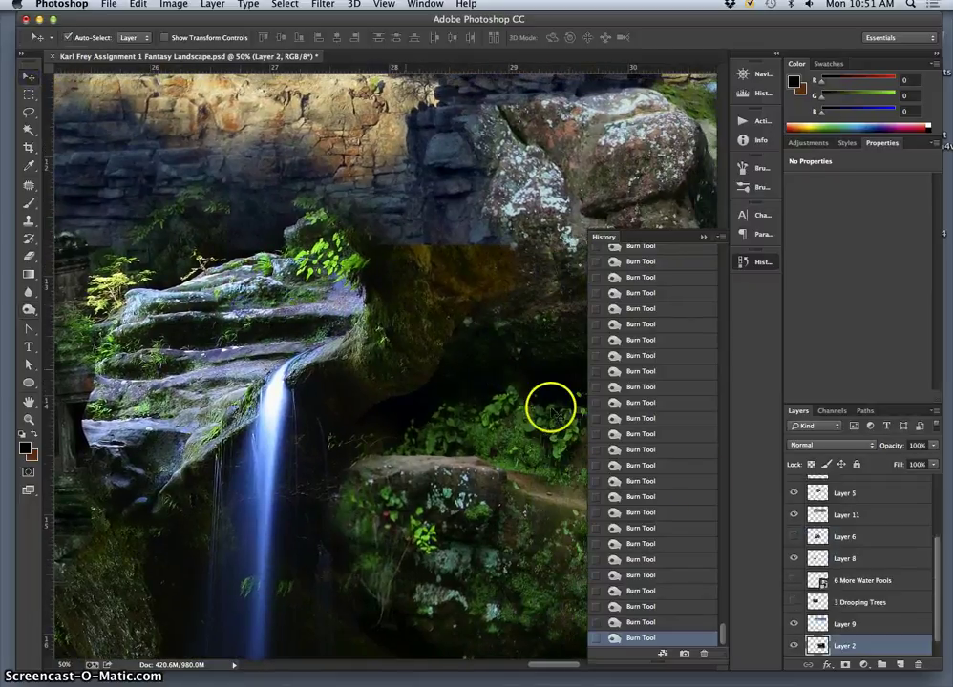
- Toggle Layer 2's visibility to examine which rocks and waterfall parts it contributes beside the temple
{"action": "left_click", "coordinate": [792, 646]}
{"action": "left_click", "coordinate": [792, 645]}
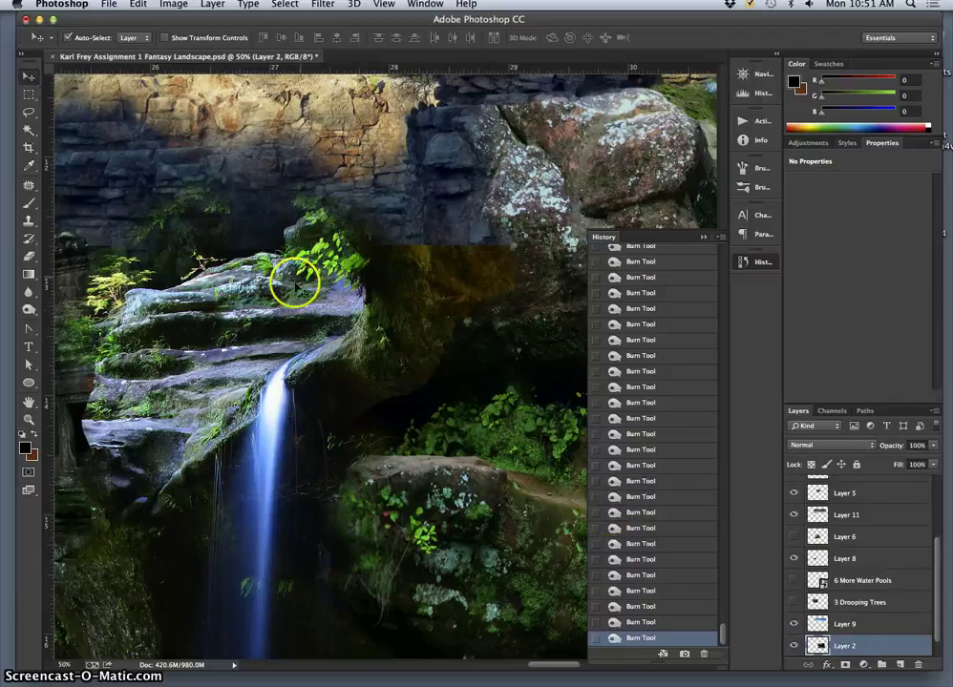
{"action": "left_click_drag", "start_coordinate": [124, 415], "coordinate": [221, 410]}
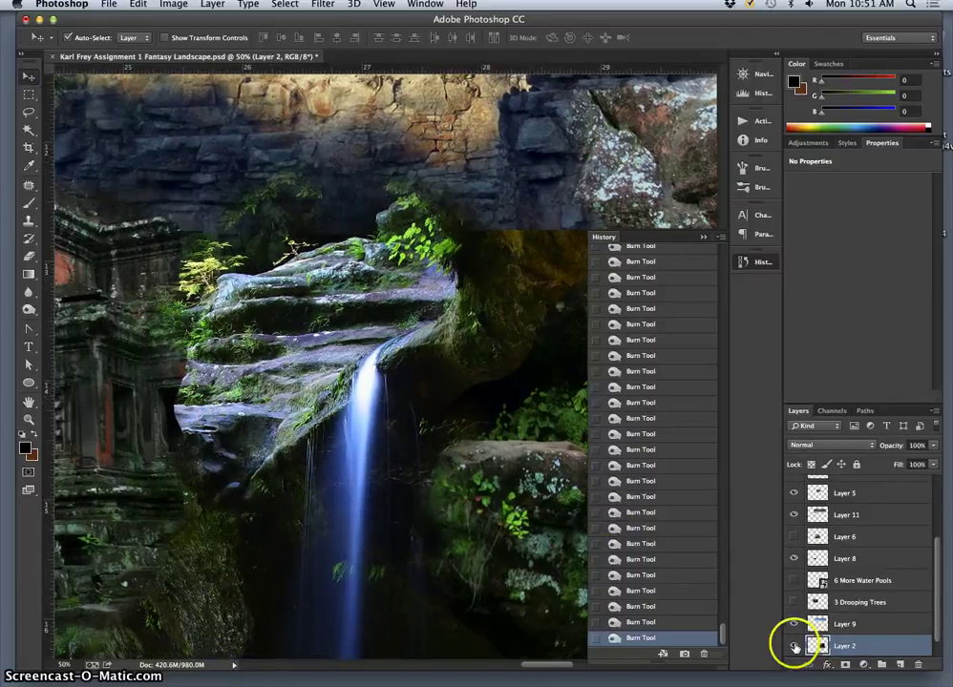
{"action": "left_click", "coordinate": [794, 646]}
{"action": "left_click", "coordinate": [795, 645]}
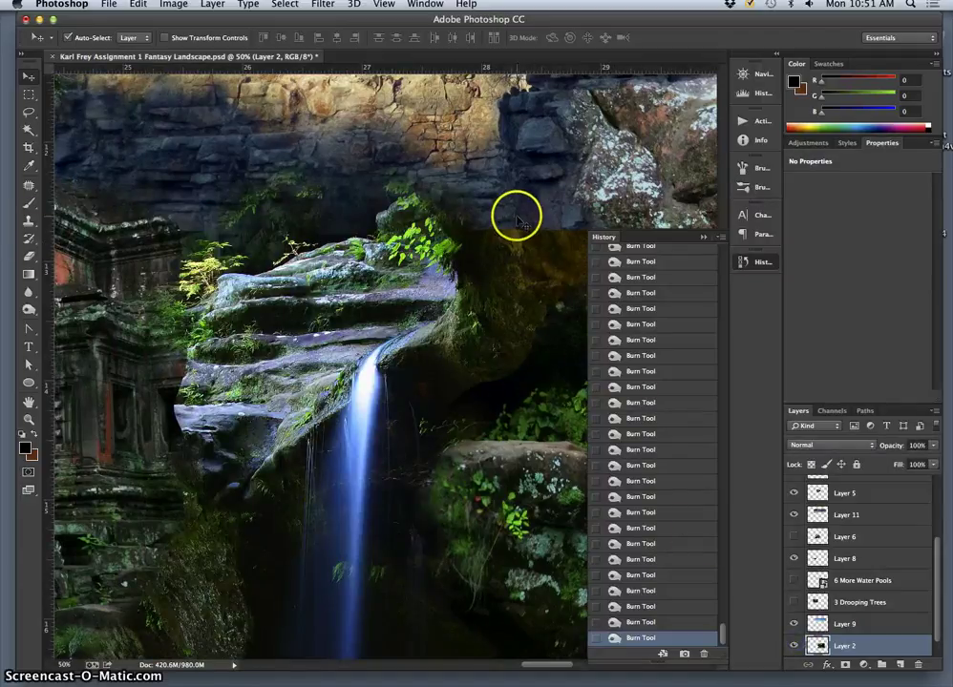
- Clone-stamp brown rock along Layer 2's upper edge beneath the cliff using an 83 px brush at 66% opacity
{"action": "left_click", "coordinate": [29, 221]}
{"action": "left_click", "coordinate": [86, 38]}
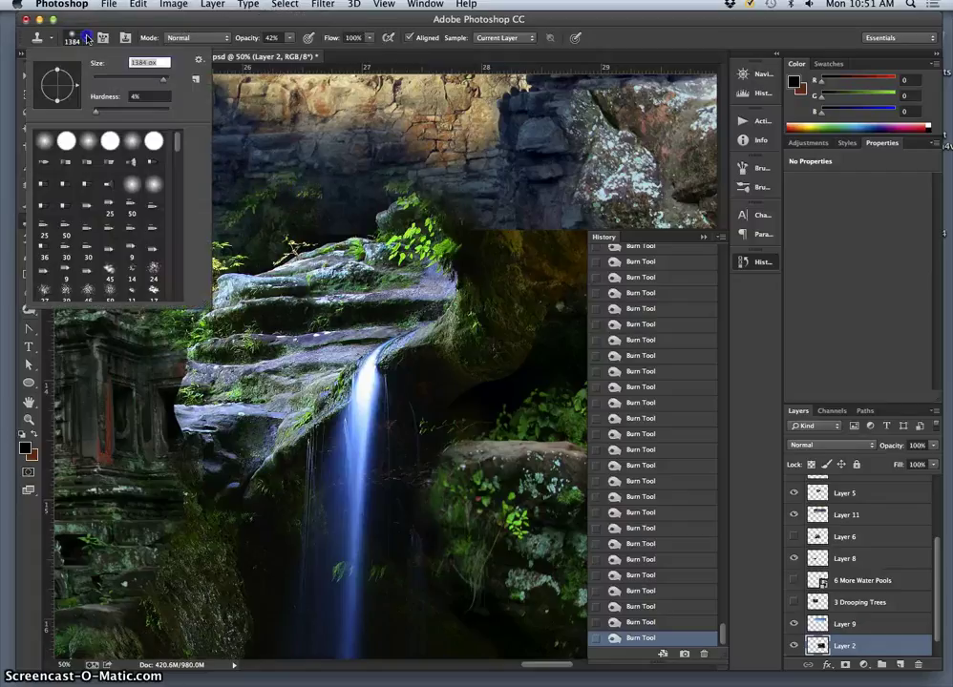
{"action": "left_click", "coordinate": [125, 79]}
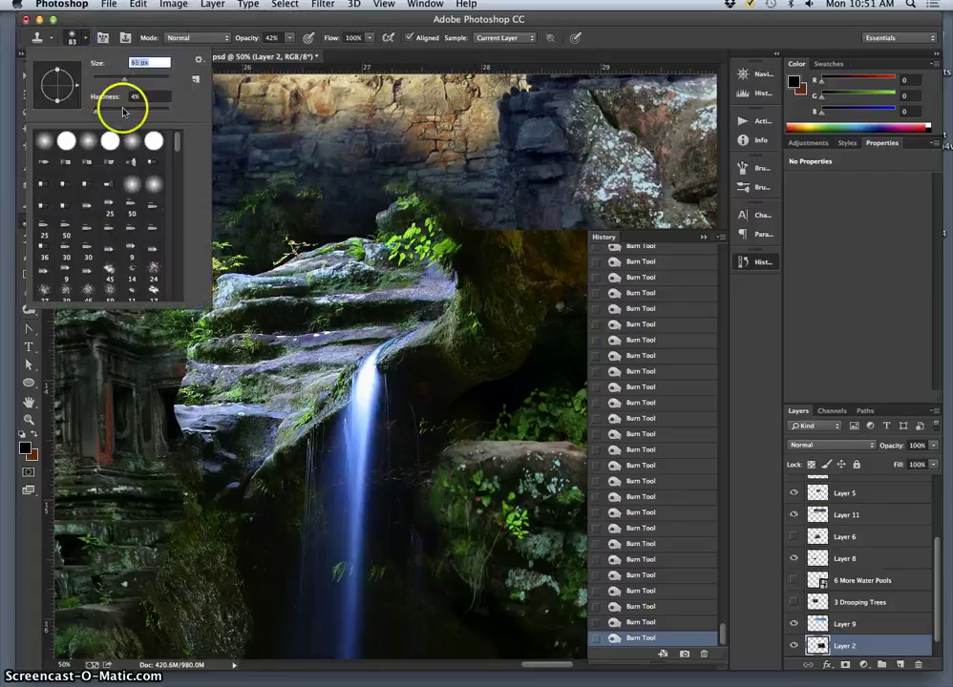
{"action": "left_click", "coordinate": [287, 38]}
{"action": "left_click_drag", "start_coordinate": [305, 50], "coordinate": [308, 51]}
{"action": "left_click", "coordinate": [562, 264], "text": "alt"}
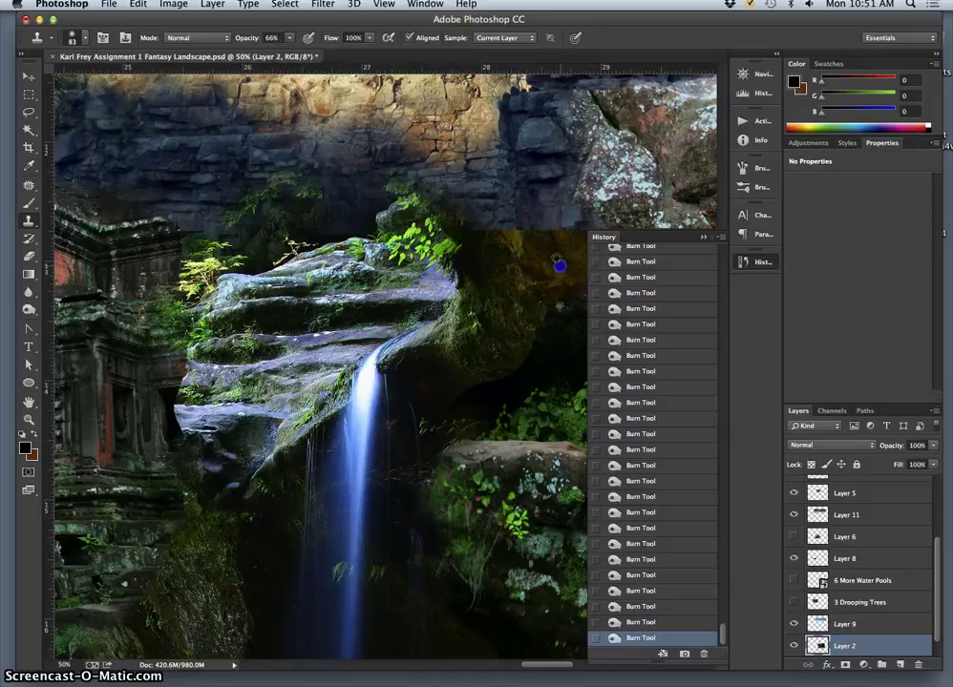
{"action": "left_click", "coordinate": [531, 229]}
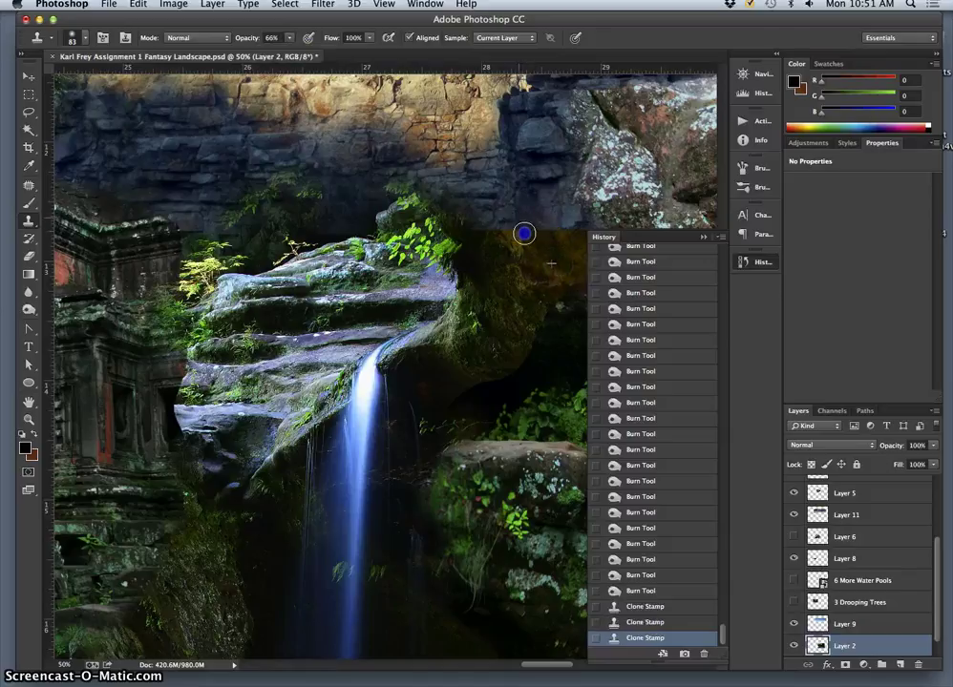
{"action": "left_click", "coordinate": [522, 221]}
{"action": "left_click", "coordinate": [530, 230]}
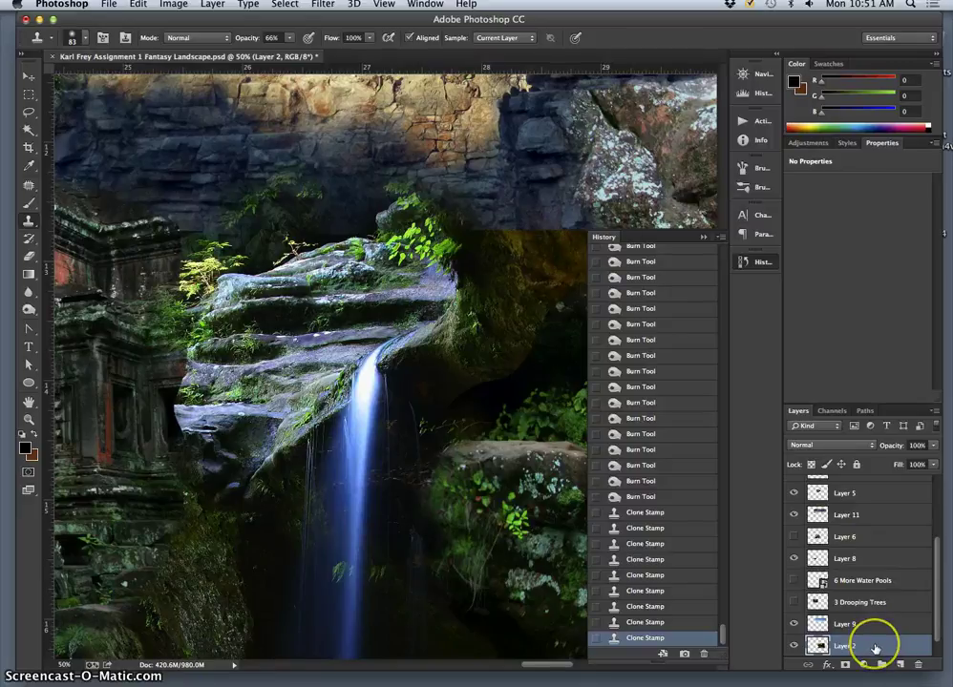
- Select Layer 10 from the canvas and clone-stamp its dark cliff rock over the hard edge above the brown rock
{"action": "left_click", "coordinate": [28, 75]}
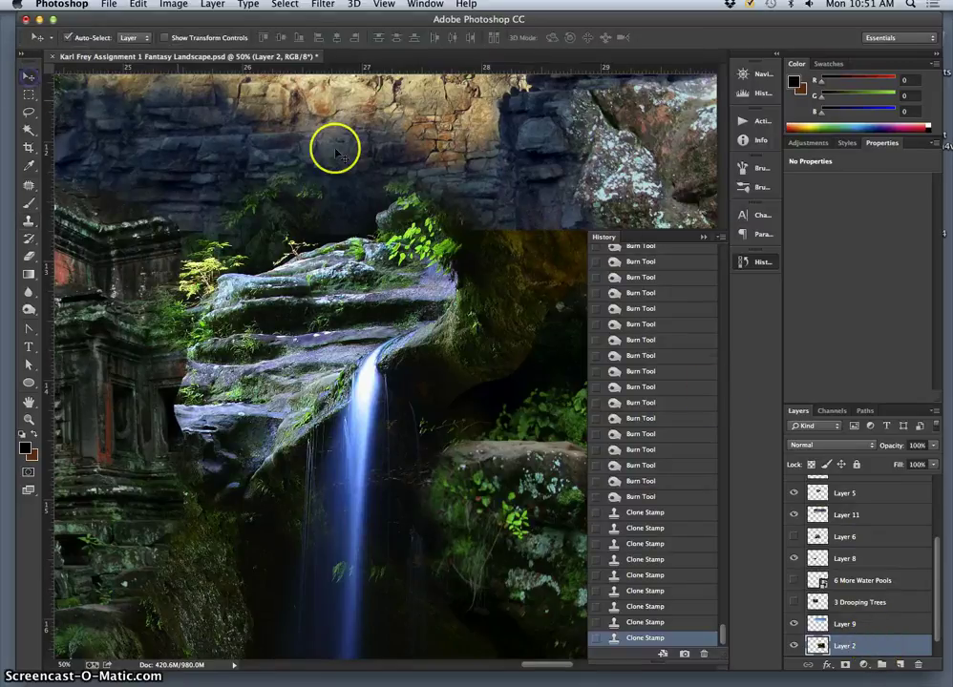
{"action": "left_click", "coordinate": [411, 219]}
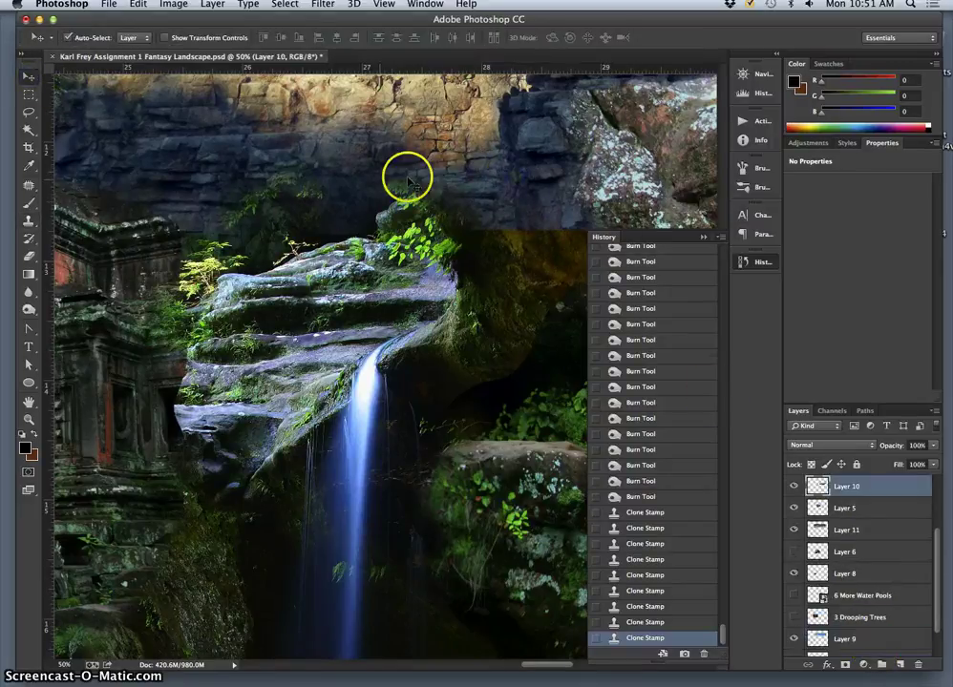
{"action": "left_click", "coordinate": [28, 220]}
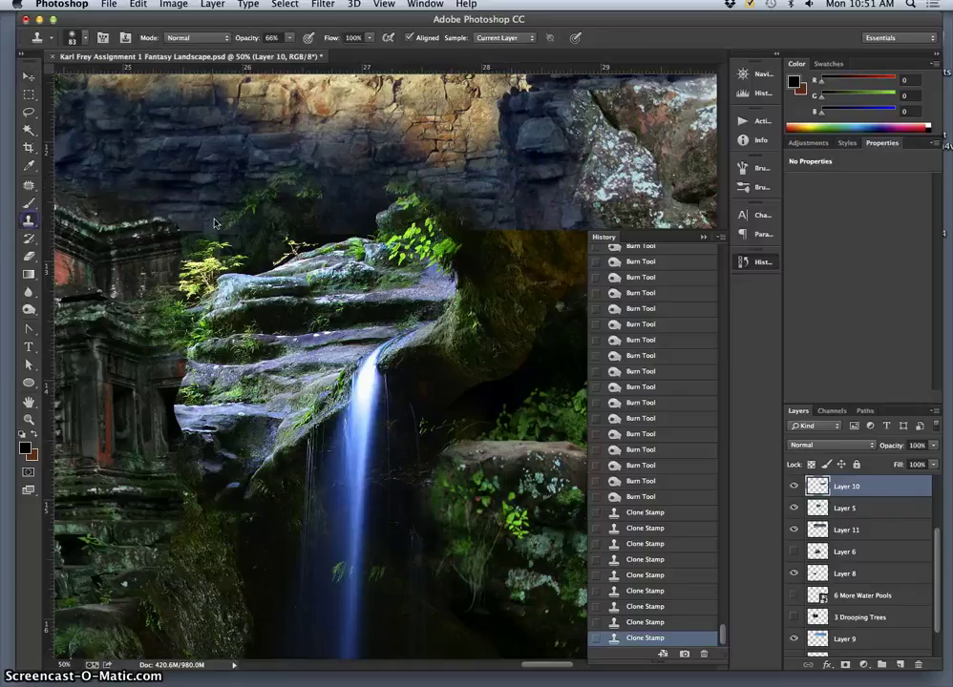
{"action": "left_click", "coordinate": [532, 226]}
{"action": "left_click", "coordinate": [533, 225]}
{"action": "left_click", "coordinate": [539, 218]}
{"action": "left_click", "coordinate": [498, 176], "text": "alt"}
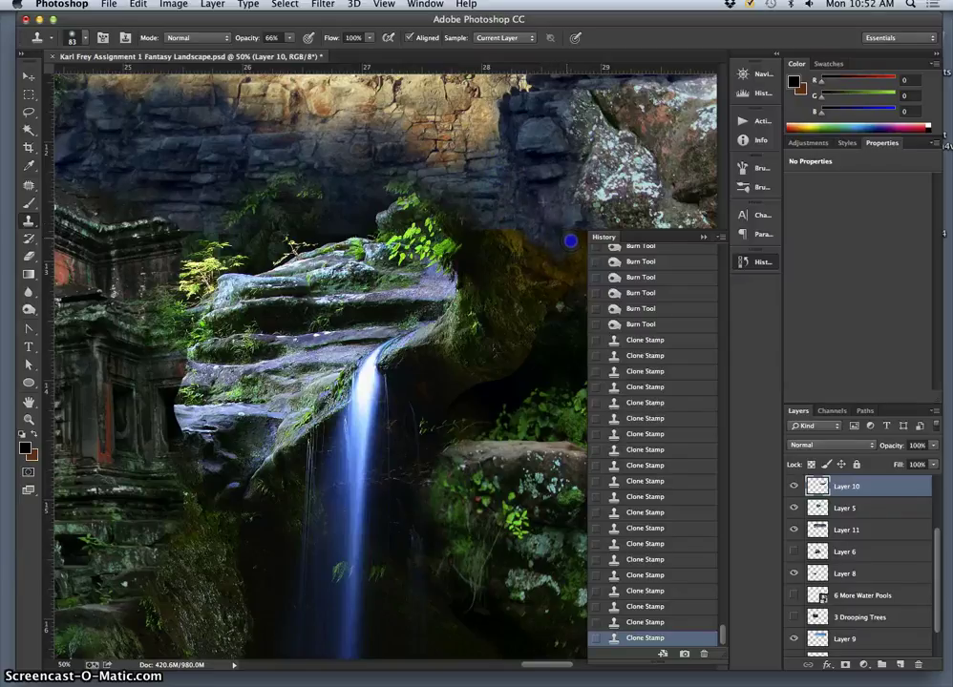
{"action": "left_click", "coordinate": [530, 227]}
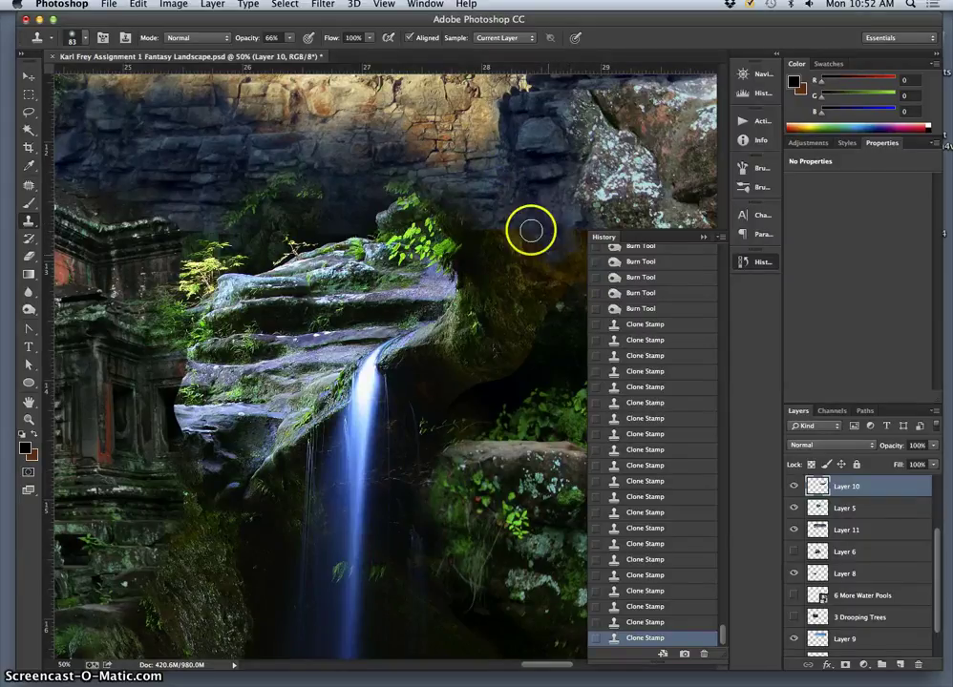
{"action": "left_click", "coordinate": [489, 258]}
{"action": "left_click", "coordinate": [508, 270]}
- Clone more dark cliff rock on Layer 10 over the orange-brown patch between the waterfall ledge and the lichened boulder
{"action": "key", "text": "space"}
{"action": "left_click_drag", "start_coordinate": [467, 283], "coordinate": [283, 354]}
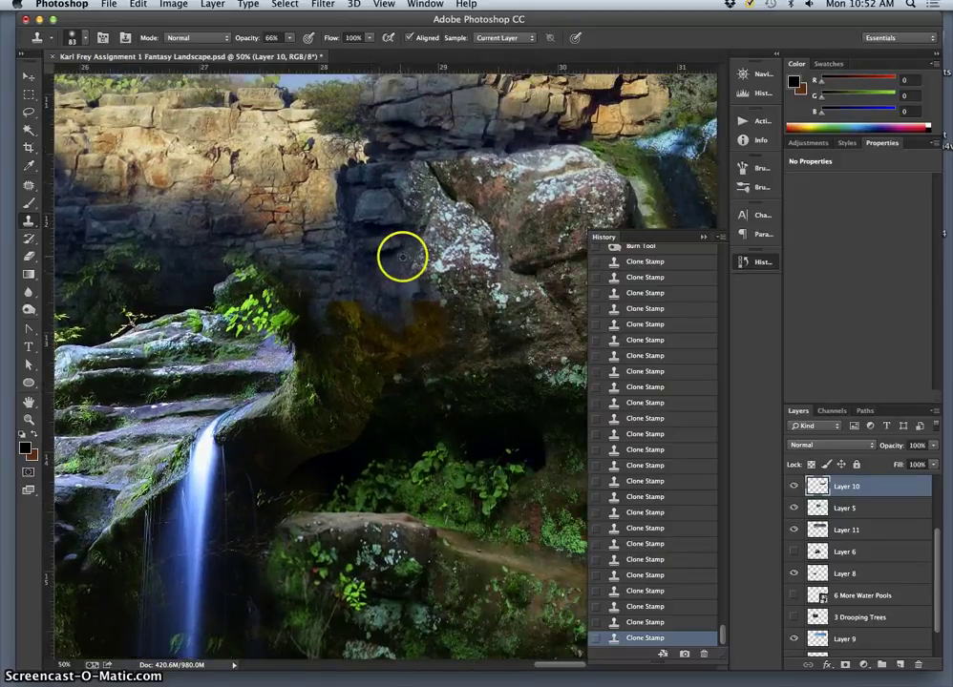
{"action": "left_click", "coordinate": [427, 312]}
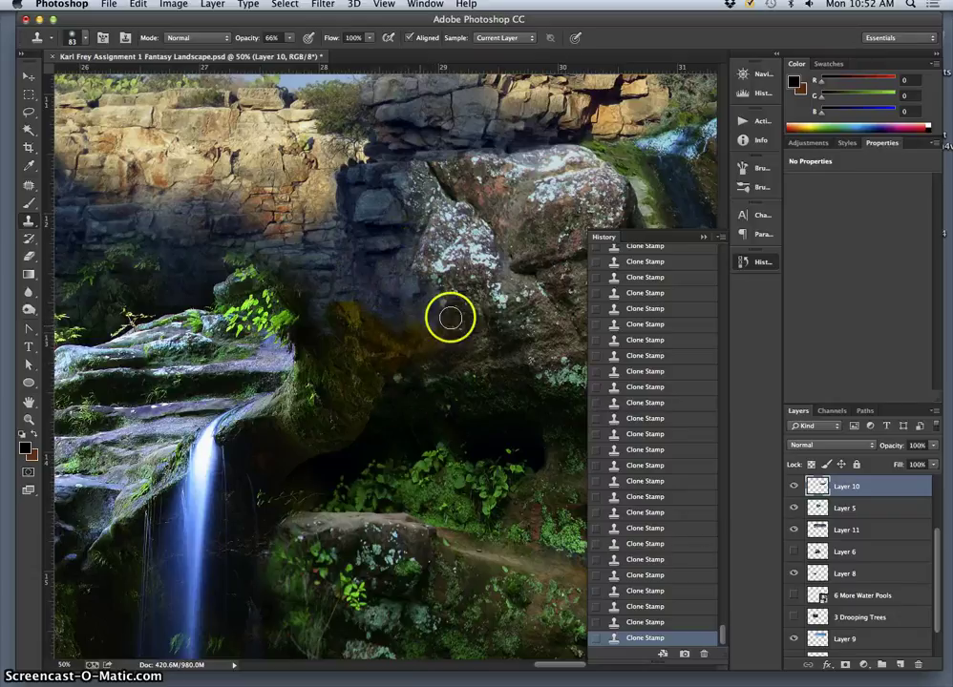
{"action": "left_click_drag", "start_coordinate": [399, 324], "coordinate": [363, 272]}
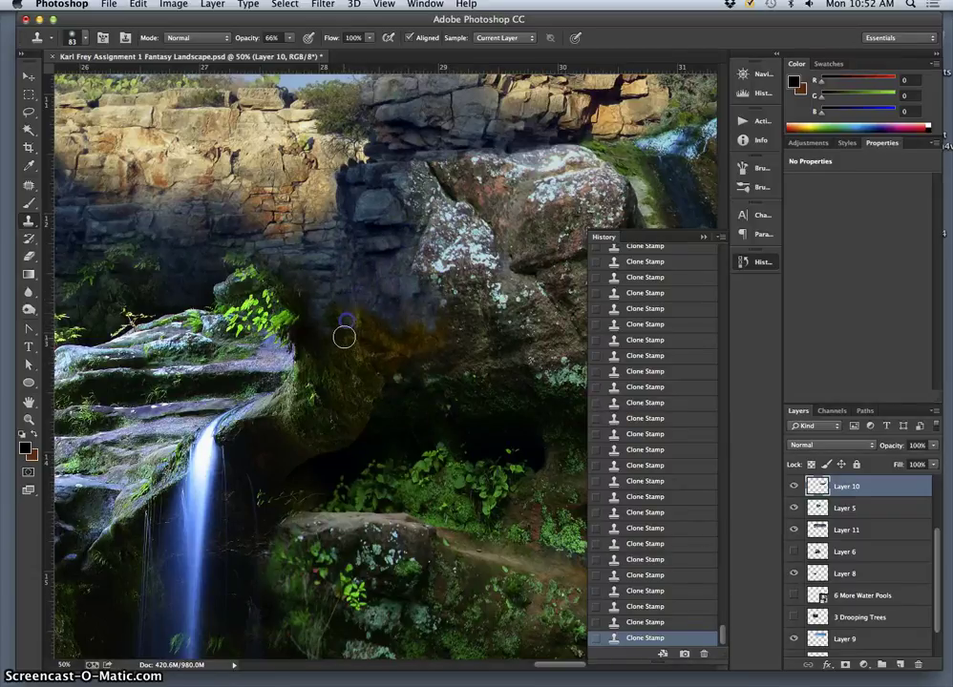
- Try to clone-stamp the waterfall ledge's rock over its edge beside the temple
{"action": "mouse_move", "coordinate": [342, 346]}
{"action": "left_mouse_down"}
{"action": "mouse_move", "coordinate": [379, 292]}
{"action": "mouse_move", "coordinate": [388, 393]}
{"action": "mouse_move", "coordinate": [275, 298]}
{"action": "mouse_move", "coordinate": [247, 246]}
{"action": "mouse_move", "coordinate": [215, 276]}
{"action": "left_mouse_up"}
{"action": "left_click_drag", "start_coordinate": [300, 353], "coordinate": [427, 343]}
{"action": "left_click_drag", "start_coordinate": [286, 404], "coordinate": [382, 374]}
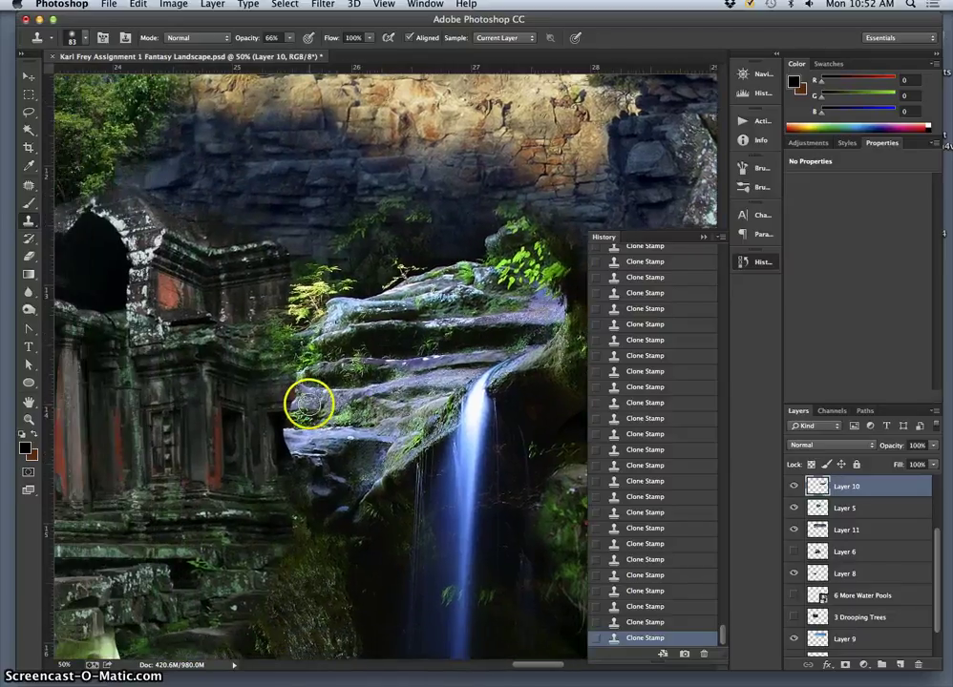
{"action": "left_click", "coordinate": [309, 401], "text": "alt"}
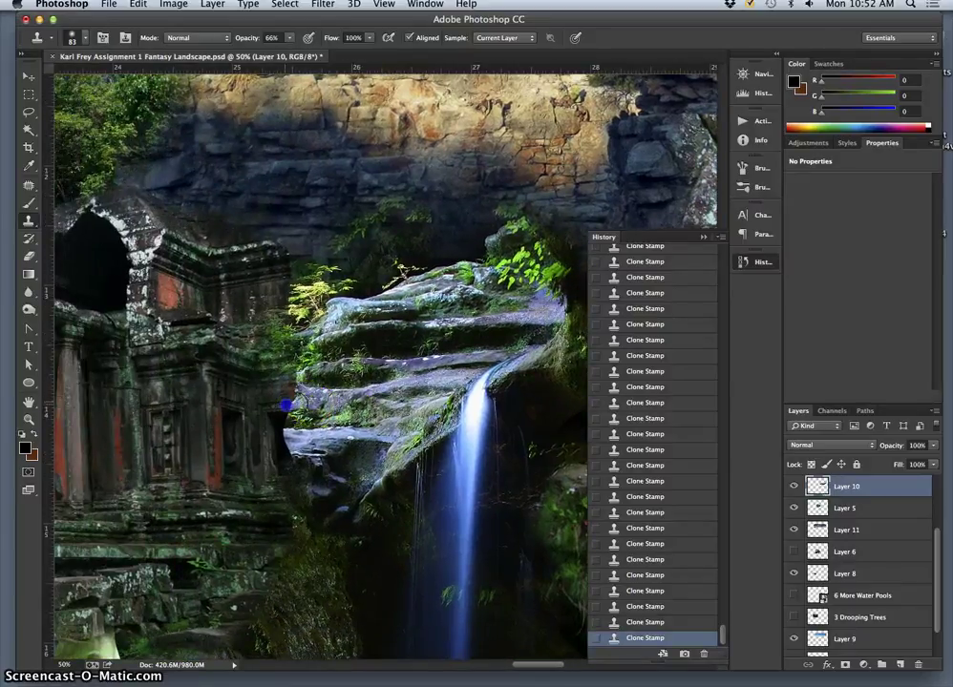
{"action": "key", "text": "super+minus"}
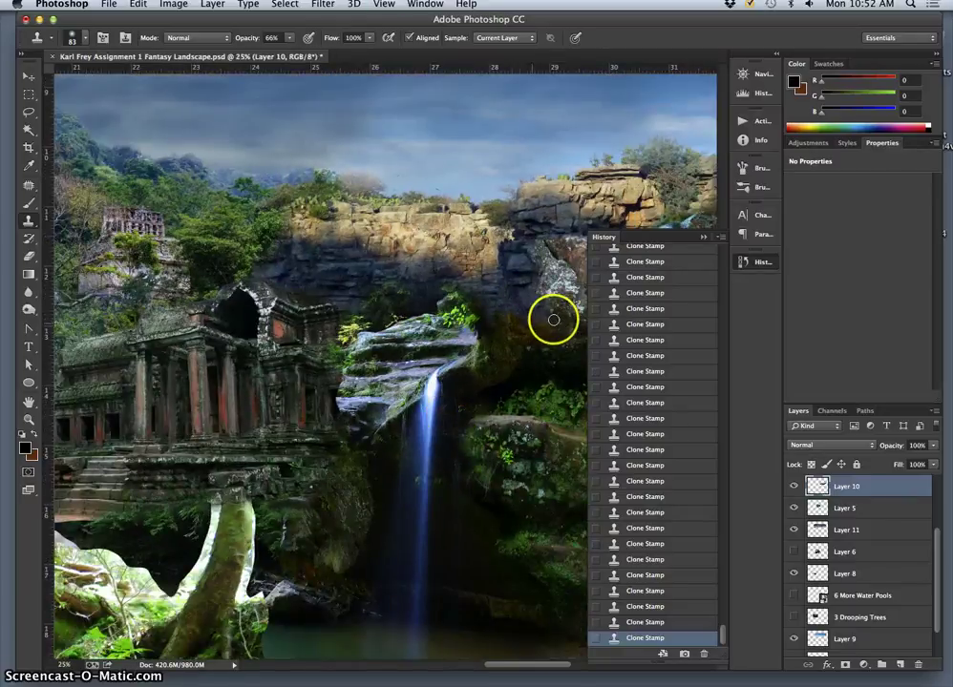
- Select Layer 2 from the canvas and shift its midtones to about +24 blue with Color Balance
{"action": "left_click", "coordinate": [28, 75]}
{"action": "left_click", "coordinate": [417, 308]}
{"action": "left_click", "coordinate": [173, 5]}
{"action": "mouse_move", "coordinate": [215, 40]}
{"action": "left_click", "coordinate": [358, 130]}
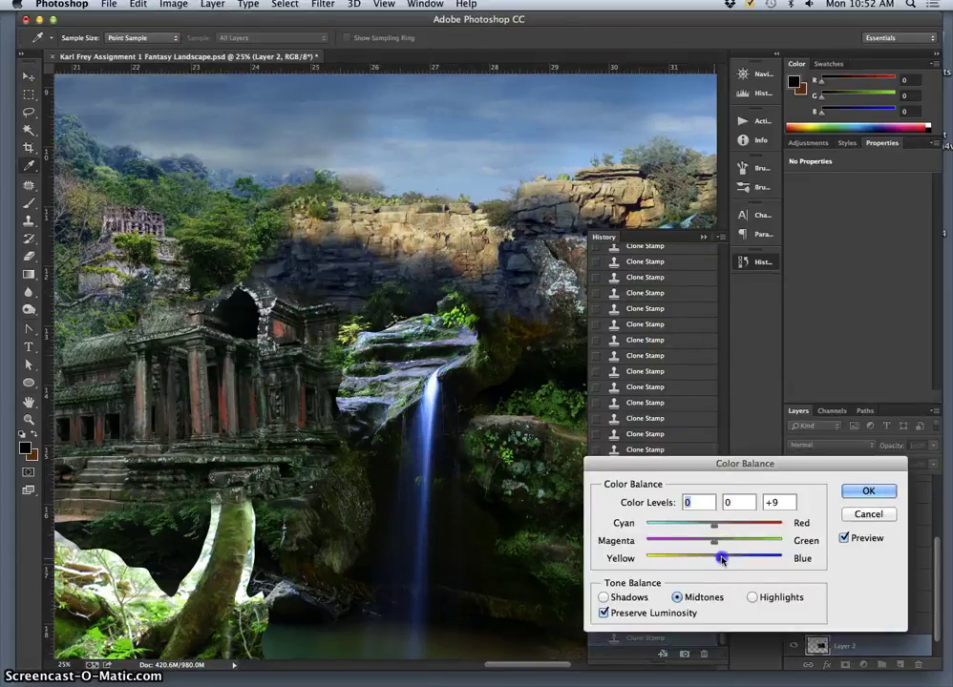
{"action": "left_click_drag", "start_coordinate": [728, 558], "coordinate": [731, 560]}
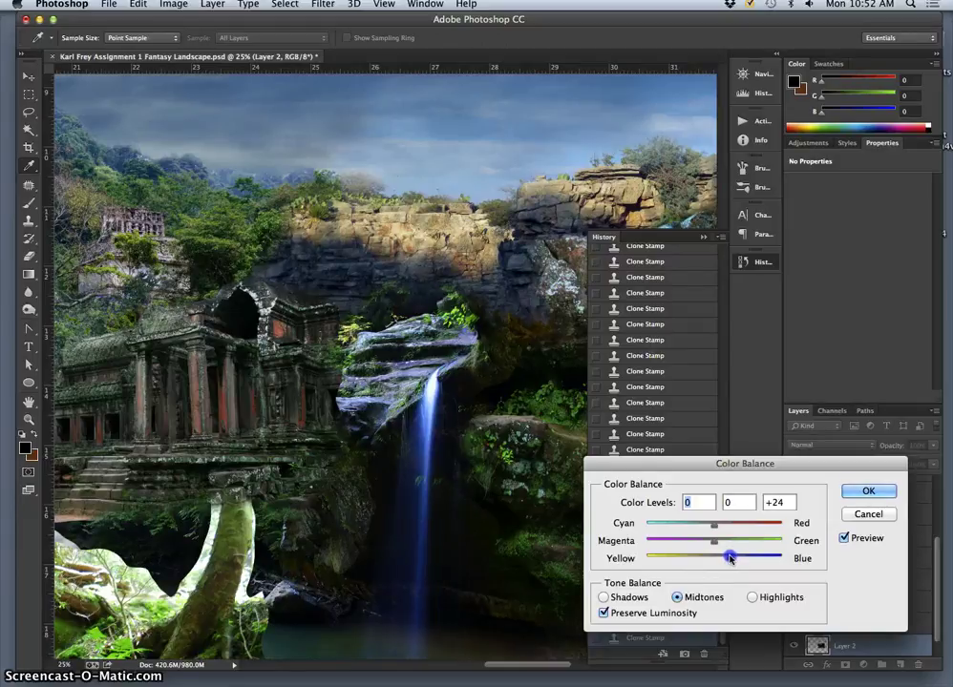
- Set Layer 2's Color Balance highlights to -9 magenta and +21 blue, and shift them toward red
{"action": "left_click", "coordinate": [751, 599]}
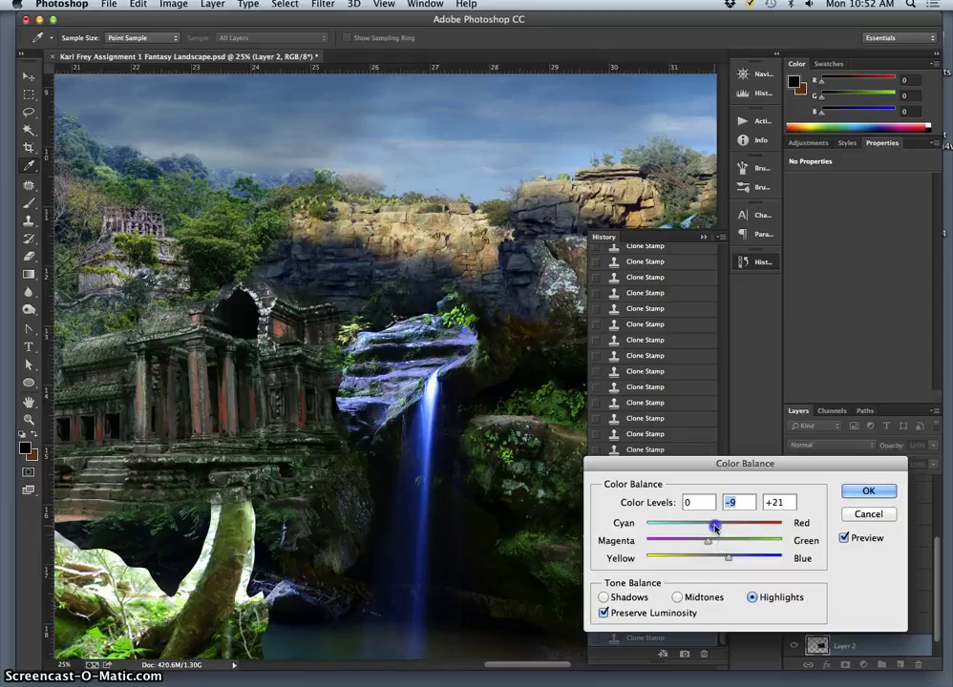
{"action": "left_click_drag", "start_coordinate": [730, 528], "coordinate": [735, 529]}
{"action": "left_click", "coordinate": [679, 597]}
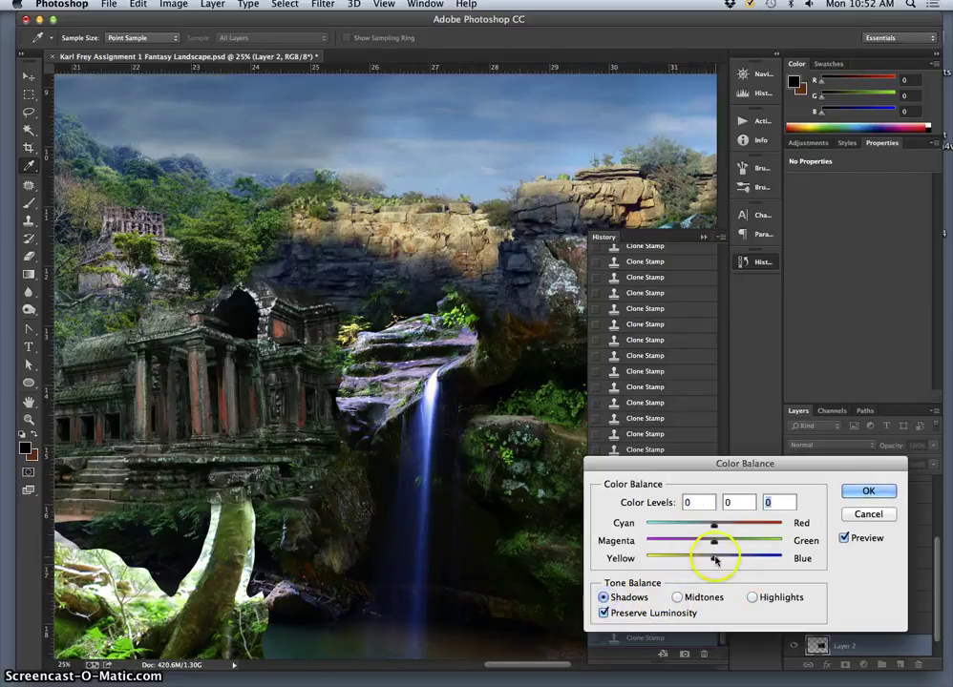
- Set Layer 2's shadows to -13 cyan and -46 yellow, adjust their magenta-green level, and apply the Color Balance
{"action": "left_click", "coordinate": [676, 597]}
{"action": "left_click_drag", "start_coordinate": [714, 557], "coordinate": [743, 558]}
{"action": "left_click_drag", "start_coordinate": [715, 560], "coordinate": [702, 560]}
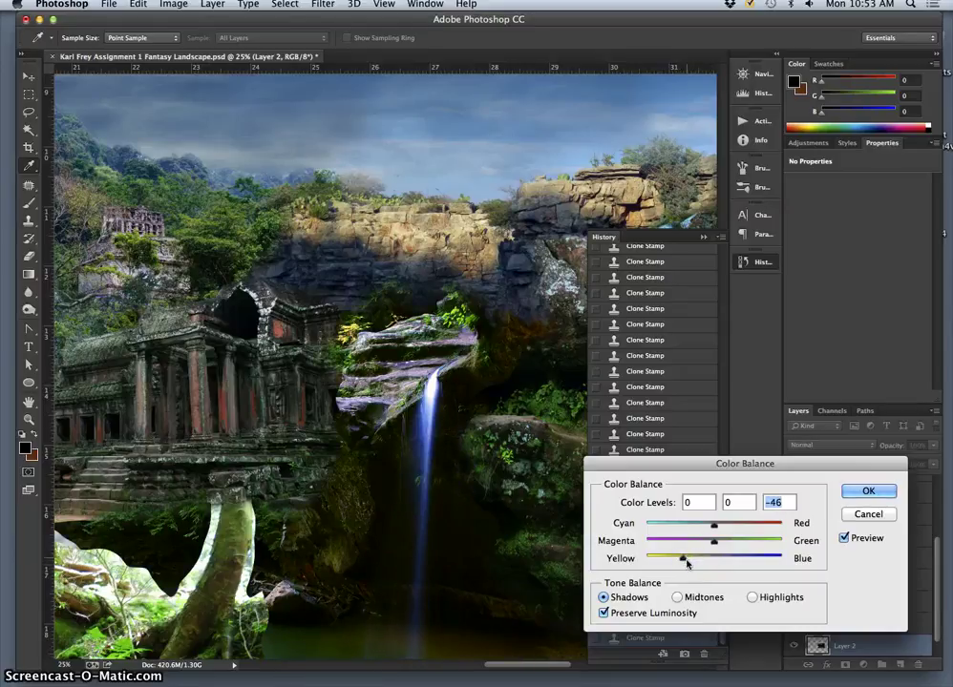
{"action": "left_click_drag", "start_coordinate": [713, 527], "coordinate": [723, 526]}
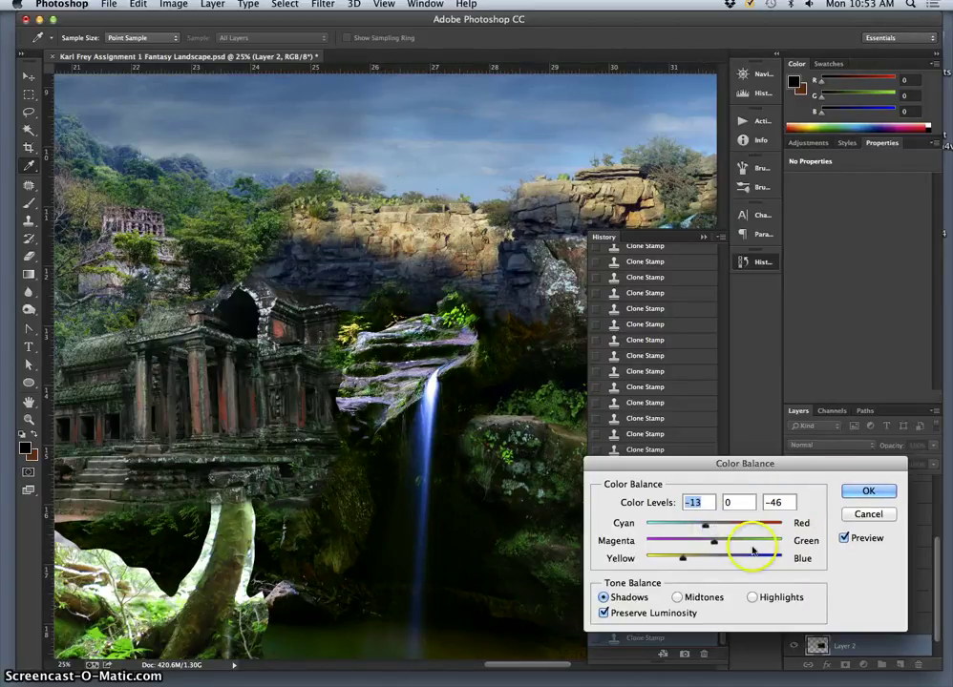
{"action": "left_click_drag", "start_coordinate": [713, 541], "coordinate": [717, 544]}
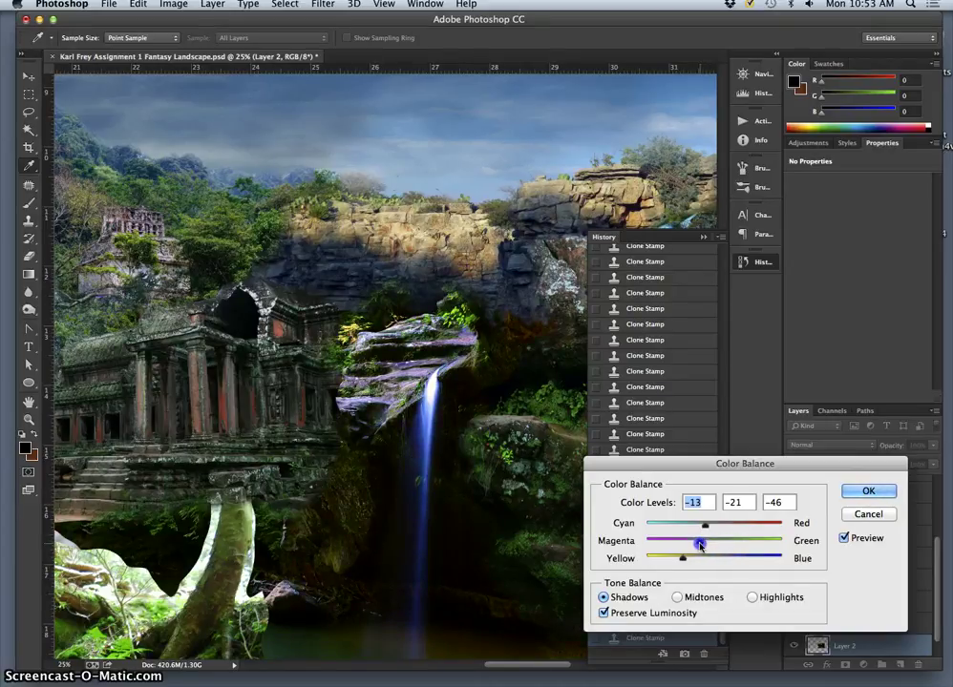
{"action": "left_click", "coordinate": [865, 490]}
{"action": "key", "text": "v"}
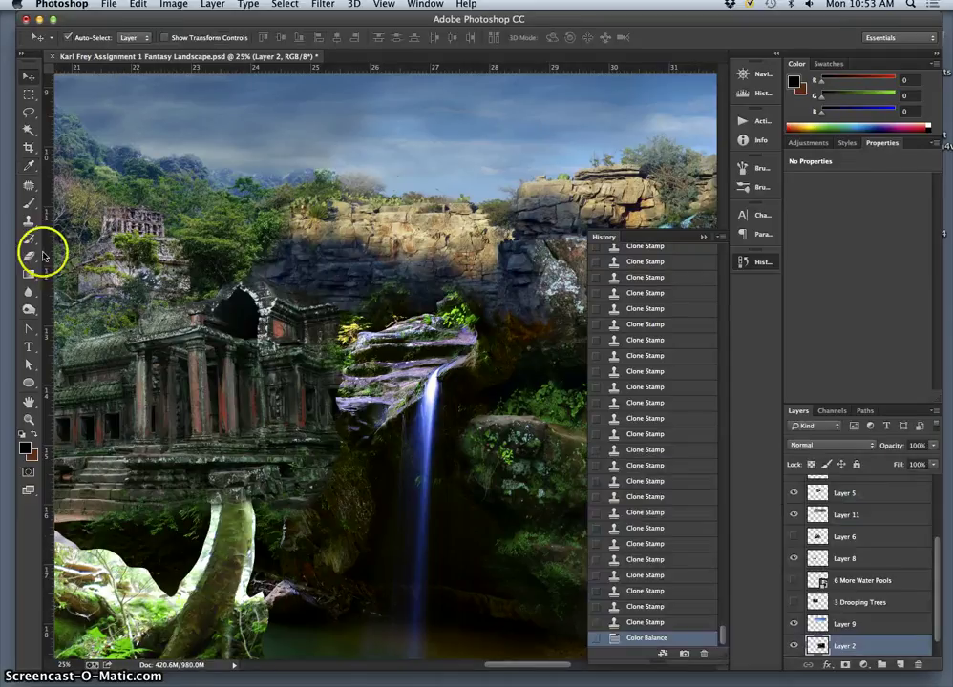
- Toggle Layer 2's visibility to compare the recoloured waterfall ledge with the surrounding cliff and temple
{"action": "left_click", "coordinate": [29, 256]}
{"action": "key", "text": "super+plus"}
{"action": "key", "text": "super+plus"}
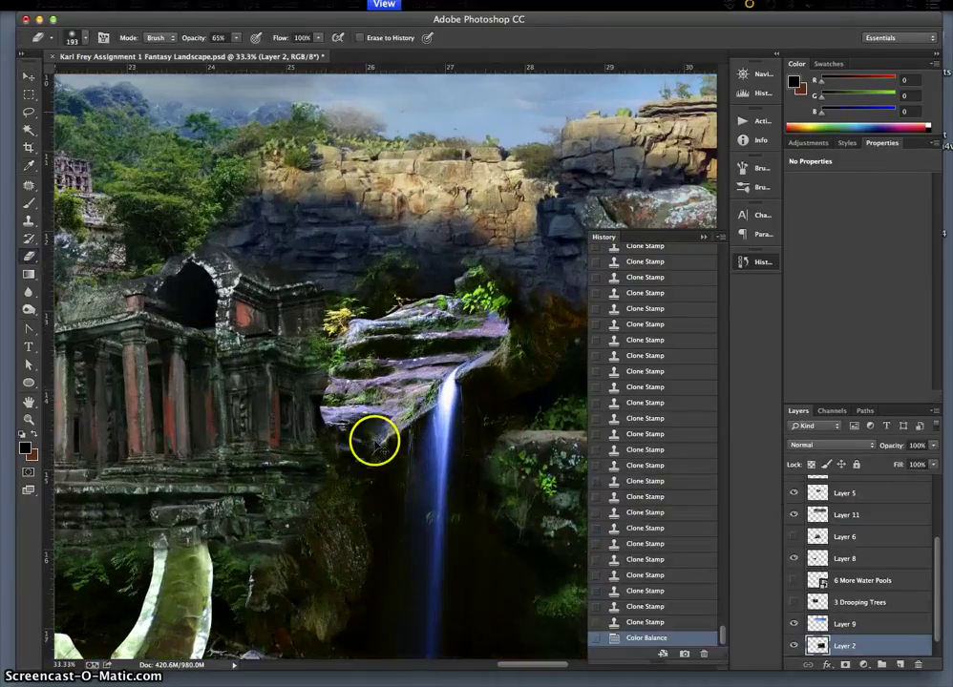
{"action": "left_click", "coordinate": [796, 647]}
{"action": "left_click", "coordinate": [795, 647]}
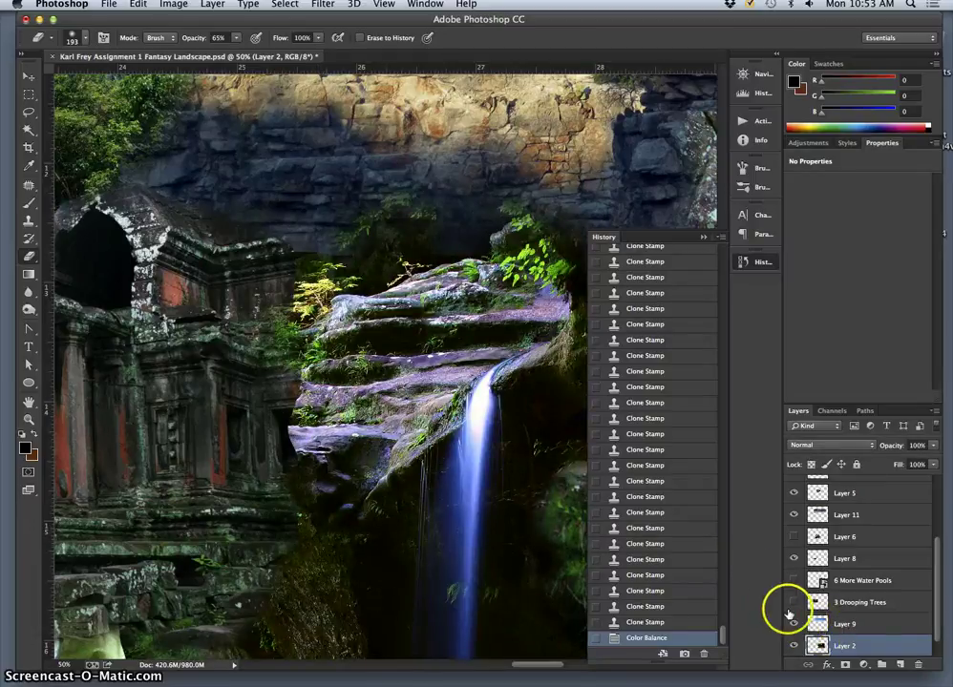
{"action": "key", "text": "super+minus"}
{"action": "key", "text": "super+minus"}
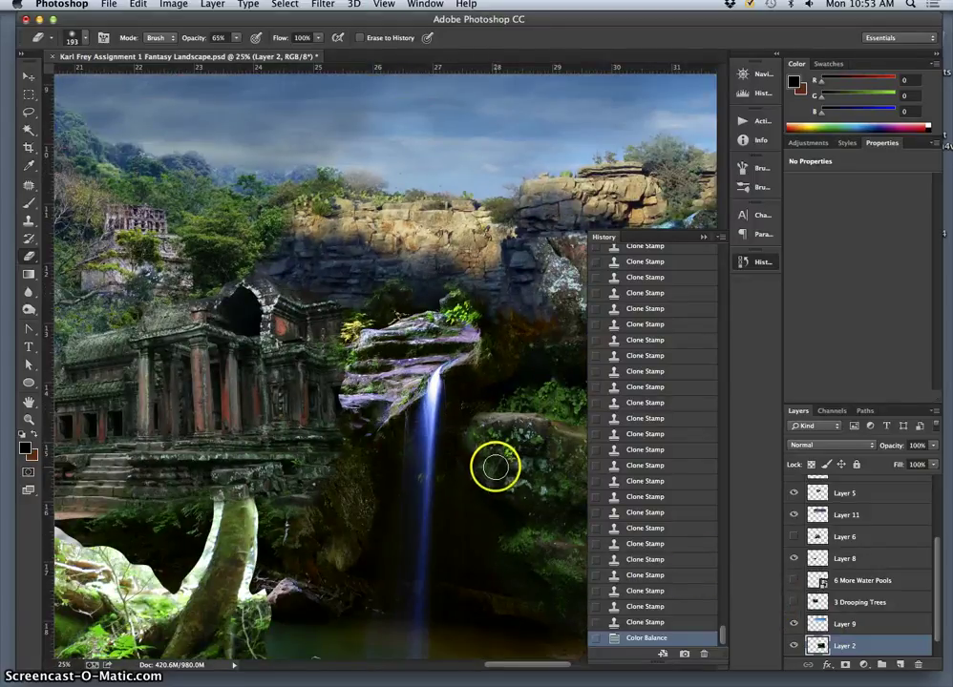
- Bring Layer 2 forward in the layer stack until it sits directly above Layer 4
{"action": "key", "text": "super+bracketright"}
{"action": "key", "text": "super+bracketright"}
{"action": "key", "text": "super+bracketright"}
{"action": "key", "text": "super+bracketright"}
{"action": "key", "text": "super+bracketright"}
{"action": "key", "text": "super+bracketright"}
{"action": "key", "text": "super+bracketright"}
{"action": "key", "text": "super+bracketright"}
{"action": "key", "text": "super+bracketright"}
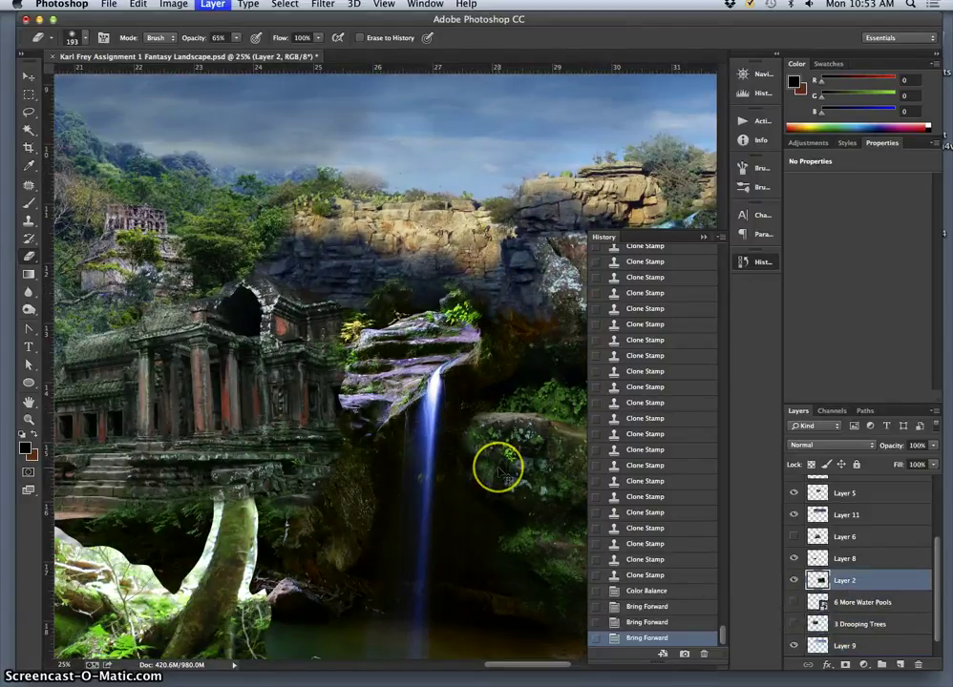
{"action": "key", "text": "super+bracketright"}
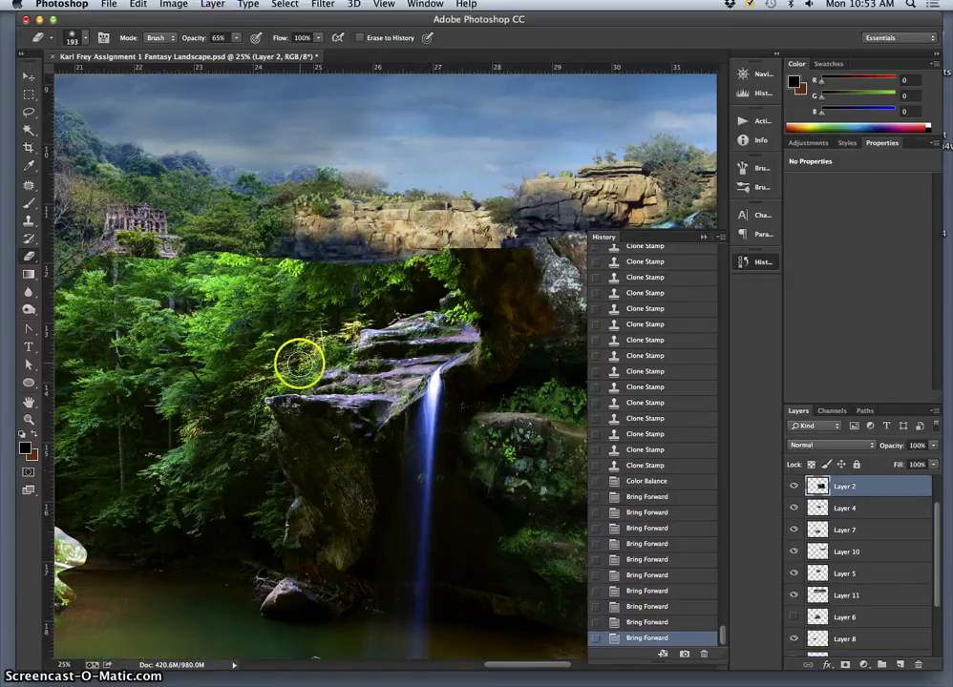
- Try erasing Layer 2's forest over the cliff and temple with a 450 px Eraser at 100% opacity, and undo the erasing
{"action": "key", "text": "super+minus"}
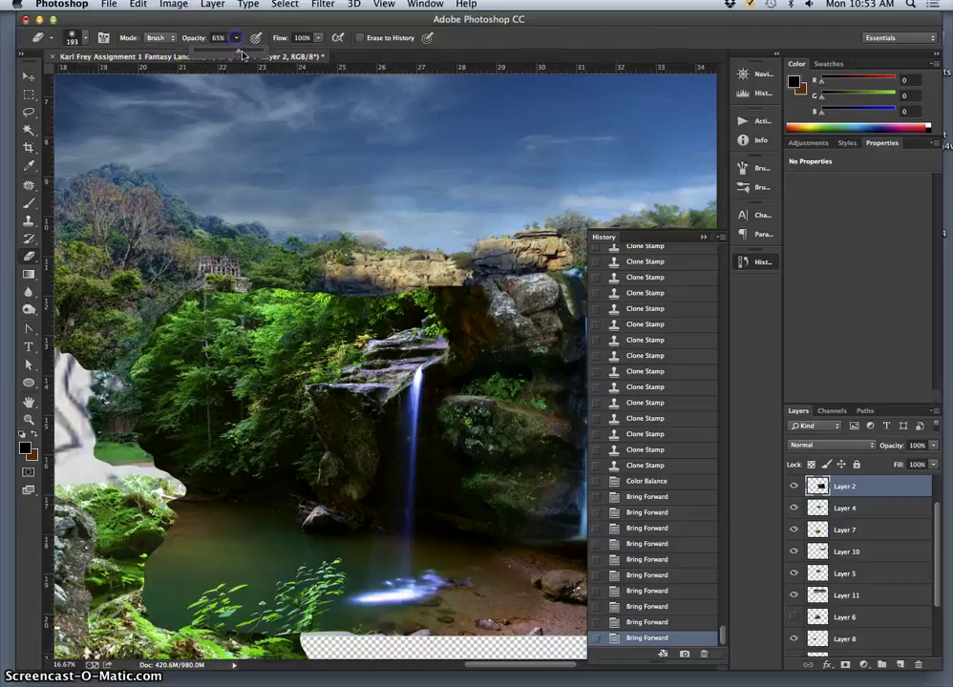
{"action": "left_click", "coordinate": [83, 40]}
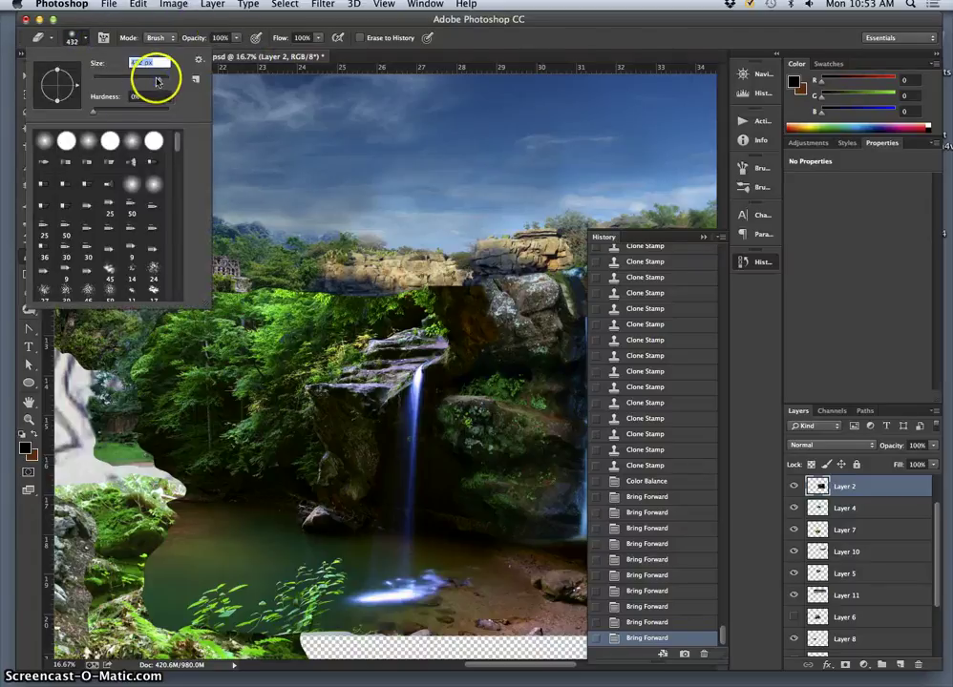
{"action": "left_click", "coordinate": [331, 232]}
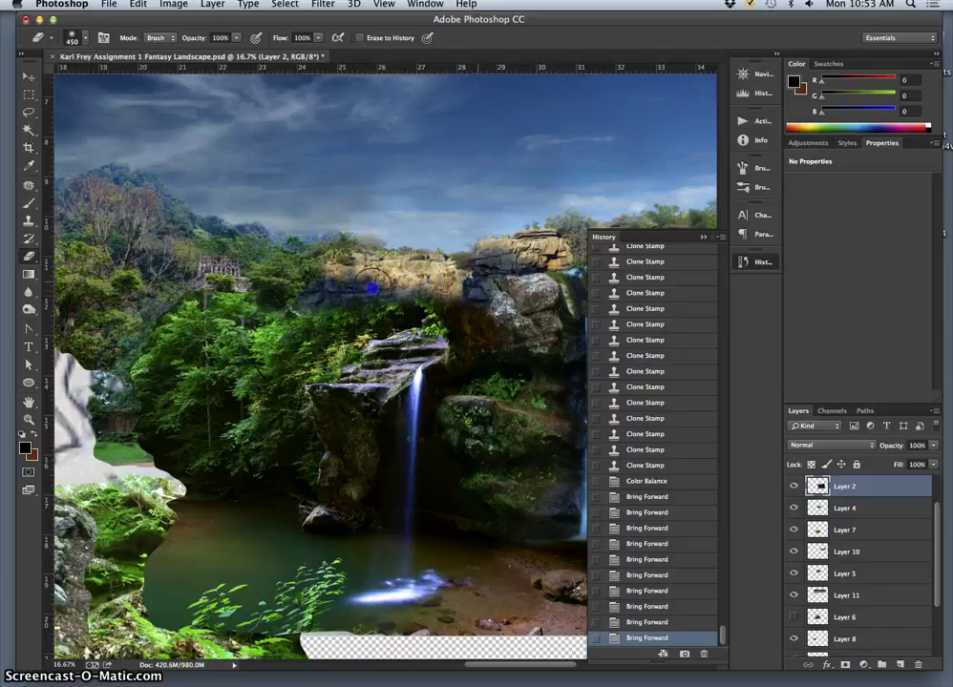
{"action": "mouse_move", "coordinate": [349, 291]}
{"action": "left_mouse_down"}
{"action": "mouse_move", "coordinate": [274, 338]}
{"action": "mouse_move", "coordinate": [291, 314]}
{"action": "mouse_move", "coordinate": [256, 298]}
{"action": "left_mouse_up"}
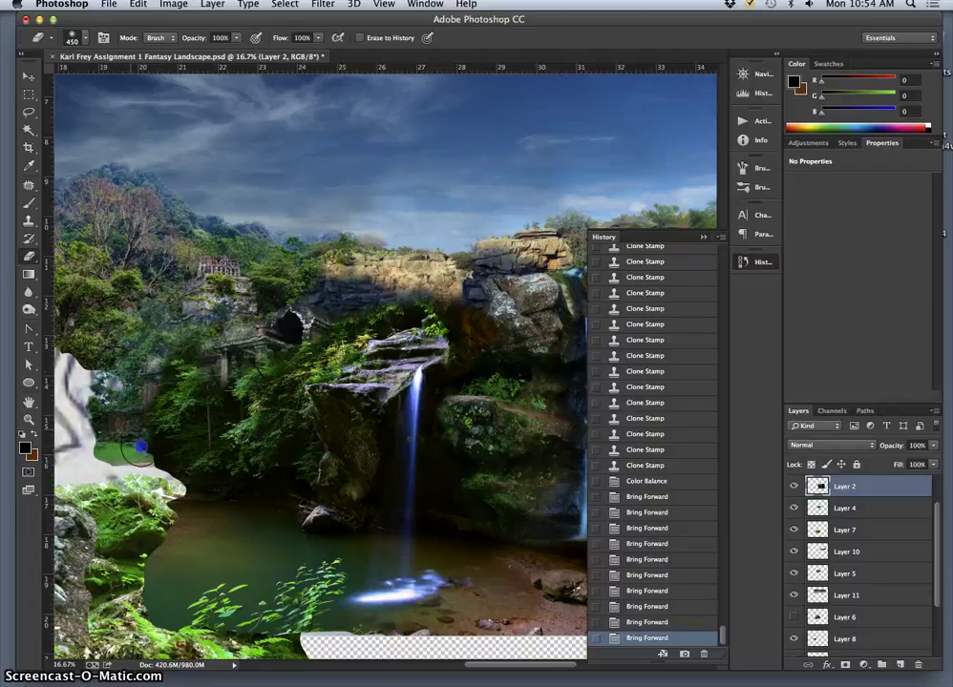
{"action": "mouse_move", "coordinate": [151, 449]}
{"action": "left_mouse_down"}
{"action": "mouse_move", "coordinate": [194, 505]}
{"action": "mouse_move", "coordinate": [221, 497]}
{"action": "mouse_move", "coordinate": [264, 521]}
{"action": "left_mouse_up"}
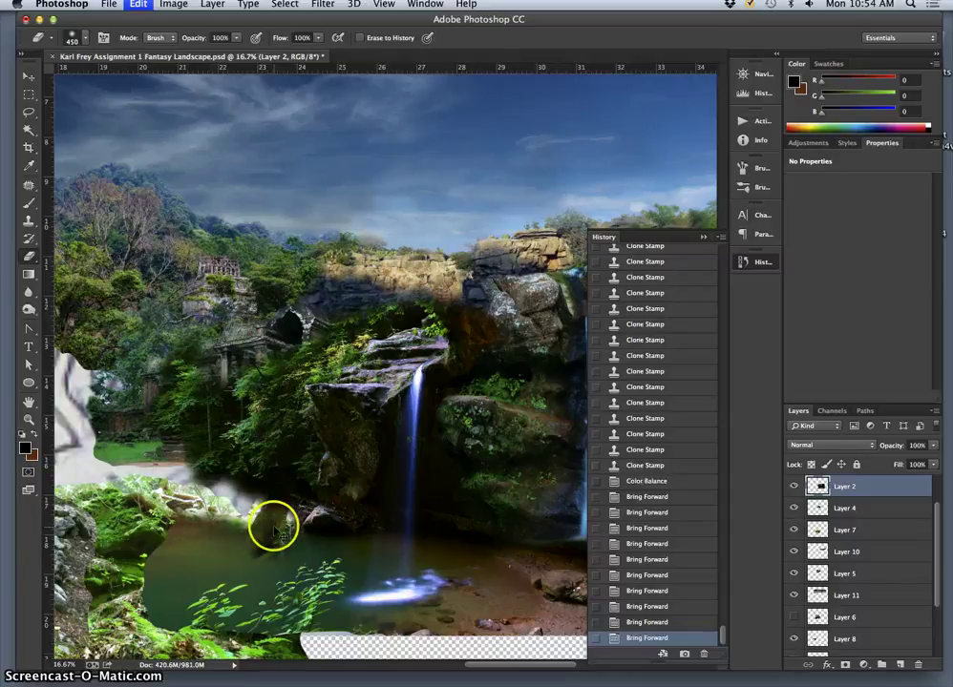
{"action": "key", "text": "super+z"}
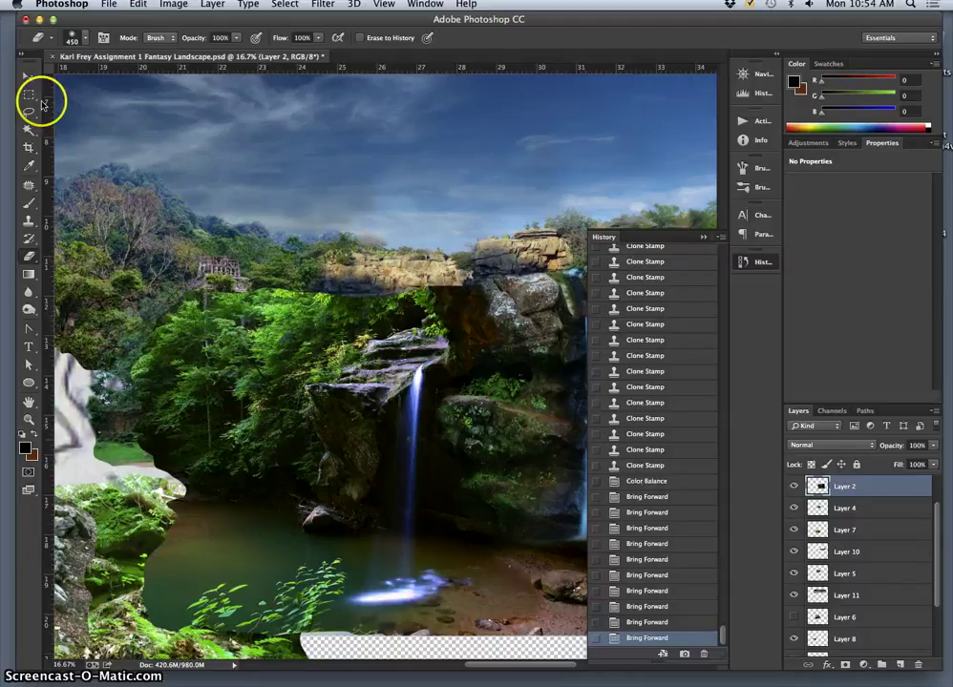
- Hide Layer 7 and make Layer 2, with the forest and waterfall, the active layer
{"action": "left_click", "coordinate": [29, 75]}
{"action": "left_click", "coordinate": [109, 557]}
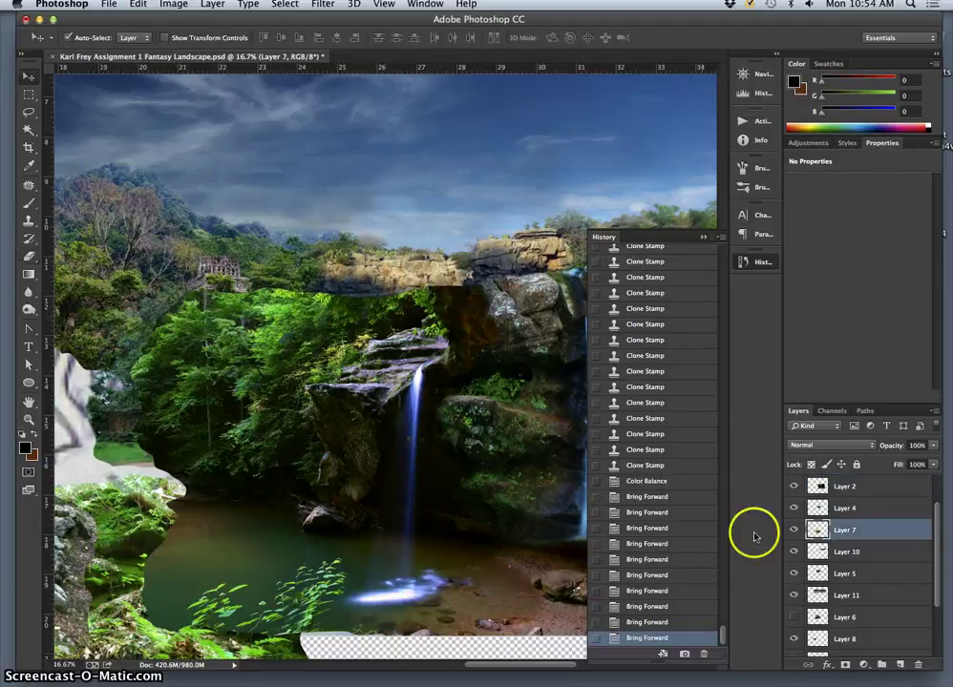
{"action": "left_click", "coordinate": [792, 530]}
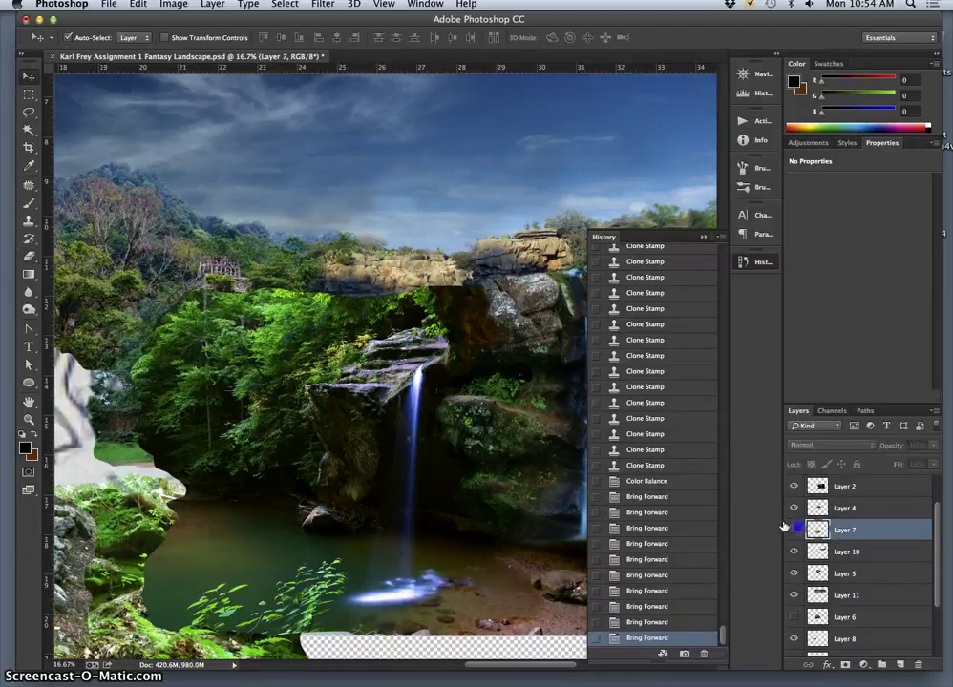
{"action": "left_click", "coordinate": [29, 256]}
{"action": "left_click", "coordinate": [29, 75]}
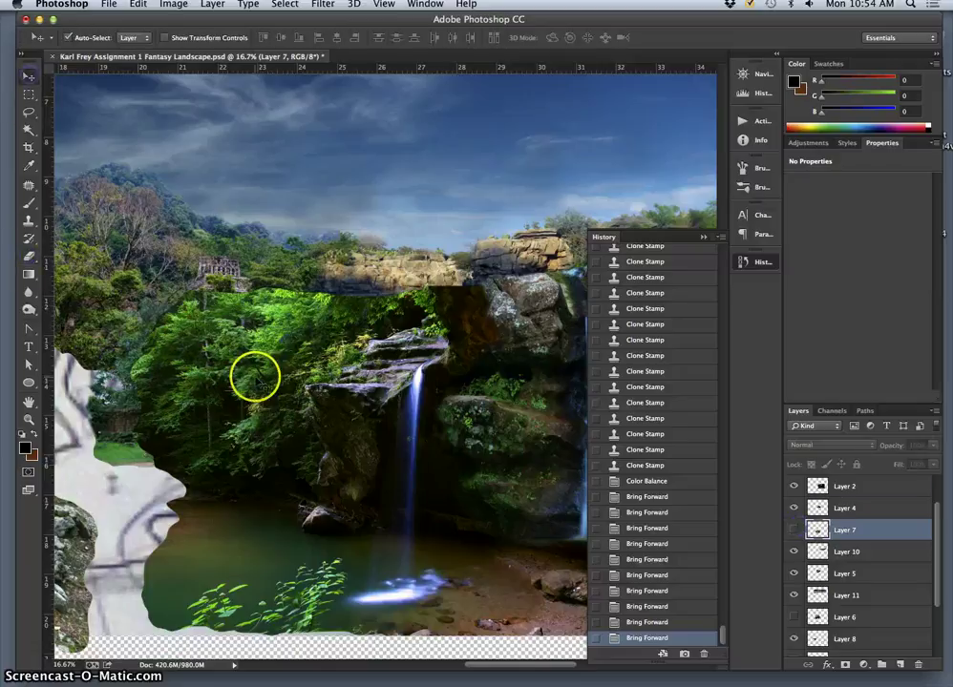
{"action": "left_click", "coordinate": [277, 401]}
{"action": "key", "text": "super+minus"}
{"action": "key", "text": "super+minus"}
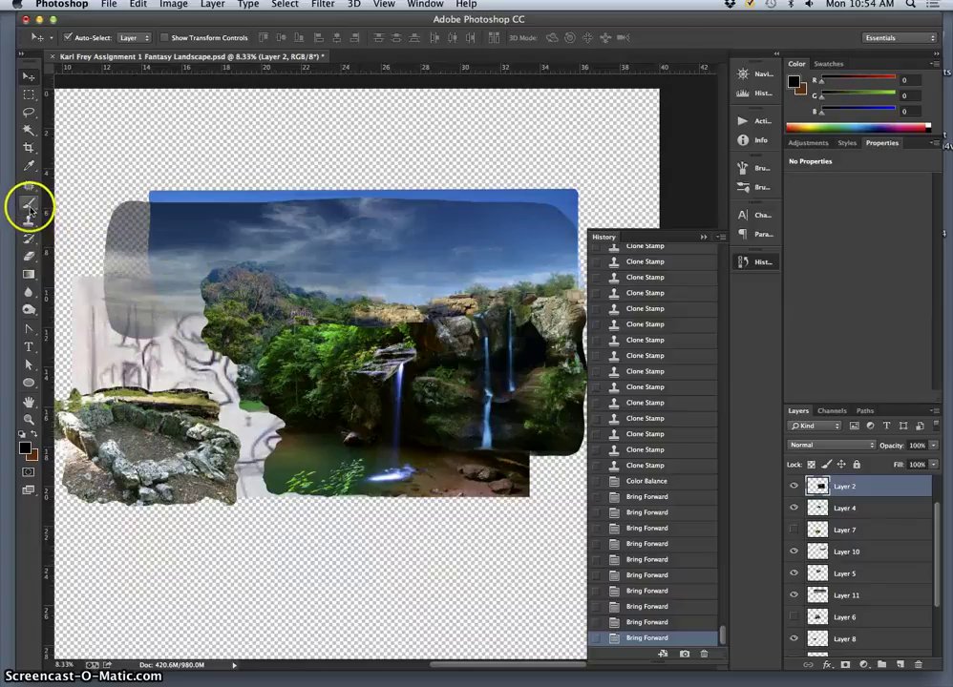
- Try erasing Layer 2's forest in front of the temple with a 450 px Eraser at 100% opacity
{"action": "left_click", "coordinate": [29, 257]}
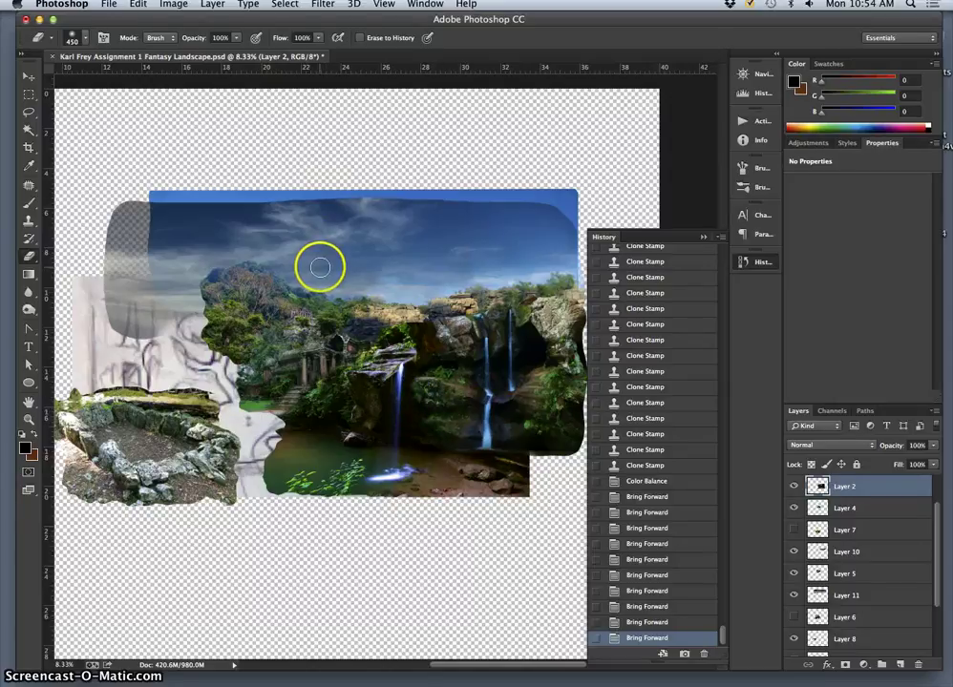
{"action": "left_click", "coordinate": [298, 171]}
- Save the fantasy landscape document
{"action": "scroll", "coordinate": [298, 172], "scroll_direction": "down", "scroll_amount": 2}
{"action": "left_click", "coordinate": [73, 6]}
{"action": "scroll", "coordinate": [237, 174], "scroll_direction": "up", "scroll_amount": 8}
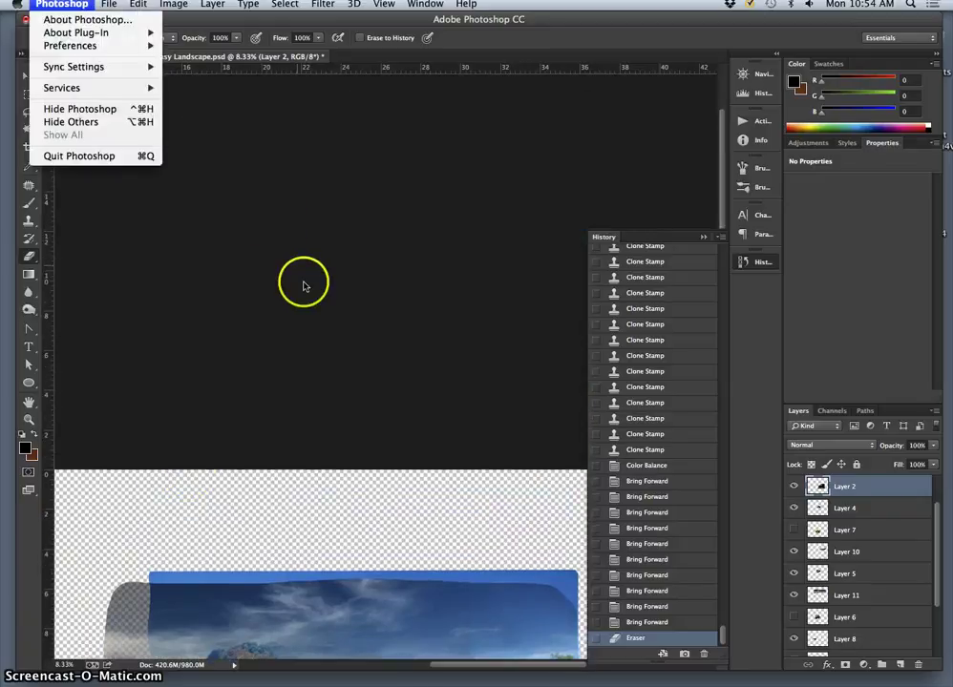
{"action": "mouse_move", "coordinate": [71, 45]}
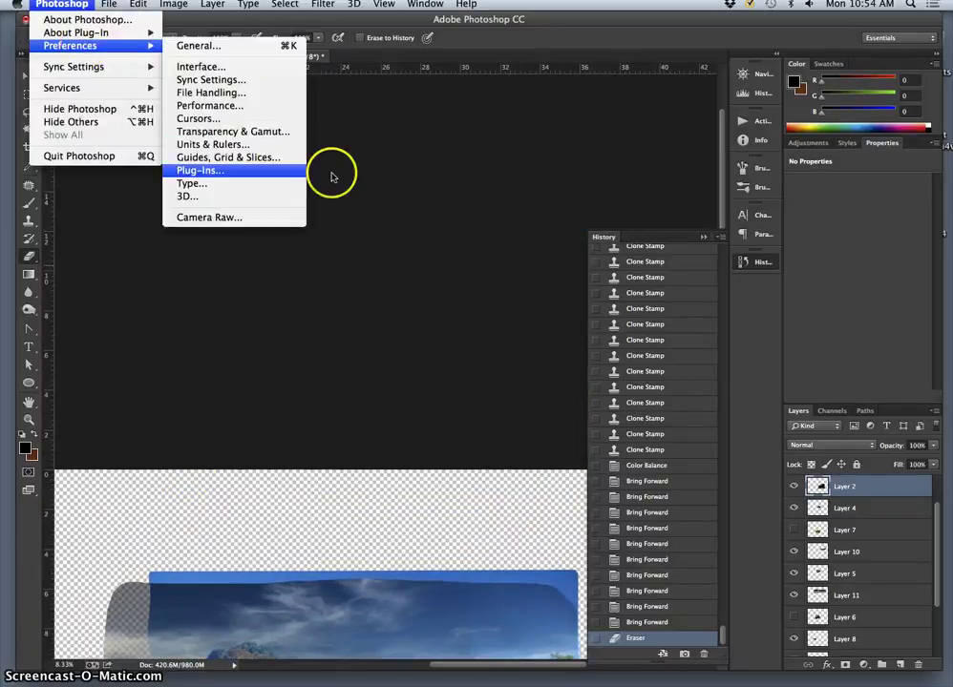
{"action": "left_click", "coordinate": [392, 174]}
{"action": "left_click", "coordinate": [112, 5]}
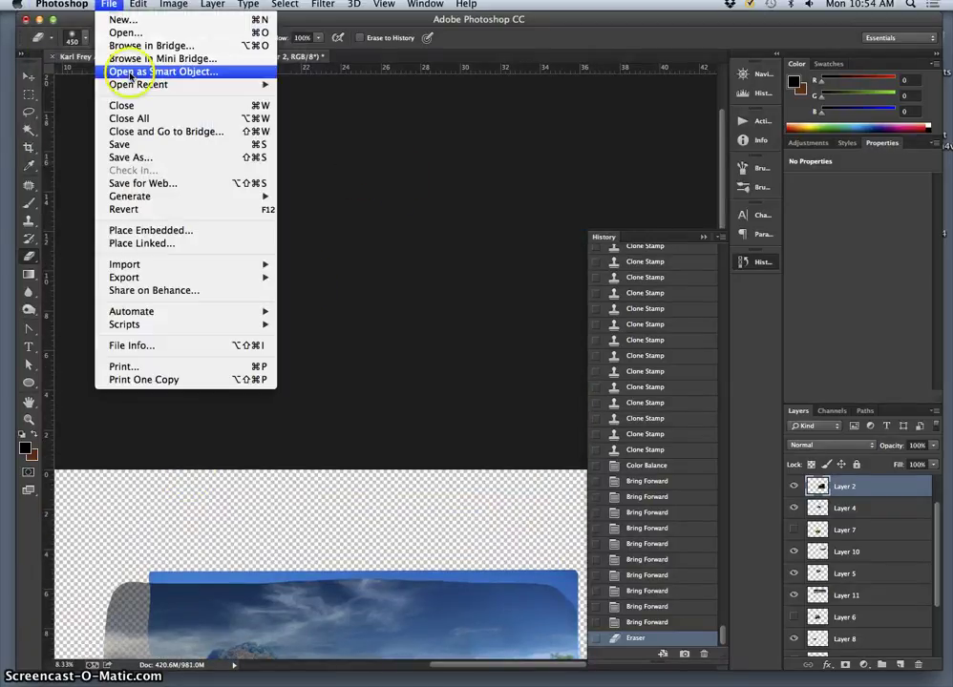
{"action": "left_click", "coordinate": [147, 148]}
{"action": "scroll", "coordinate": [489, 404], "scroll_direction": "down", "scroll_amount": 10}
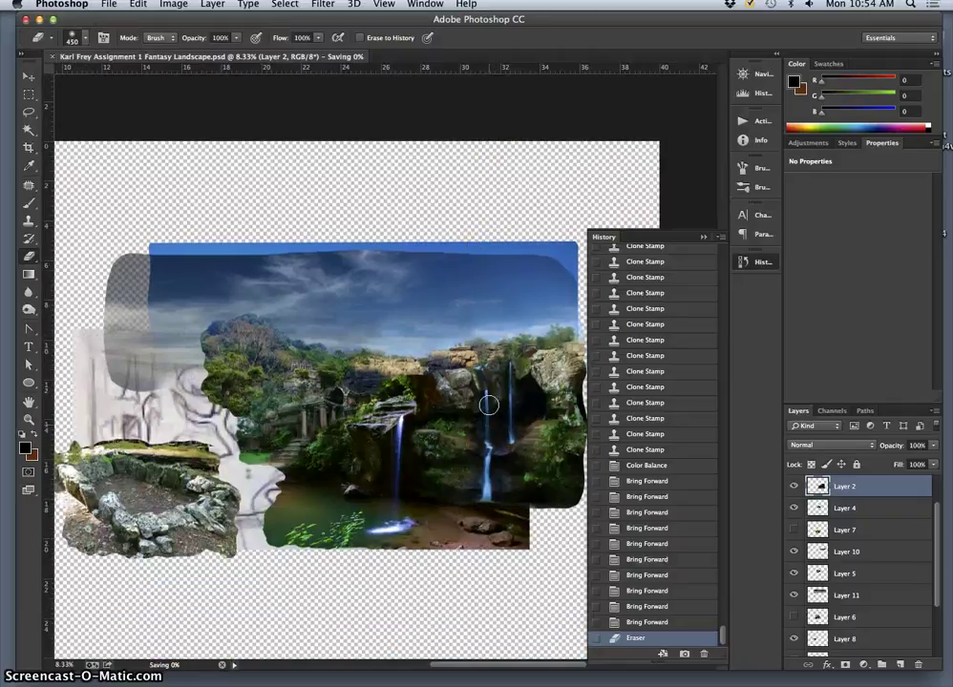
- Try erasing Layer 2's hard upper edge where it meets the cliff above the waterfall, at 100% opacity
{"action": "left_click_drag", "start_coordinate": [488, 406], "coordinate": [411, 399]}
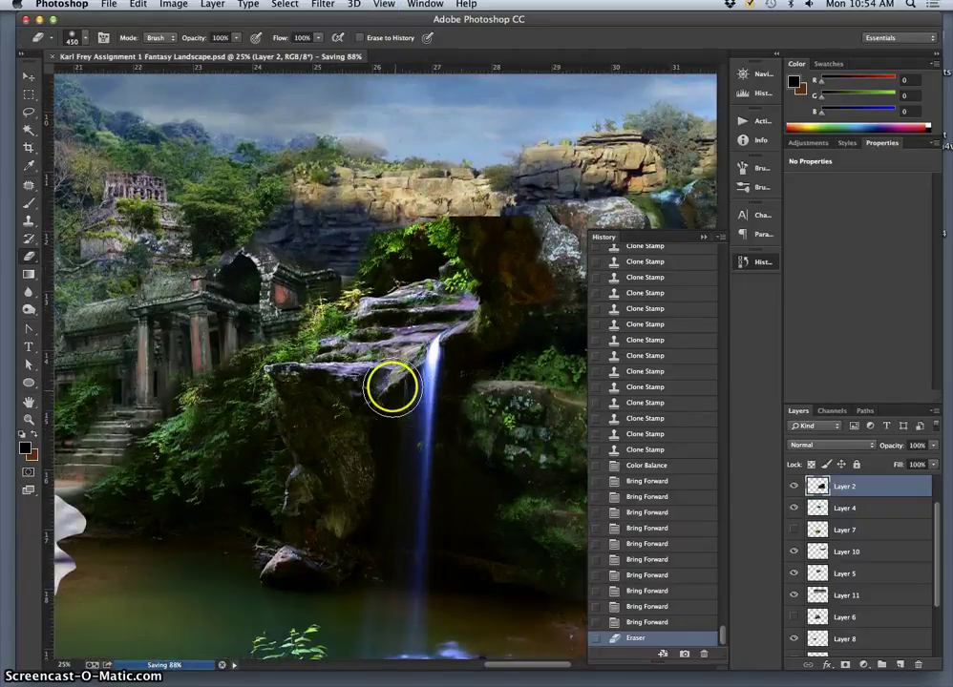
{"action": "left_click", "coordinate": [466, 218]}
{"action": "left_click", "coordinate": [467, 219]}
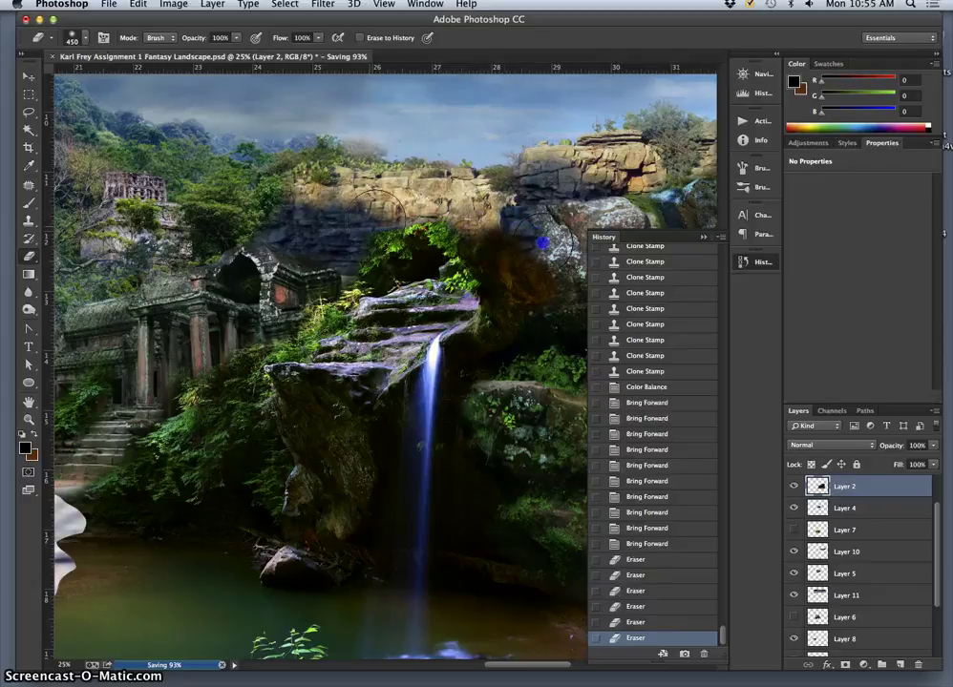
- Lower the Eraser opacity to 66%, try it on the dark rock beside the waterfall ledge, and undo the last stroke
{"action": "left_click", "coordinate": [237, 38]}
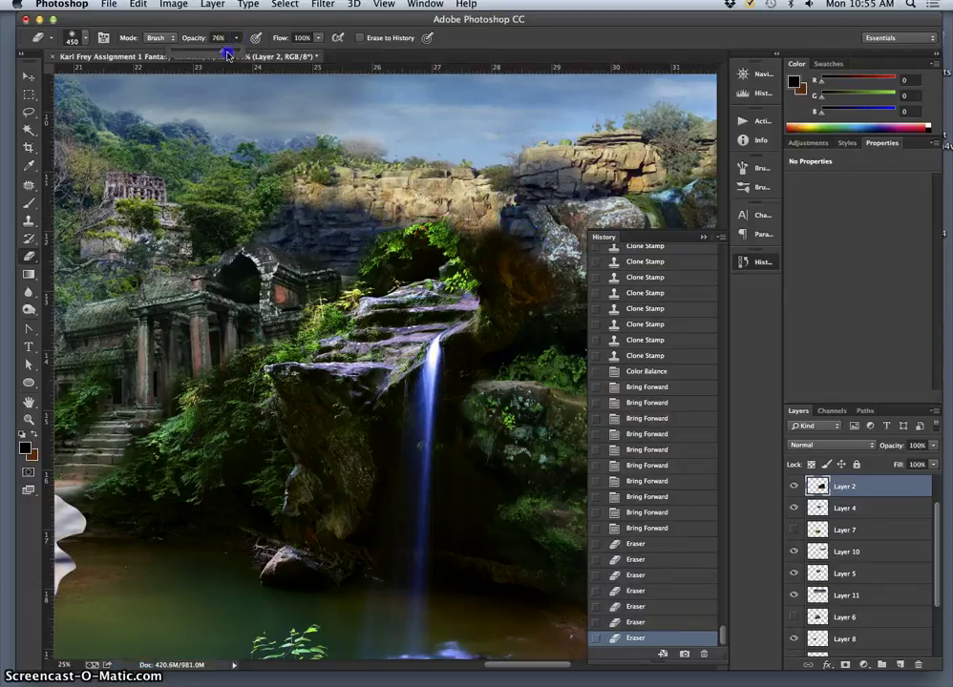
{"action": "mouse_move", "coordinate": [491, 181]}
{"action": "left_mouse_down"}
{"action": "mouse_move", "coordinate": [507, 235]}
{"action": "mouse_move", "coordinate": [557, 277]}
{"action": "left_mouse_up"}
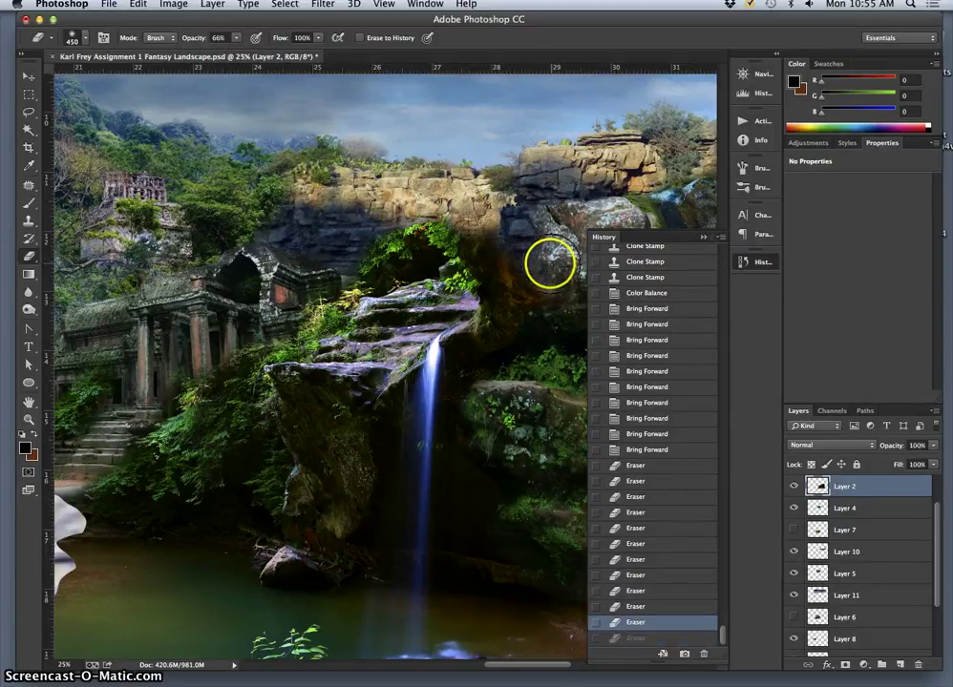
{"action": "key", "text": "cmd+z"}
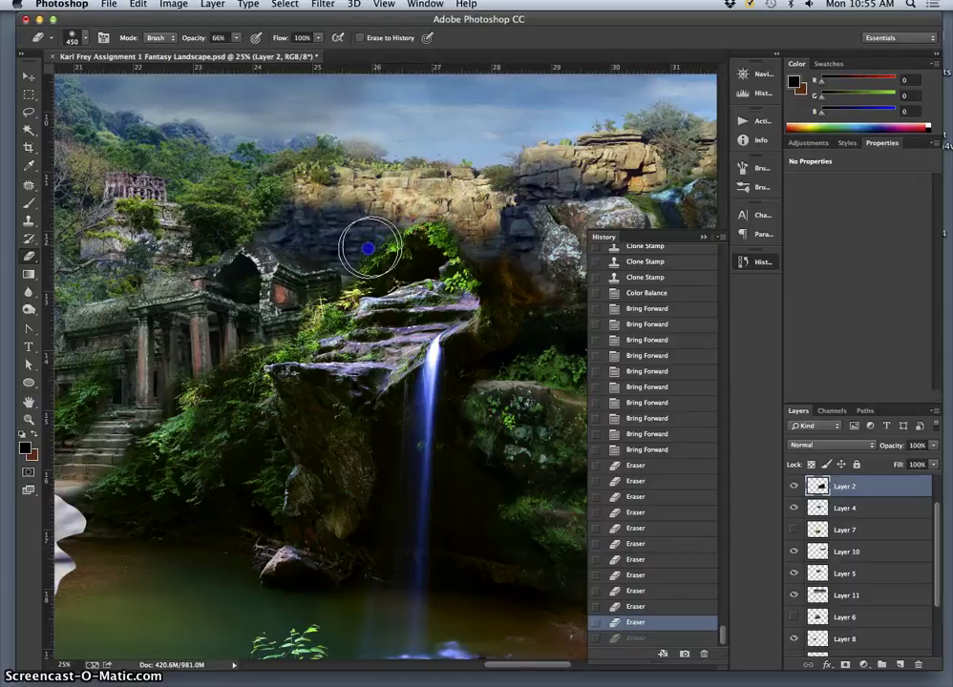
- Try erasing the foliage between the temple's arch and the waterfall ledge on Layer 2 at 66% opacity
{"action": "left_click_drag", "start_coordinate": [366, 249], "coordinate": [353, 269]}
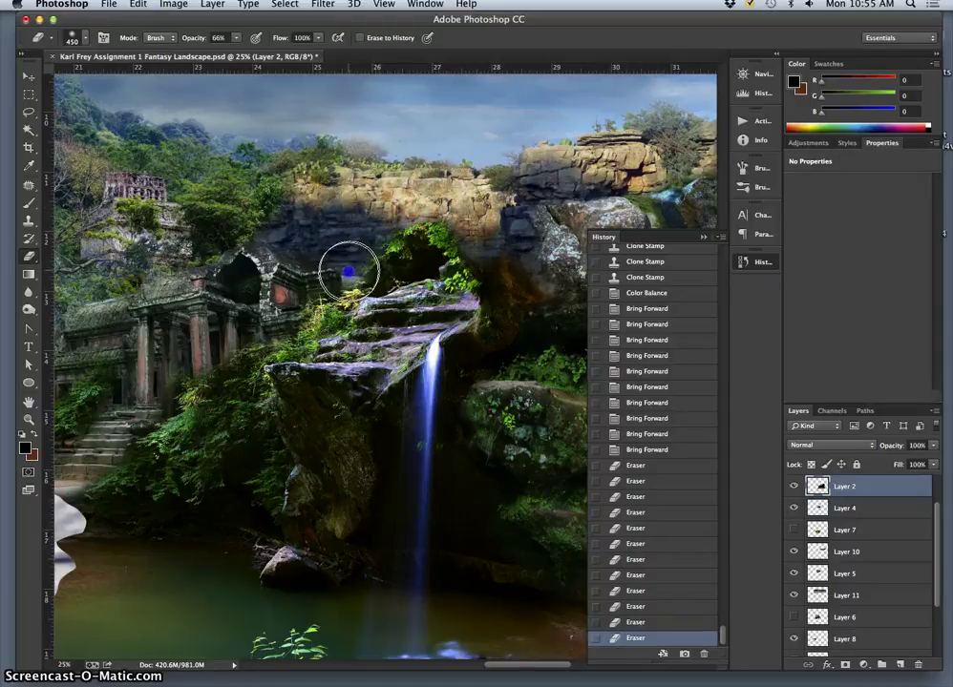
{"action": "left_click", "coordinate": [350, 272]}
{"action": "left_click", "coordinate": [354, 265]}
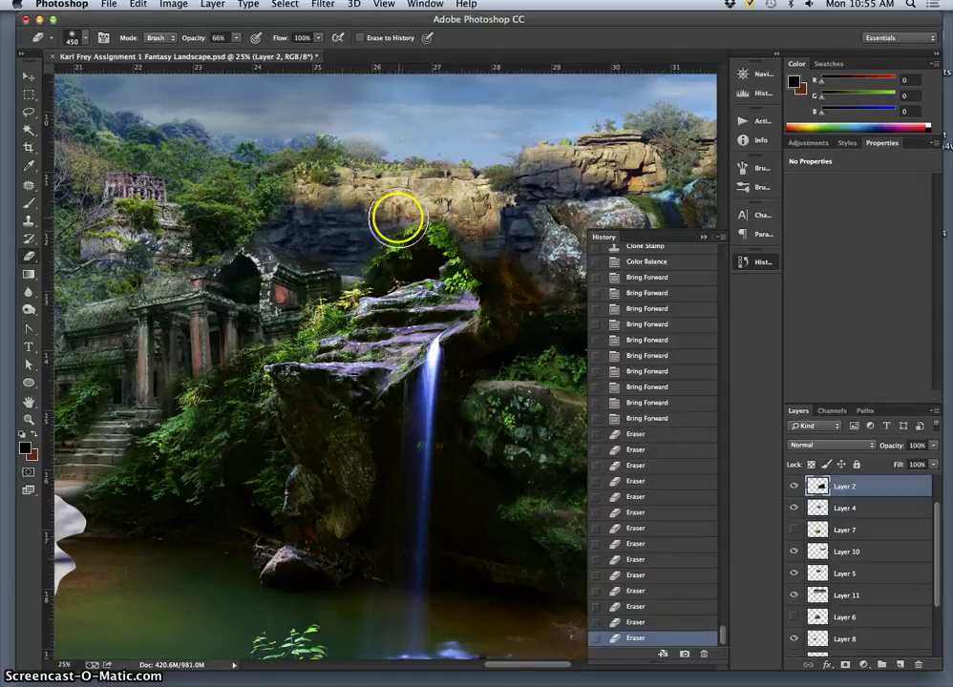
{"action": "key", "text": "ctrl+z"}
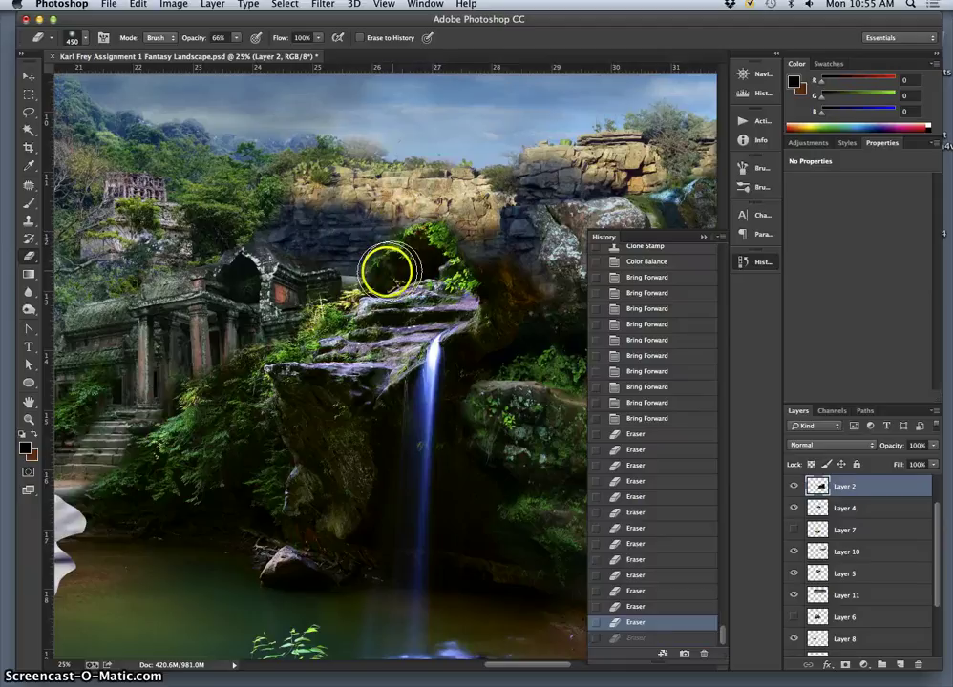
{"action": "mouse_move", "coordinate": [319, 261]}
{"action": "left_mouse_down"}
{"action": "mouse_move", "coordinate": [247, 265]}
{"action": "mouse_move", "coordinate": [253, 329]}
{"action": "left_mouse_up"}
- Step back through the history to the last Bring Forward state, removing all of Layer 2's eraser strokes
{"action": "key", "text": "super+alt+z"}
{"action": "key", "text": "super+alt+z"}
{"action": "key", "text": "super+alt+z"}
{"action": "key", "text": "super+alt+z"}
{"action": "key", "text": "super+alt+z"}
{"action": "key", "text": "super+alt+z"}
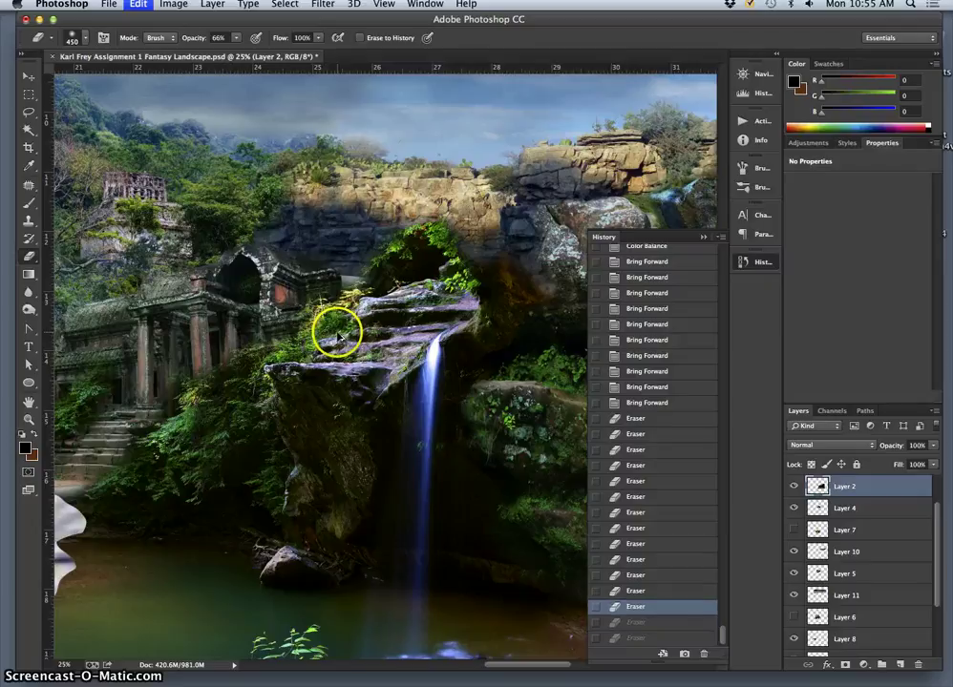
{"action": "key", "text": "super+alt+z"}
{"action": "key", "text": "super+alt+z"}
{"action": "key", "text": "super+alt+z"}
{"action": "key", "text": "super+alt+z"}
{"action": "key", "text": "super+alt+z"}
{"action": "key", "text": "super+alt+z"}
{"action": "key", "text": "super+alt+z"}
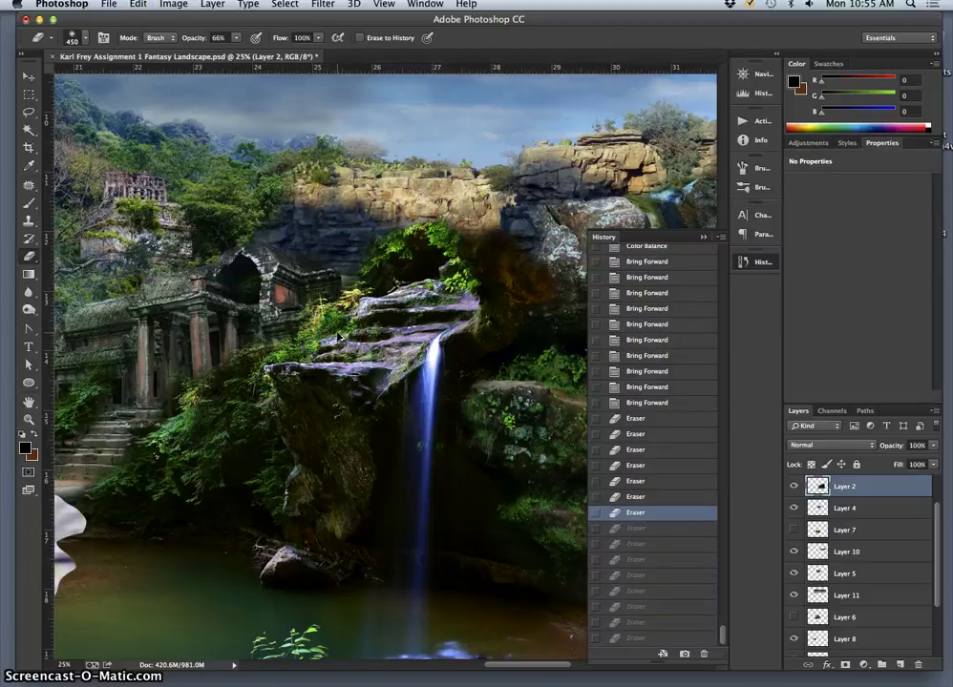
{"action": "key", "text": "super+alt+z"}
{"action": "key", "text": "super+alt+z"}
{"action": "key", "text": "super+alt+z"}
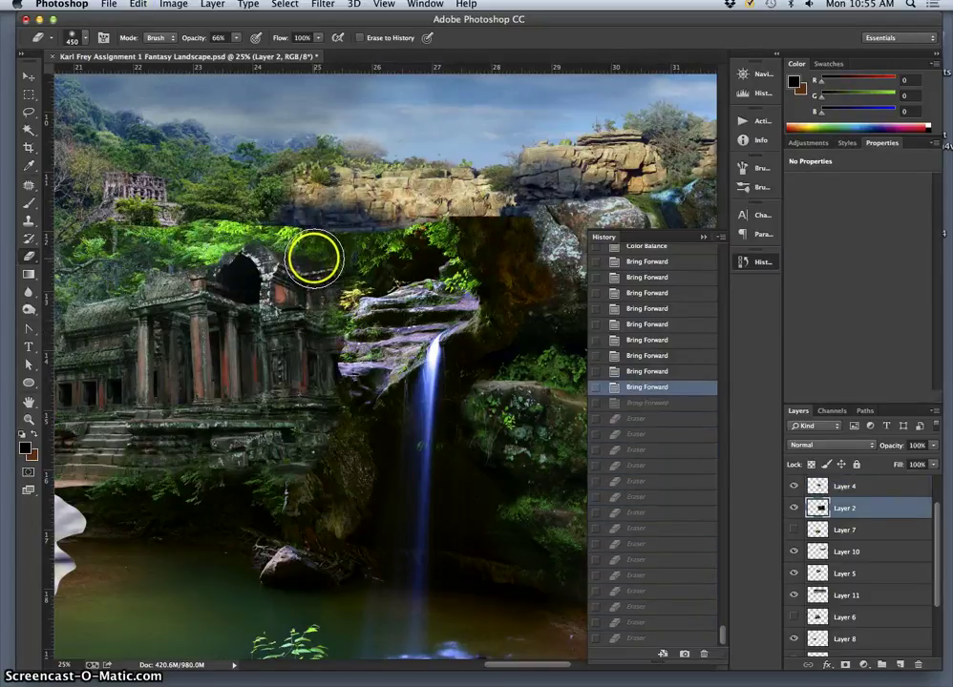
{"action": "left_click", "coordinate": [659, 418]}
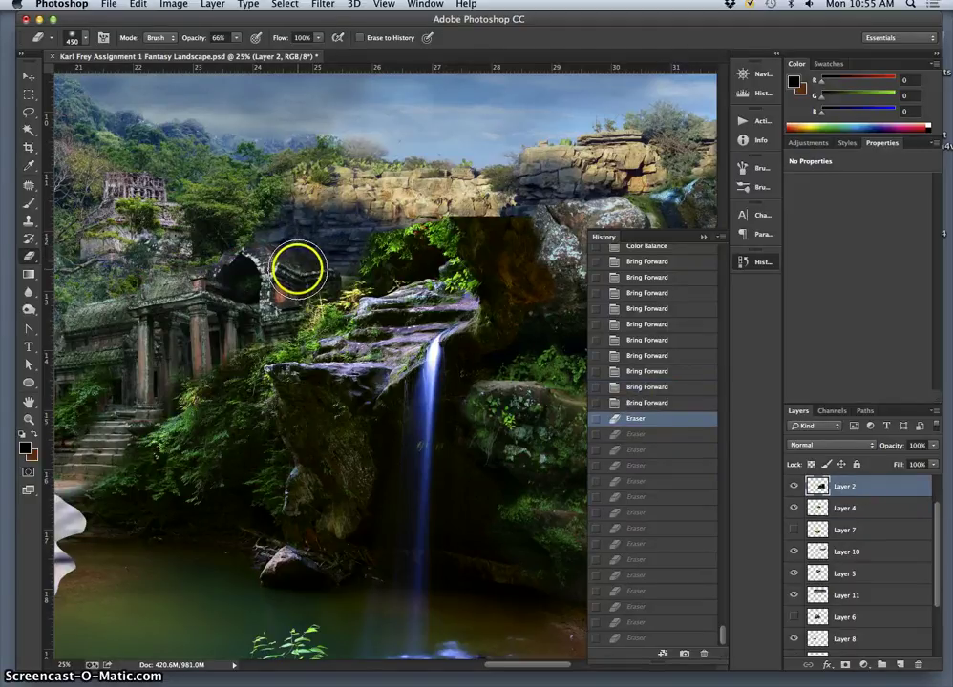
{"action": "left_click", "coordinate": [663, 403]}
- Soften Layer 2's upper edge against the cliff base and grey boulder with the 450 px Eraser at 66% opacity
{"action": "mouse_move", "coordinate": [316, 243]}
{"action": "left_mouse_down"}
{"action": "mouse_move", "coordinate": [298, 241]}
{"action": "mouse_move", "coordinate": [350, 218]}
{"action": "left_mouse_up"}
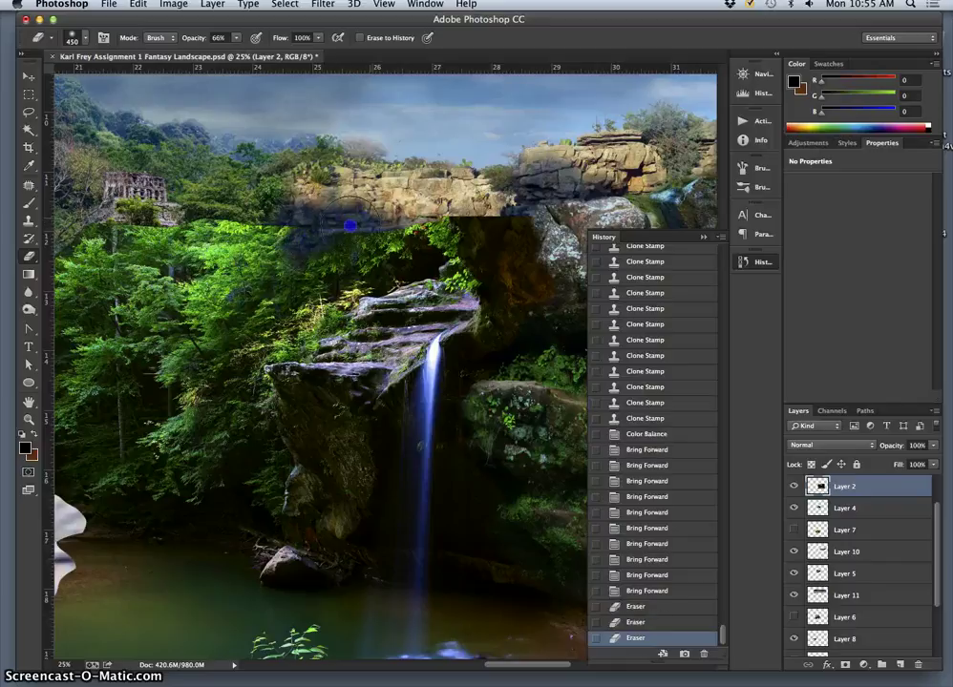
{"action": "mouse_move", "coordinate": [445, 206]}
{"action": "left_mouse_down"}
{"action": "mouse_move", "coordinate": [477, 213]}
{"action": "mouse_move", "coordinate": [525, 222]}
{"action": "left_mouse_up"}
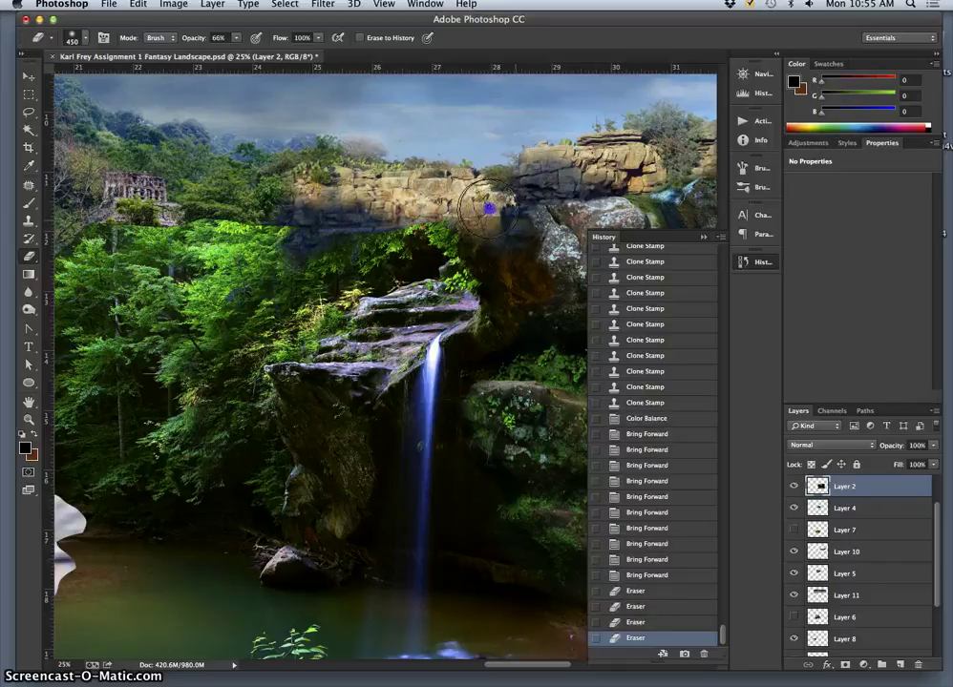
{"action": "left_click", "coordinate": [485, 209]}
{"action": "left_click", "coordinate": [478, 219]}
{"action": "left_click", "coordinate": [495, 212]}
{"action": "left_click", "coordinate": [555, 232]}
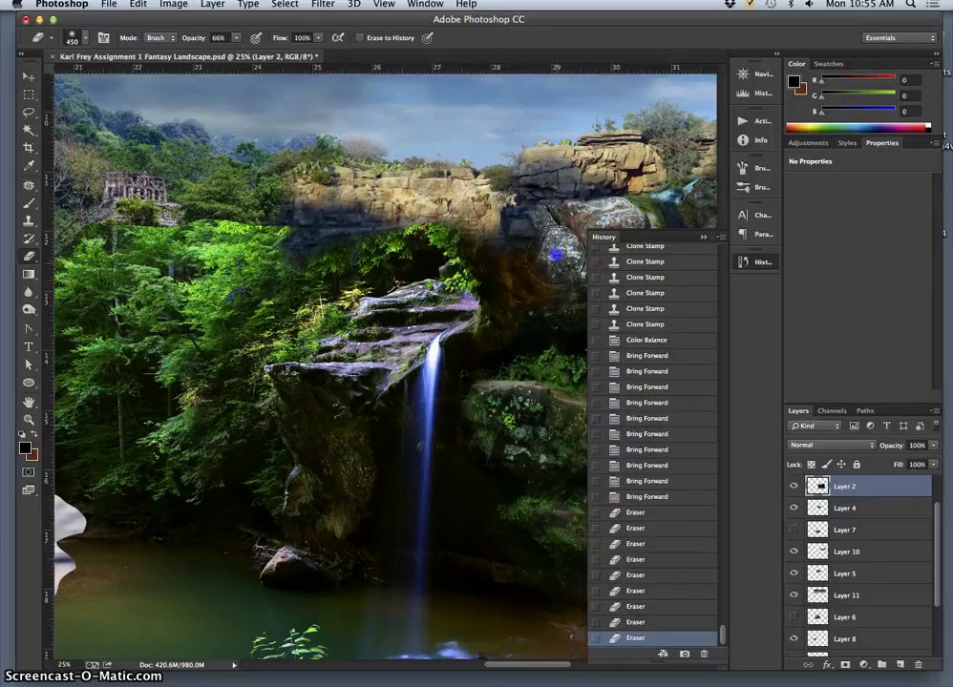
{"action": "left_click", "coordinate": [468, 217]}
{"action": "left_click", "coordinate": [448, 218]}
{"action": "left_click", "coordinate": [425, 216]}
{"action": "left_click", "coordinate": [407, 220]}
- Erase Layer 2's forest over the temple's walls, stairs, columns and arch at 66% opacity to reveal the building
{"action": "mouse_move", "coordinate": [372, 230]}
{"action": "left_mouse_down"}
{"action": "mouse_move", "coordinate": [275, 244]}
{"action": "mouse_move", "coordinate": [252, 215]}
{"action": "mouse_move", "coordinate": [222, 238]}
{"action": "mouse_move", "coordinate": [213, 224]}
{"action": "mouse_move", "coordinate": [242, 219]}
{"action": "mouse_move", "coordinate": [218, 235]}
{"action": "mouse_move", "coordinate": [164, 218]}
{"action": "mouse_move", "coordinate": [104, 242]}
{"action": "mouse_move", "coordinate": [82, 258]}
{"action": "mouse_move", "coordinate": [193, 232]}
{"action": "mouse_move", "coordinate": [155, 297]}
{"action": "mouse_move", "coordinate": [182, 270]}
{"action": "mouse_move", "coordinate": [153, 319]}
{"action": "mouse_move", "coordinate": [152, 345]}
{"action": "mouse_move", "coordinate": [167, 313]}
{"action": "mouse_move", "coordinate": [169, 326]}
{"action": "mouse_move", "coordinate": [115, 376]}
{"action": "mouse_move", "coordinate": [127, 334]}
{"action": "mouse_move", "coordinate": [125, 289]}
{"action": "mouse_move", "coordinate": [105, 247]}
{"action": "mouse_move", "coordinate": [120, 395]}
{"action": "mouse_move", "coordinate": [136, 386]}
{"action": "mouse_move", "coordinate": [139, 408]}
{"action": "mouse_move", "coordinate": [112, 443]}
{"action": "mouse_move", "coordinate": [133, 410]}
{"action": "mouse_move", "coordinate": [115, 419]}
{"action": "mouse_move", "coordinate": [128, 402]}
{"action": "mouse_move", "coordinate": [110, 446]}
{"action": "mouse_move", "coordinate": [132, 356]}
{"action": "mouse_move", "coordinate": [115, 302]}
{"action": "mouse_move", "coordinate": [134, 293]}
{"action": "mouse_move", "coordinate": [125, 276]}
{"action": "mouse_move", "coordinate": [149, 275]}
{"action": "mouse_move", "coordinate": [138, 301]}
{"action": "mouse_move", "coordinate": [154, 296]}
{"action": "mouse_move", "coordinate": [135, 365]}
{"action": "mouse_move", "coordinate": [115, 379]}
{"action": "mouse_move", "coordinate": [102, 346]}
{"action": "left_mouse_up"}
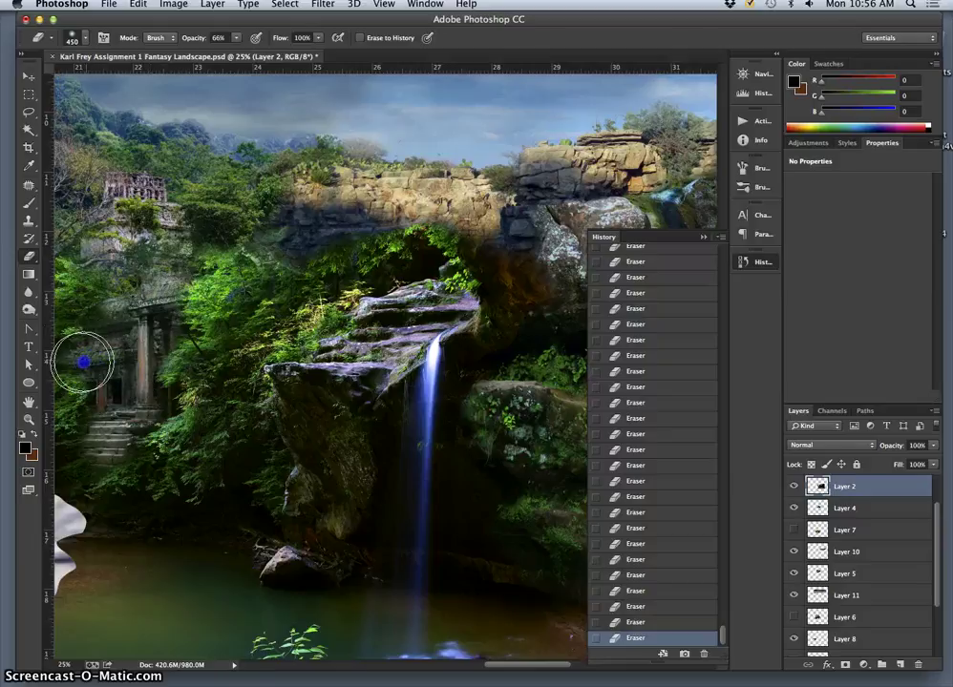
{"action": "mouse_move", "coordinate": [126, 373]}
{"action": "left_mouse_down"}
{"action": "mouse_move", "coordinate": [188, 377]}
{"action": "mouse_move", "coordinate": [228, 397]}
{"action": "mouse_move", "coordinate": [238, 383]}
{"action": "mouse_move", "coordinate": [269, 409]}
{"action": "mouse_move", "coordinate": [211, 473]}
{"action": "mouse_move", "coordinate": [168, 492]}
{"action": "mouse_move", "coordinate": [123, 474]}
{"action": "mouse_move", "coordinate": [176, 469]}
{"action": "mouse_move", "coordinate": [124, 451]}
{"action": "mouse_move", "coordinate": [142, 424]}
{"action": "mouse_move", "coordinate": [129, 421]}
{"action": "mouse_move", "coordinate": [122, 371]}
{"action": "mouse_move", "coordinate": [130, 354]}
{"action": "mouse_move", "coordinate": [133, 401]}
{"action": "mouse_move", "coordinate": [129, 358]}
{"action": "mouse_move", "coordinate": [165, 281]}
{"action": "mouse_move", "coordinate": [191, 260]}
{"action": "mouse_move", "coordinate": [196, 266]}
{"action": "mouse_move", "coordinate": [180, 269]}
{"action": "mouse_move", "coordinate": [201, 251]}
{"action": "mouse_move", "coordinate": [312, 335]}
{"action": "mouse_move", "coordinate": [226, 387]}
{"action": "mouse_move", "coordinate": [193, 389]}
{"action": "mouse_move", "coordinate": [195, 421]}
{"action": "mouse_move", "coordinate": [161, 436]}
{"action": "mouse_move", "coordinate": [139, 430]}
{"action": "mouse_move", "coordinate": [119, 386]}
{"action": "mouse_move", "coordinate": [130, 371]}
{"action": "mouse_move", "coordinate": [256, 304]}
{"action": "mouse_move", "coordinate": [223, 332]}
{"action": "mouse_move", "coordinate": [244, 328]}
{"action": "mouse_move", "coordinate": [255, 322]}
{"action": "mouse_move", "coordinate": [138, 359]}
{"action": "mouse_move", "coordinate": [219, 347]}
{"action": "mouse_move", "coordinate": [126, 372]}
{"action": "mouse_move", "coordinate": [173, 384]}
{"action": "left_mouse_up"}
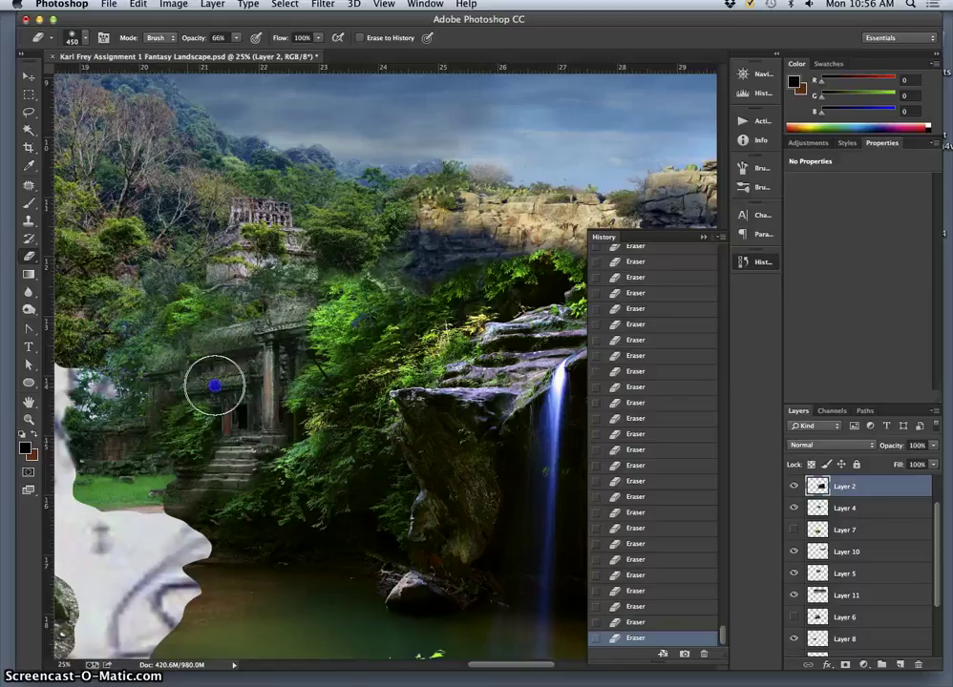
{"action": "mouse_move", "coordinate": [192, 391]}
{"action": "left_mouse_down"}
{"action": "mouse_move", "coordinate": [141, 406]}
{"action": "mouse_move", "coordinate": [158, 387]}
{"action": "mouse_move", "coordinate": [220, 390]}
{"action": "mouse_move", "coordinate": [233, 425]}
{"action": "mouse_move", "coordinate": [227, 452]}
{"action": "mouse_move", "coordinate": [188, 428]}
{"action": "left_mouse_up"}
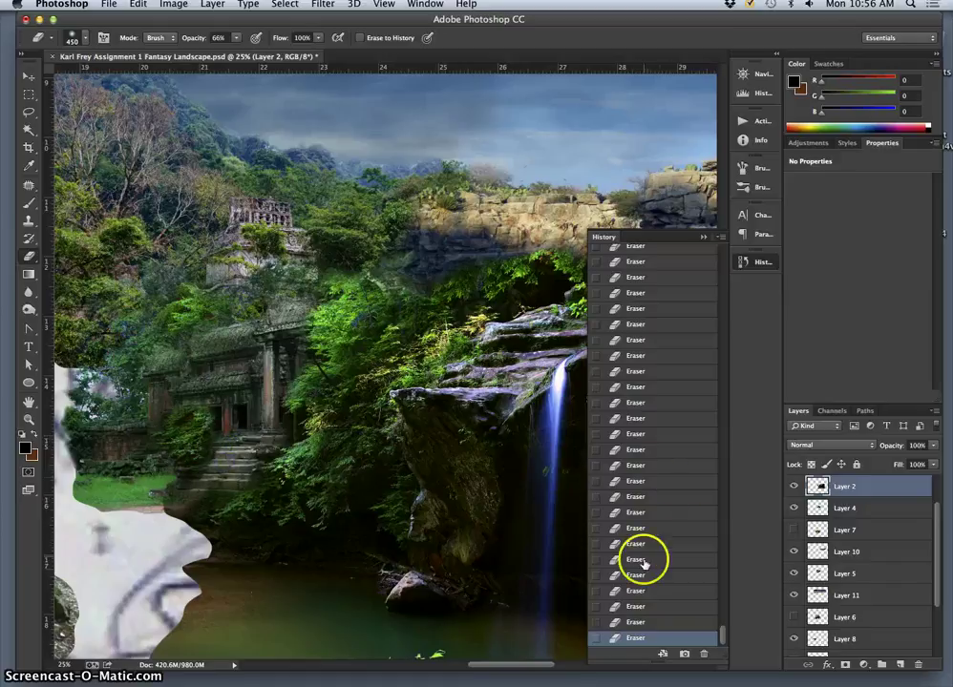
{"action": "mouse_move", "coordinate": [168, 509]}
{"action": "left_mouse_down"}
{"action": "mouse_move", "coordinate": [198, 496]}
{"action": "mouse_move", "coordinate": [159, 501]}
{"action": "mouse_move", "coordinate": [85, 453]}
{"action": "mouse_move", "coordinate": [82, 435]}
{"action": "left_mouse_up"}
{"action": "mouse_move", "coordinate": [406, 247]}
{"action": "left_mouse_down"}
{"action": "mouse_move", "coordinate": [433, 283]}
{"action": "mouse_move", "coordinate": [446, 258]}
{"action": "mouse_move", "coordinate": [329, 298]}
{"action": "mouse_move", "coordinate": [311, 312]}
{"action": "mouse_move", "coordinate": [311, 330]}
{"action": "mouse_move", "coordinate": [336, 309]}
{"action": "mouse_move", "coordinate": [355, 329]}
{"action": "mouse_move", "coordinate": [332, 361]}
{"action": "mouse_move", "coordinate": [310, 368]}
{"action": "left_mouse_up"}
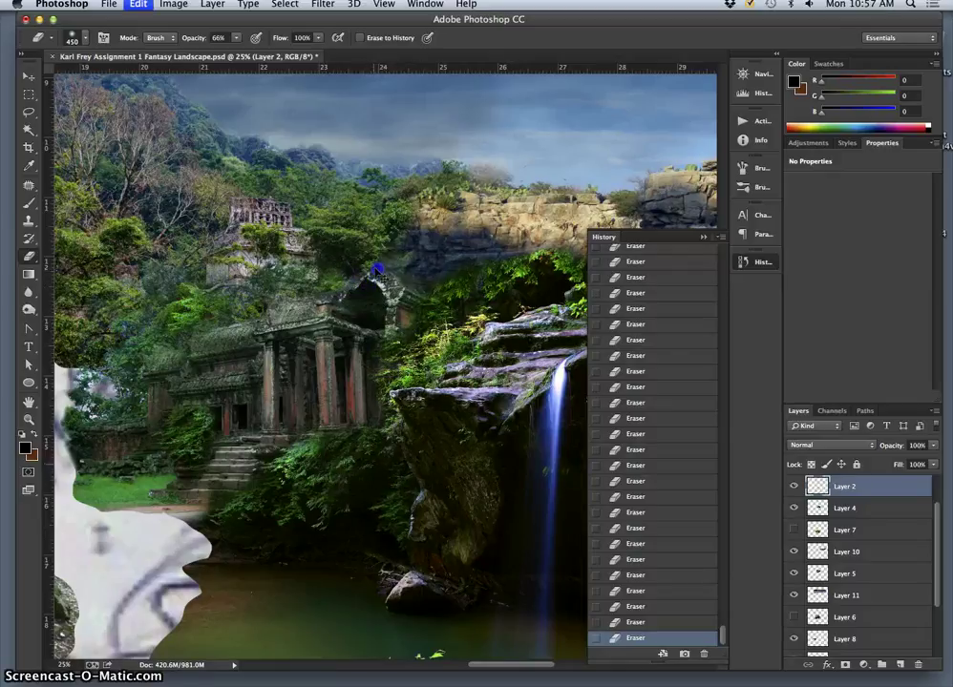
- Undo the most recent run of eraser strokes around the temple's arch
{"action": "key", "text": "super+z"}
{"action": "key", "text": "ctrl+alt+z"}
{"action": "key", "text": "ctrl+alt+z"}
{"action": "key", "text": "ctrl+alt+z"}
{"action": "key", "text": "ctrl+alt+z"}
{"action": "key", "text": "ctrl+alt+z"}
{"action": "key", "text": "ctrl+alt+z"}
{"action": "key", "text": "ctrl+alt+z"}
{"action": "key", "text": "ctrl+alt+z"}
{"action": "key", "text": "ctrl+alt+z"}
{"action": "key", "text": "ctrl+alt+z"}
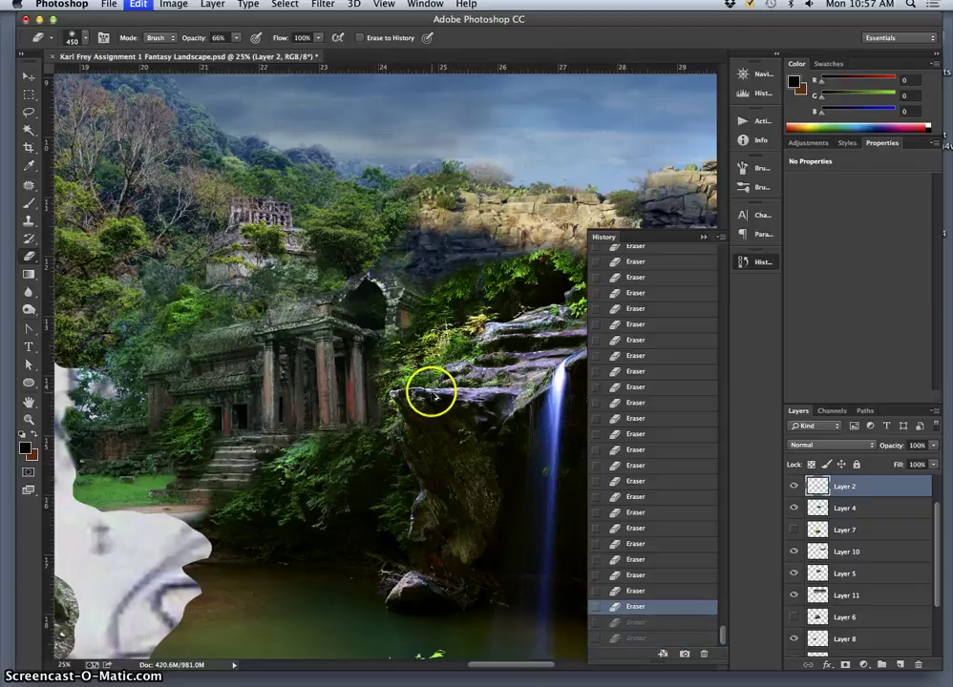
{"action": "key", "text": "ctrl+alt+z"}
{"action": "key", "text": "ctrl+alt+z"}
{"action": "key", "text": "ctrl+alt+z"}
{"action": "key", "text": "ctrl+alt+z"}
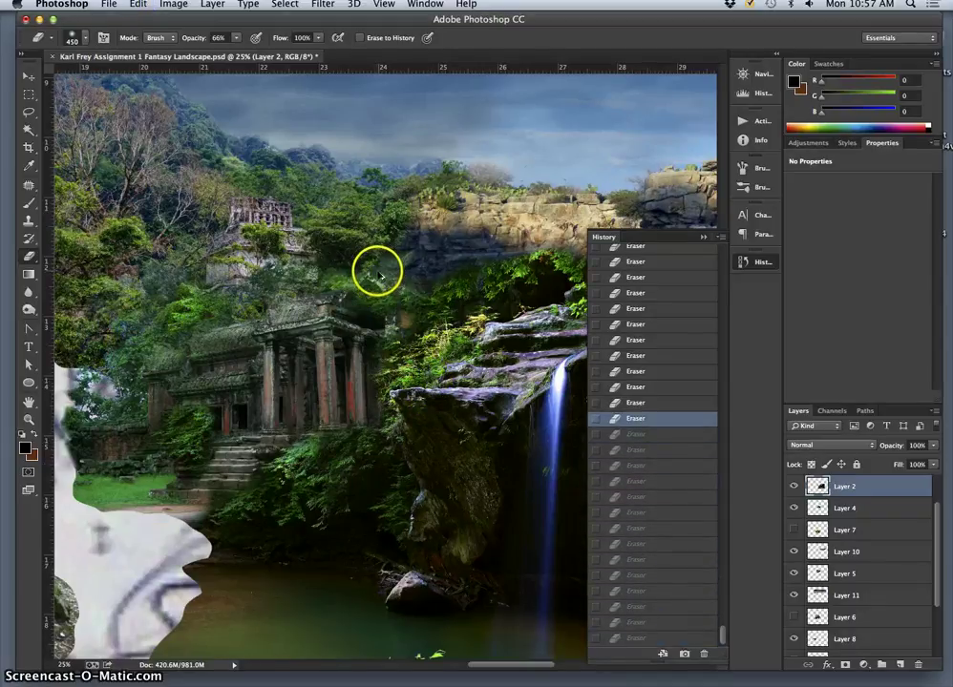
{"action": "key", "text": "ctrl+alt+z"}
- Reduce the Eraser size to 132 px and erase Layer 2's foliage around the temple's arch and roof corner
{"action": "left_click", "coordinate": [86, 38]}
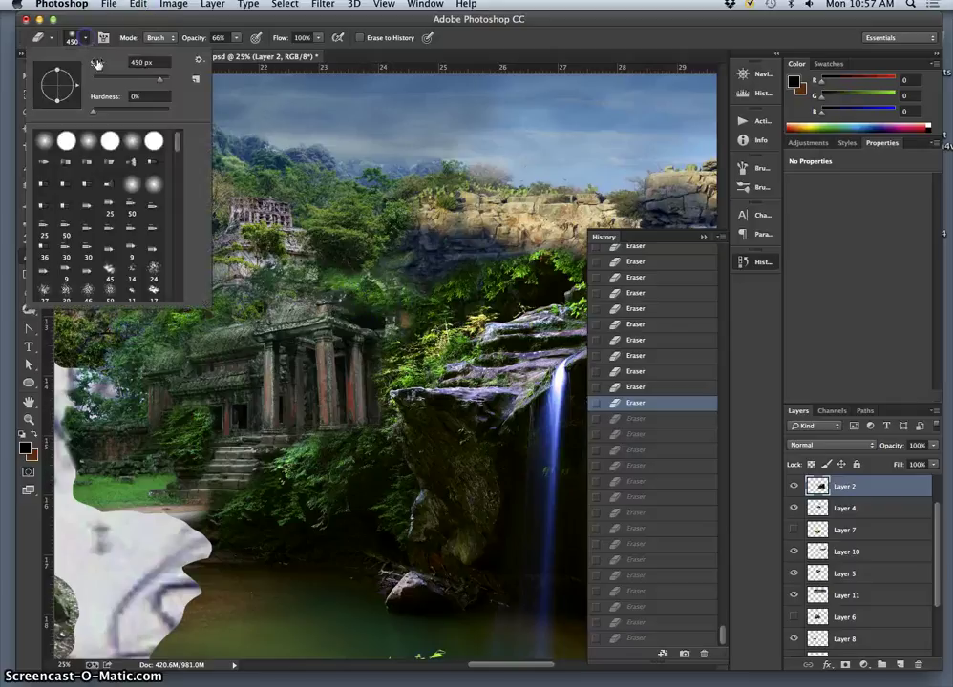
{"action": "left_click", "coordinate": [138, 79]}
{"action": "left_click", "coordinate": [363, 278]}
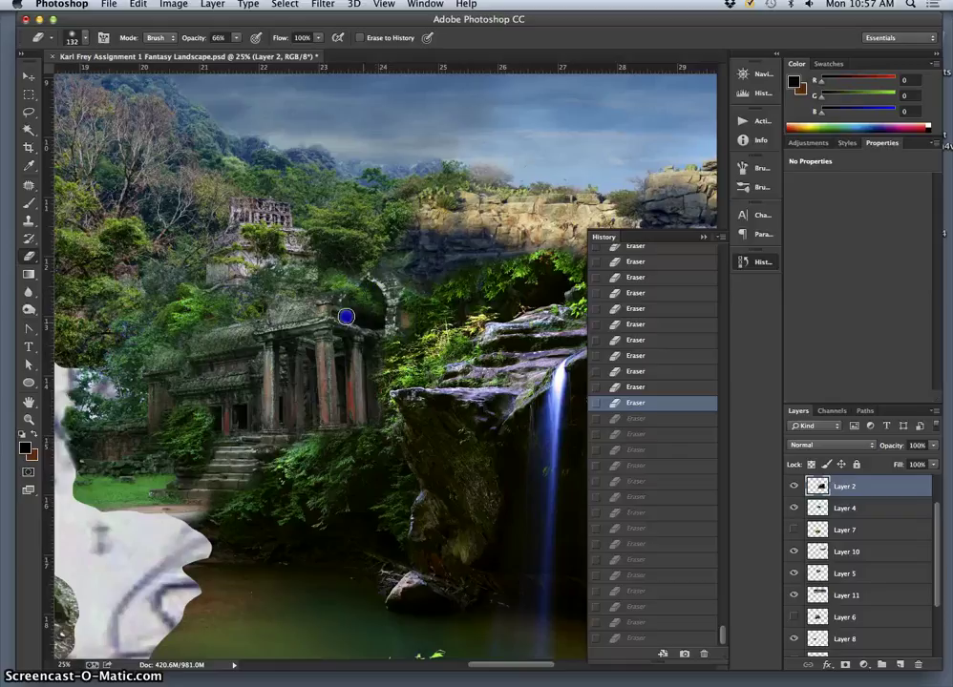
{"action": "mouse_move", "coordinate": [327, 296]}
{"action": "left_mouse_down"}
{"action": "mouse_move", "coordinate": [376, 298]}
{"action": "mouse_move", "coordinate": [360, 277]}
{"action": "mouse_move", "coordinate": [349, 288]}
{"action": "mouse_move", "coordinate": [384, 316]}
{"action": "mouse_move", "coordinate": [372, 293]}
{"action": "mouse_move", "coordinate": [377, 336]}
{"action": "mouse_move", "coordinate": [335, 306]}
{"action": "left_mouse_up"}
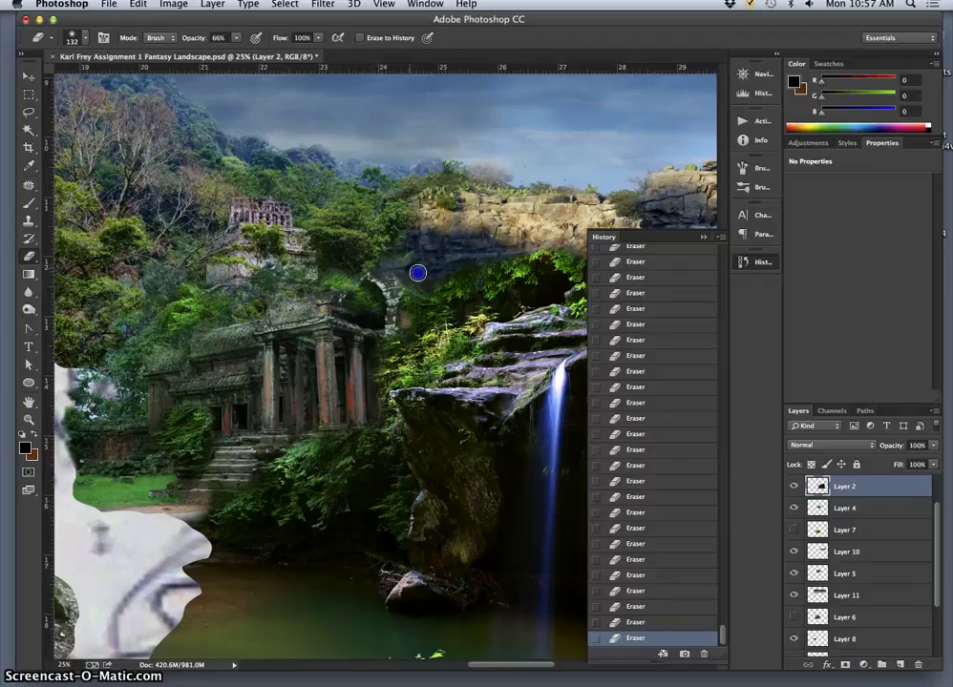
- Refine Layer 2's blend along the cliff base, the temple front and the temple's far wall with the 132 px Eraser
{"action": "left_click_drag", "start_coordinate": [416, 280], "coordinate": [427, 269]}
{"action": "mouse_move", "coordinate": [453, 317]}
{"action": "left_mouse_down"}
{"action": "mouse_move", "coordinate": [446, 406]}
{"action": "mouse_move", "coordinate": [405, 395]}
{"action": "mouse_move", "coordinate": [371, 423]}
{"action": "mouse_move", "coordinate": [290, 439]}
{"action": "mouse_move", "coordinate": [292, 426]}
{"action": "mouse_move", "coordinate": [252, 447]}
{"action": "mouse_move", "coordinate": [299, 425]}
{"action": "left_mouse_up"}
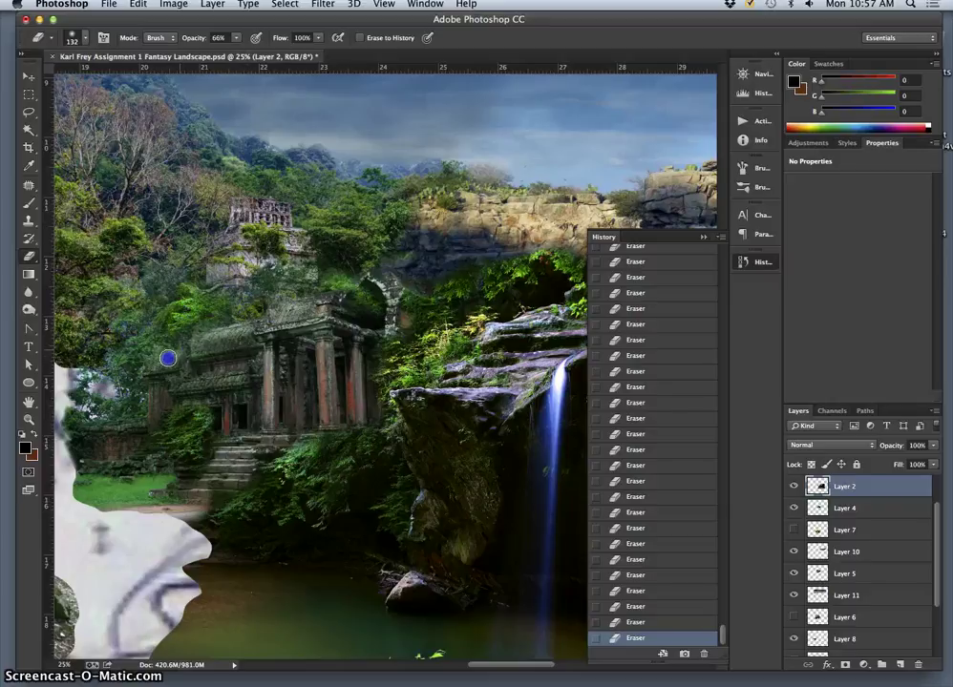
{"action": "left_click_drag", "start_coordinate": [165, 356], "coordinate": [192, 357]}
{"action": "left_click_drag", "start_coordinate": [146, 418], "coordinate": [112, 454]}
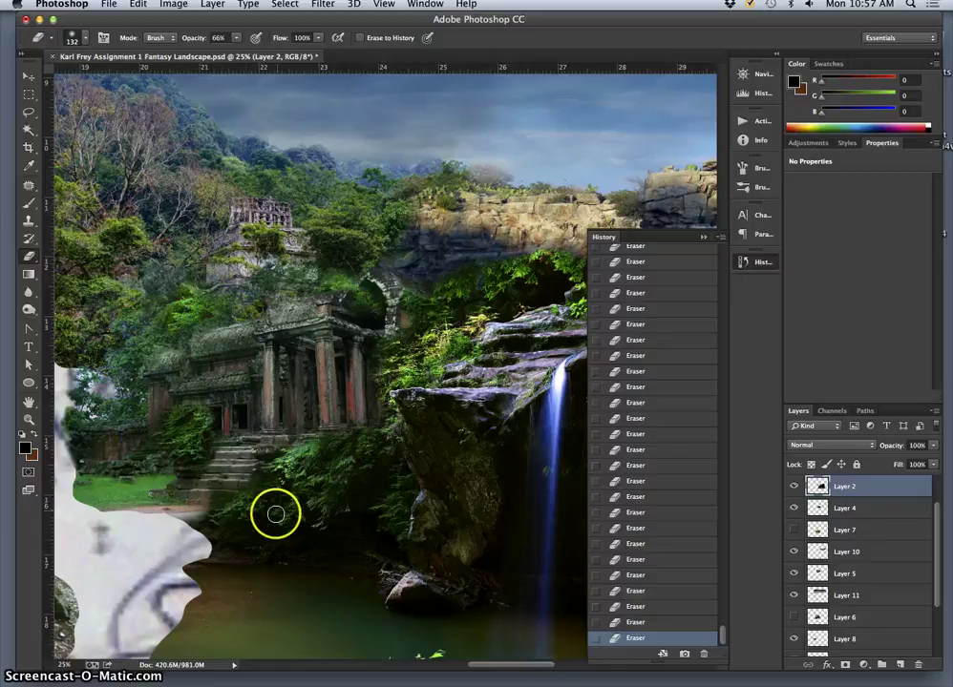
- Inspect the whole composite from further out, around the temple and waterfalls, and collapse the History list covering it
{"action": "key", "text": "super+minus"}
{"action": "key", "text": "super+minus"}
{"action": "key", "text": "super+minus"}
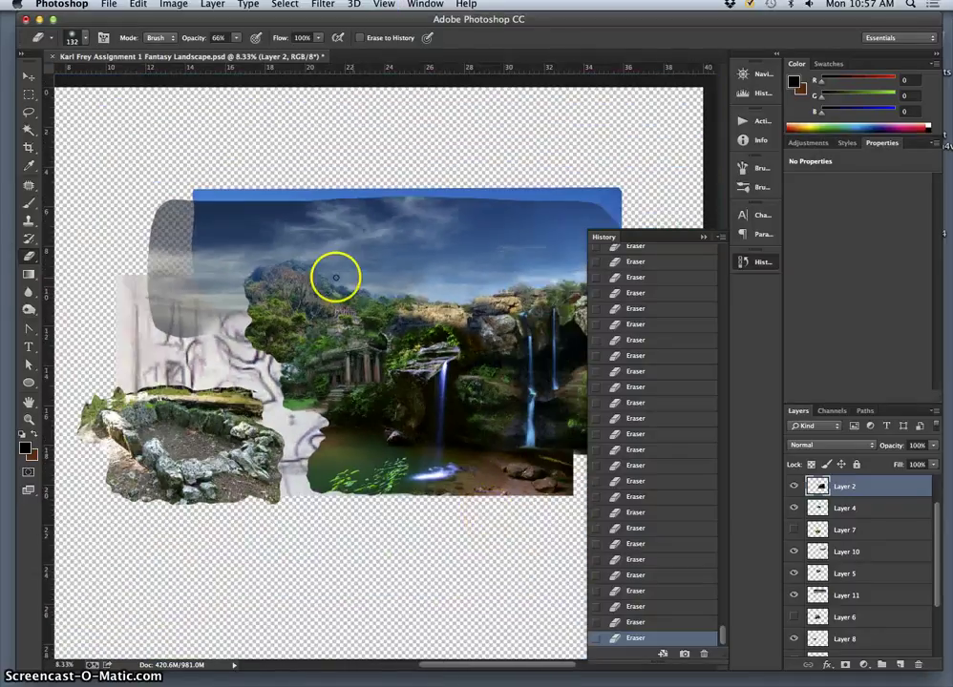
{"action": "key", "text": "super+plus"}
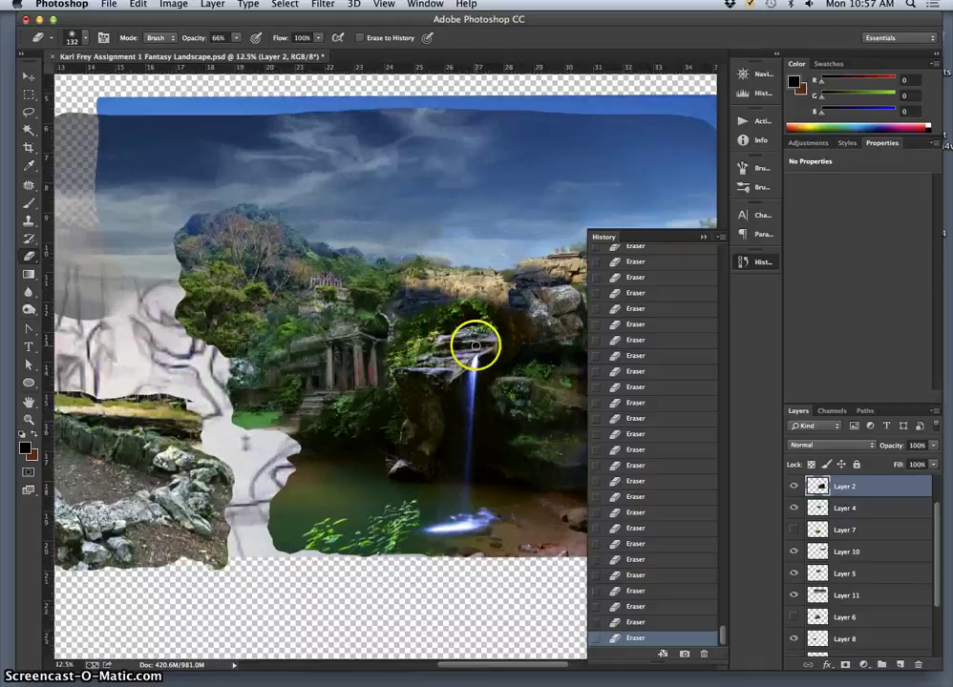
{"action": "mouse_move", "coordinate": [465, 340]}
{"action": "left_mouse_down"}
{"action": "mouse_move", "coordinate": [368, 319]}
{"action": "mouse_move", "coordinate": [352, 327]}
{"action": "mouse_move", "coordinate": [412, 341]}
{"action": "mouse_move", "coordinate": [386, 346]}
{"action": "left_mouse_up"}
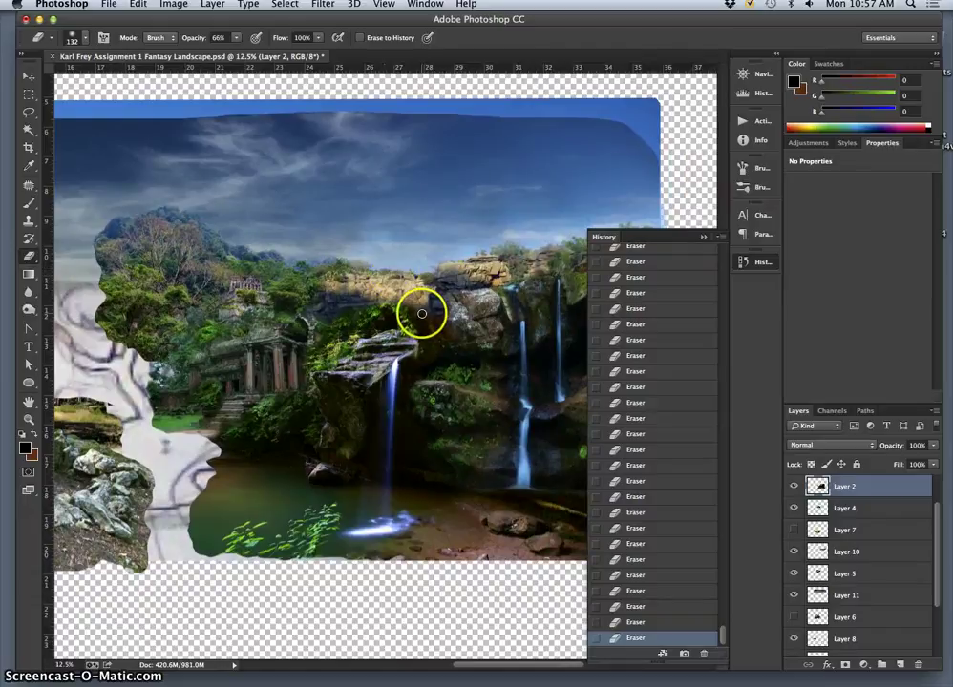
{"action": "key", "text": "super+minus"}
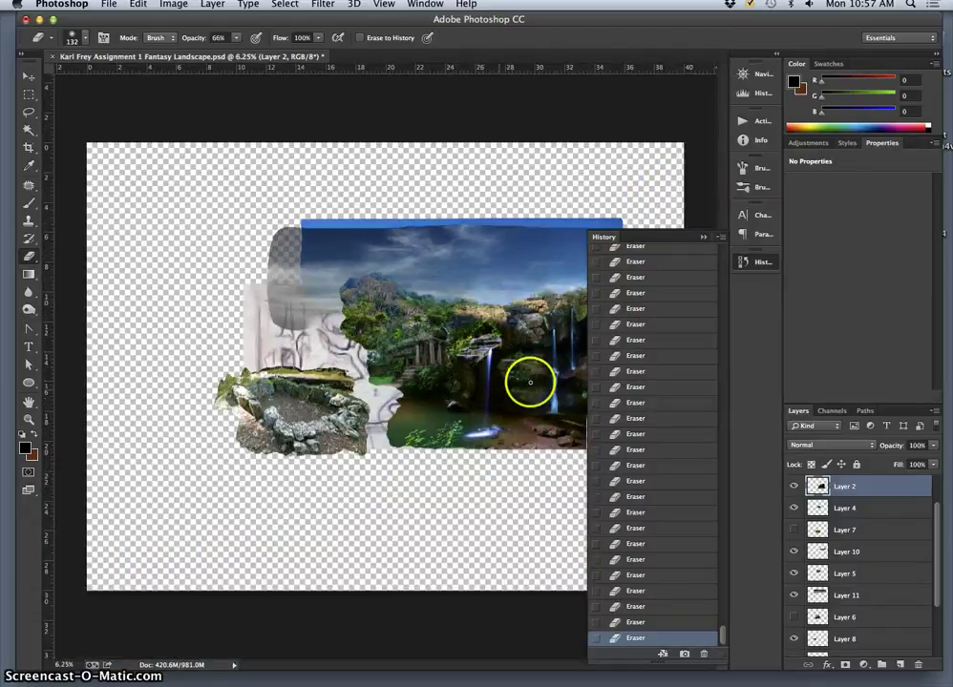
{"action": "left_click", "coordinate": [702, 237]}
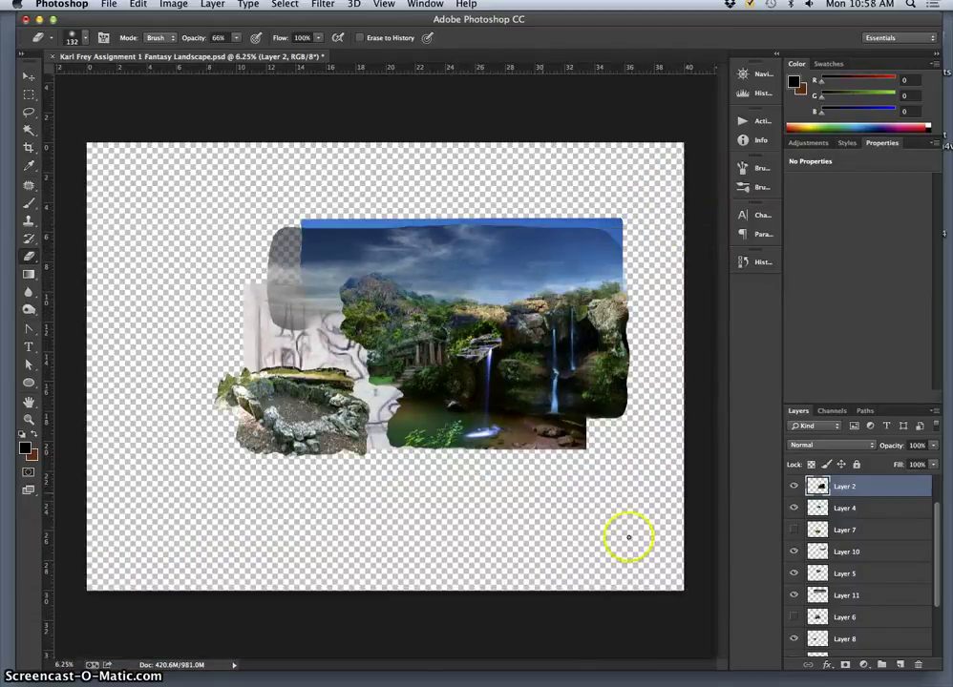
- Show Layer 7 with the mossy, fern-covered ground and raise it in the stack to just above Layer 2
{"action": "left_click", "coordinate": [792, 530]}
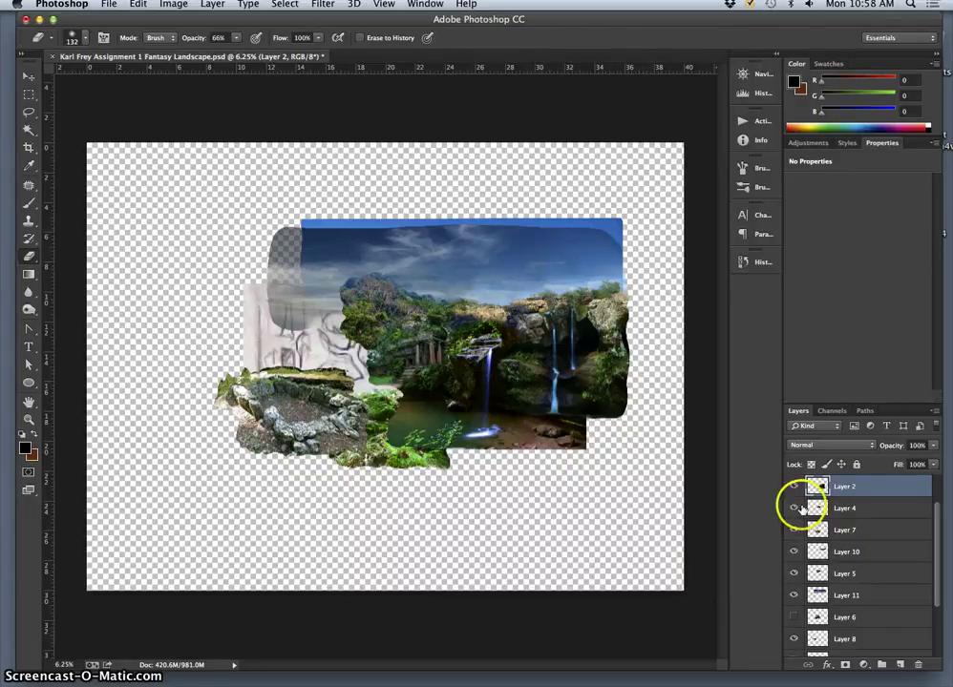
{"action": "left_click", "coordinate": [28, 75]}
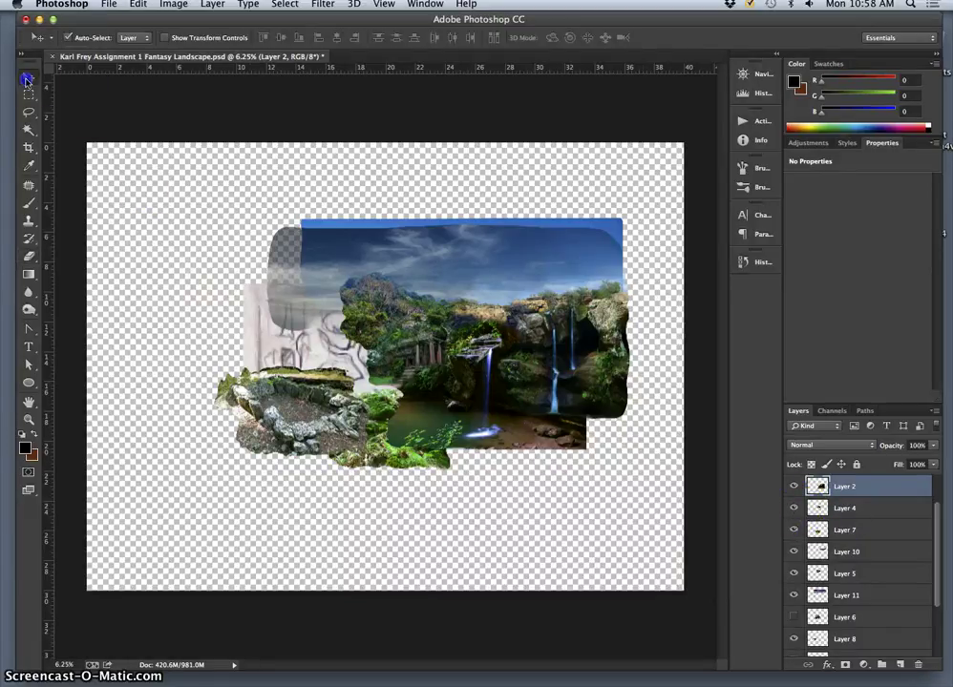
{"action": "left_click", "coordinate": [391, 466]}
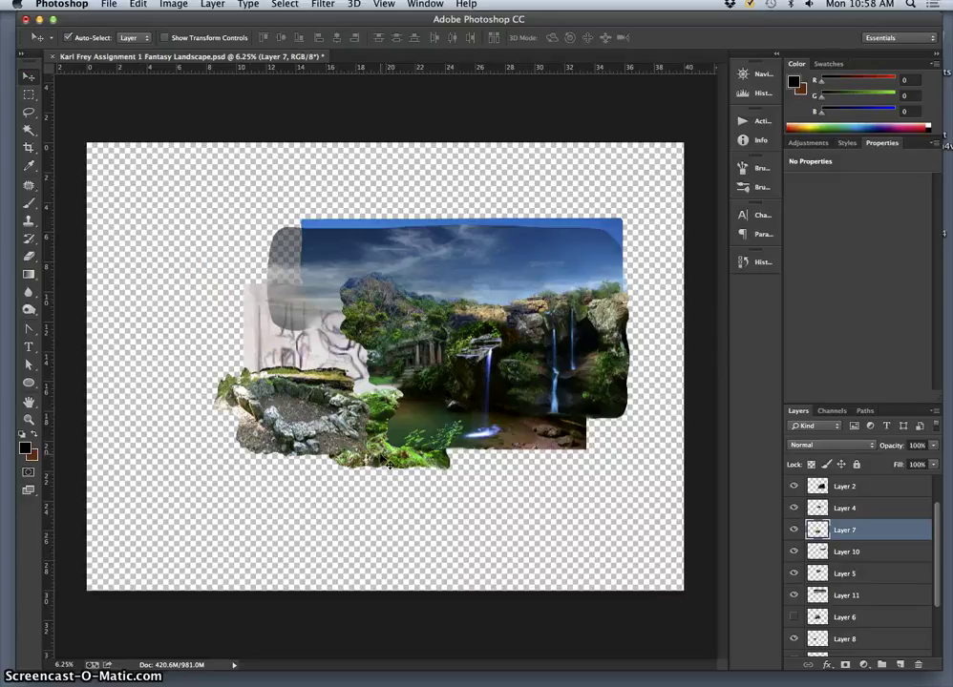
{"action": "key", "text": "super+bracketright"}
{"action": "key", "text": "super+bracketright"}
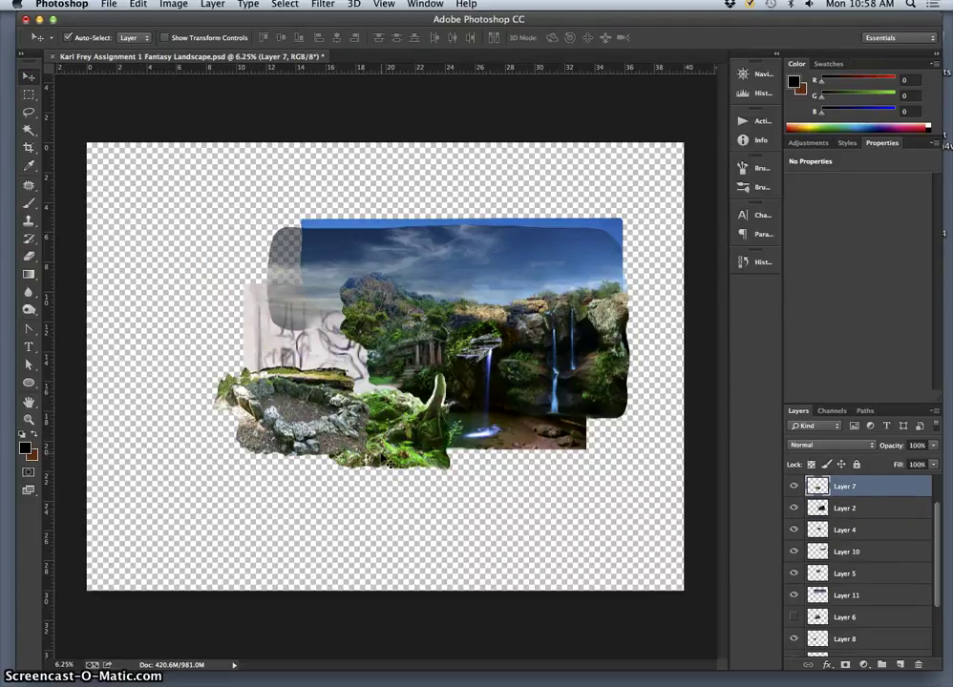
- Fade the upright root on Layer 7 with the Eraser at 66% opacity and reduce the brush size to 125 px
{"action": "key", "text": "super+equal"}
{"action": "key", "text": "super+equal"}
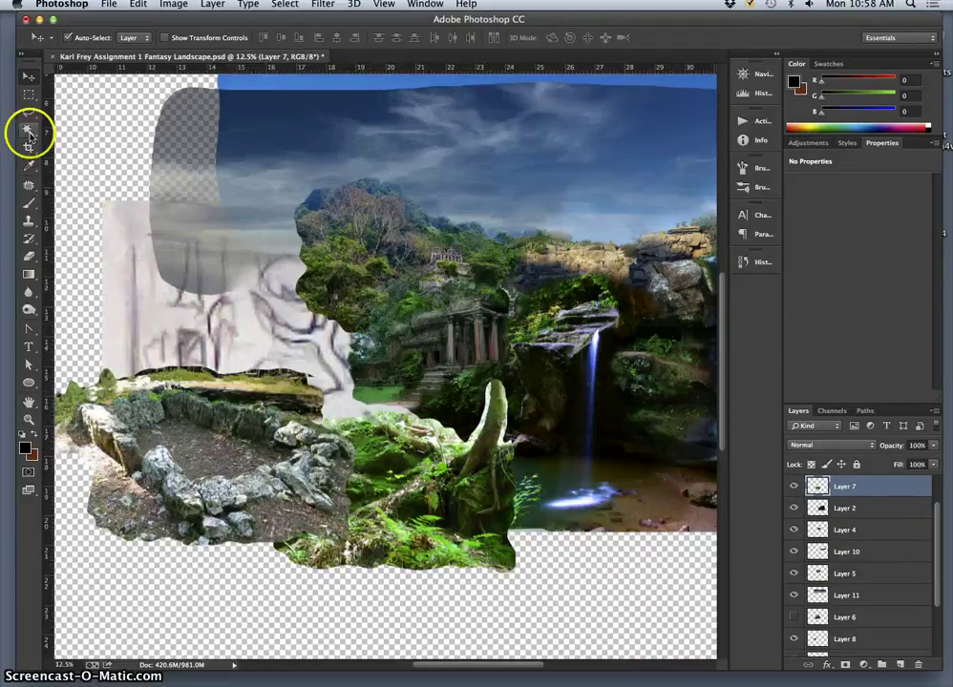
{"action": "left_click", "coordinate": [30, 255]}
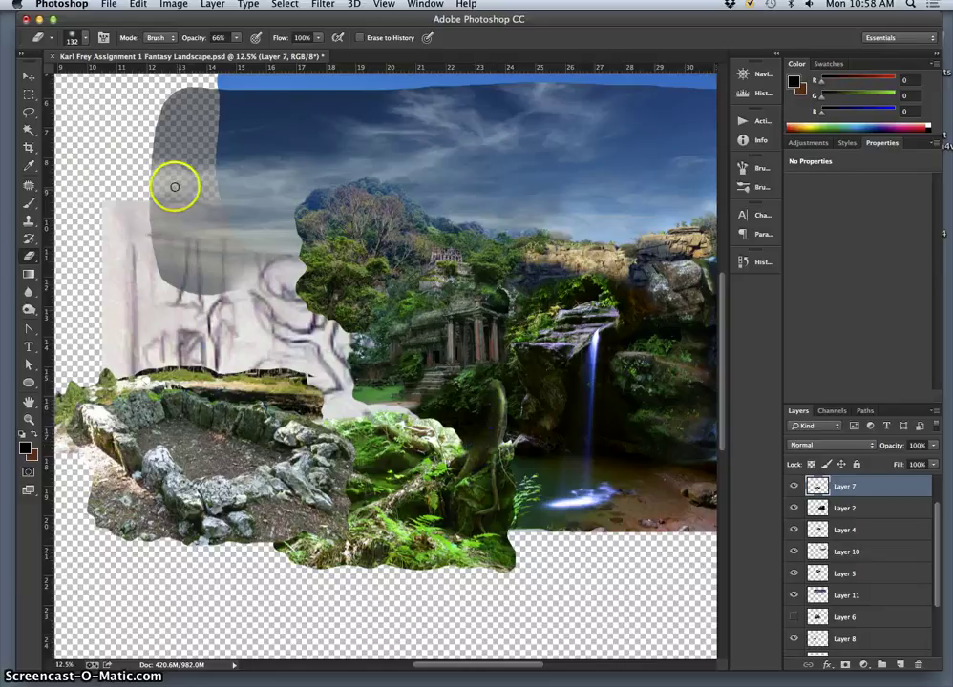
{"action": "left_click", "coordinate": [85, 37]}
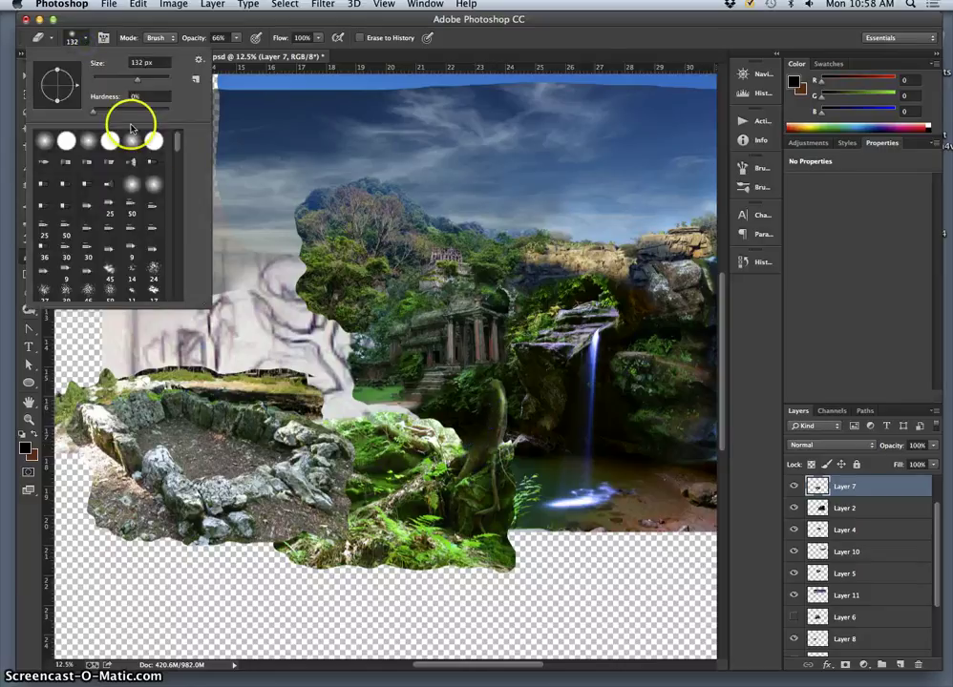
{"action": "left_click_drag", "start_coordinate": [139, 82], "coordinate": [136, 85]}
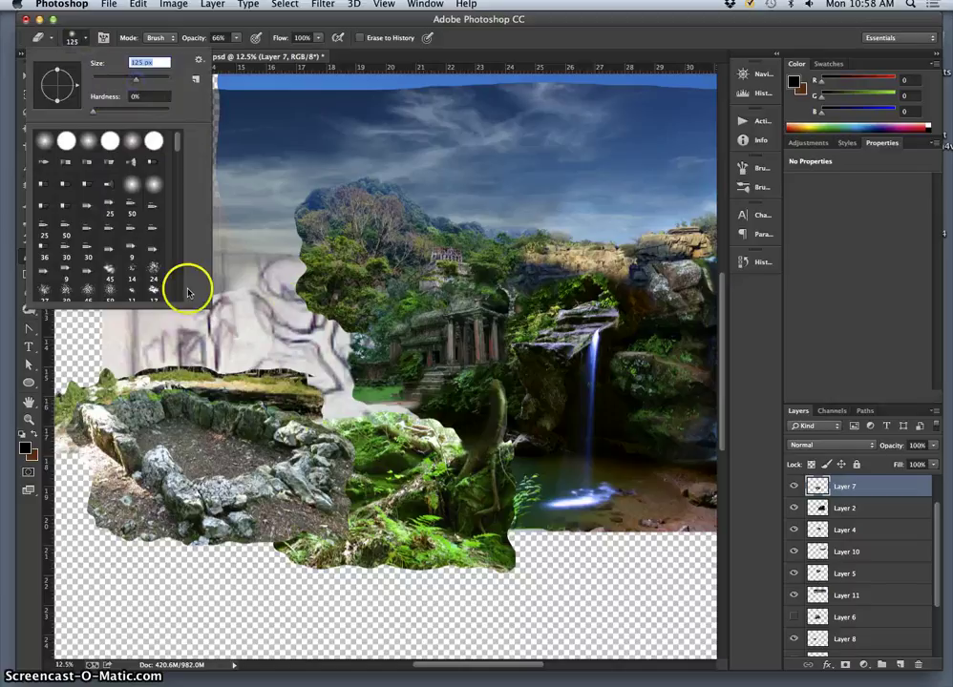
{"action": "left_click", "coordinate": [282, 362]}
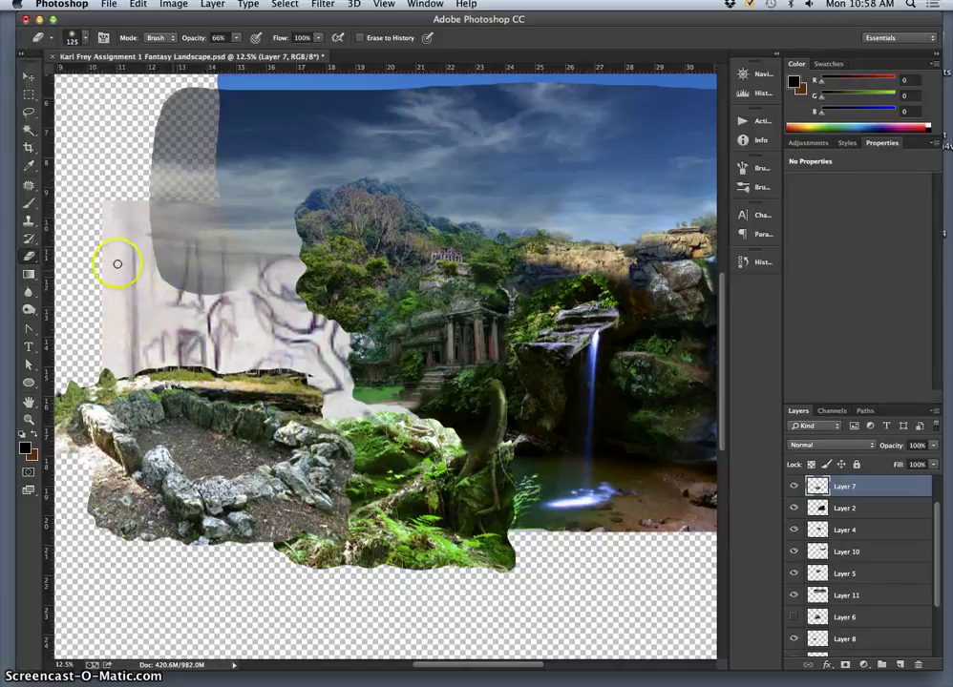
- Lasso the upright root rising from Layer 7, delete it and clear the selection
{"action": "left_click", "coordinate": [29, 111]}
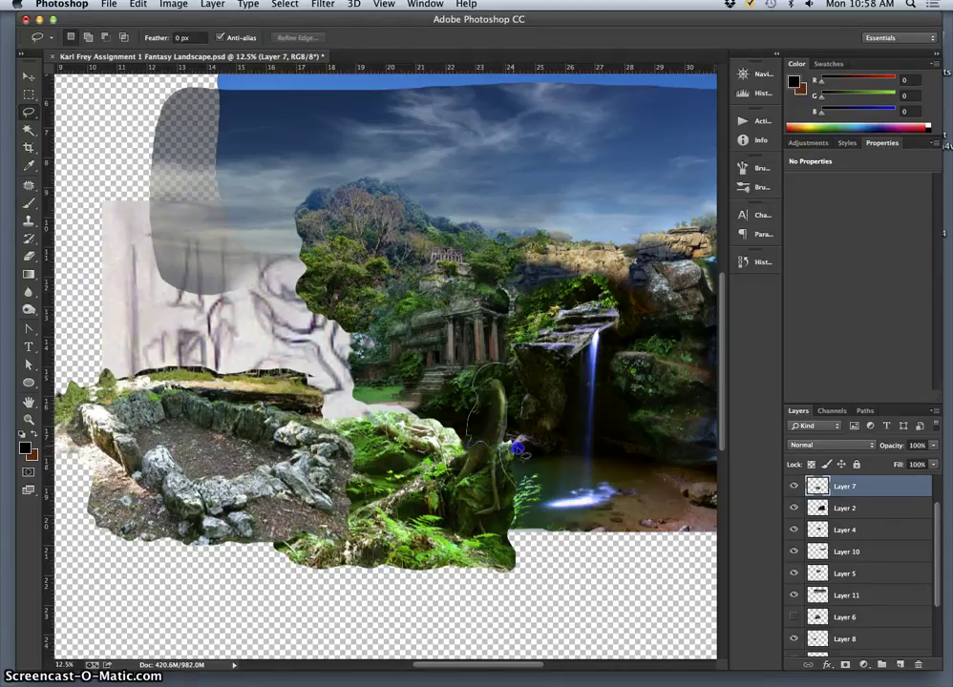
{"action": "left_click_drag", "start_coordinate": [526, 379], "coordinate": [522, 410]}
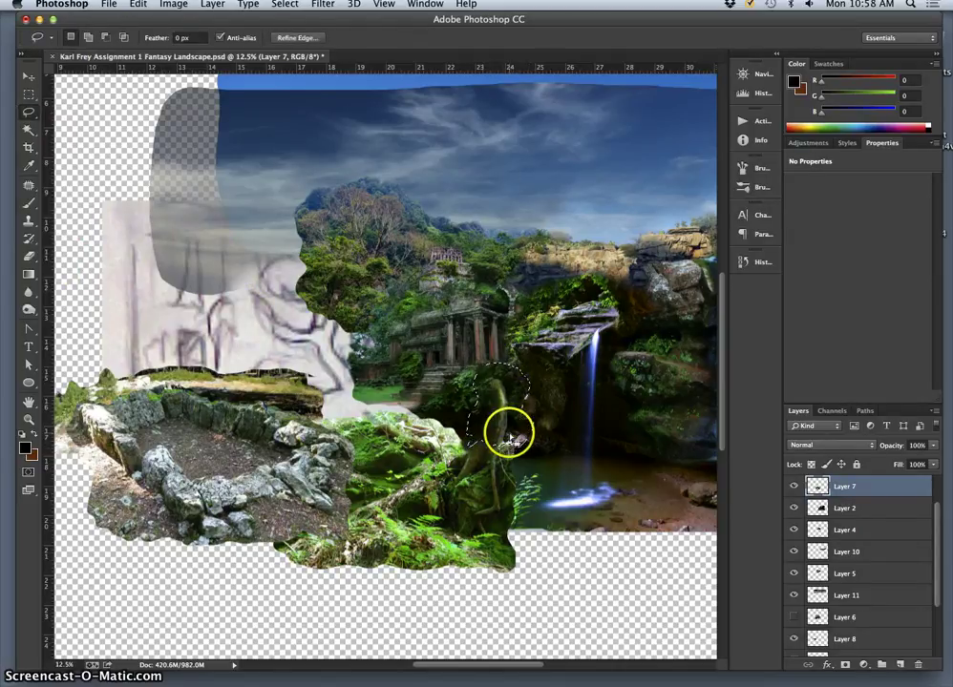
{"action": "left_click", "coordinate": [548, 459]}
- Erase the upper edge of Layer 7's mossy ground and its side facing the pool with the 125 px Eraser
{"action": "left_click", "coordinate": [30, 257]}
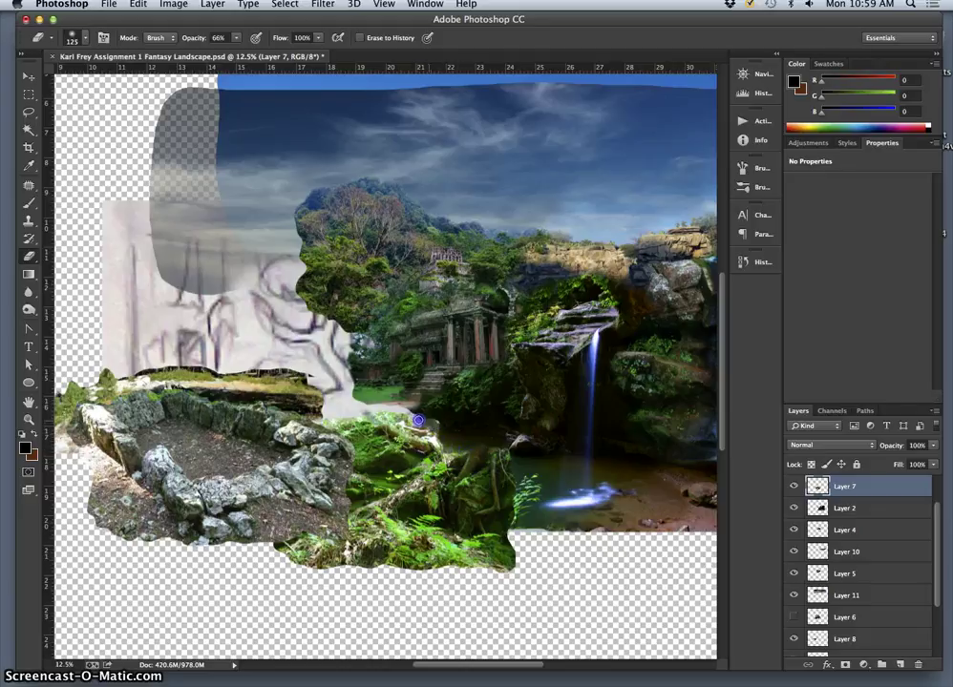
{"action": "left_click", "coordinate": [516, 470]}
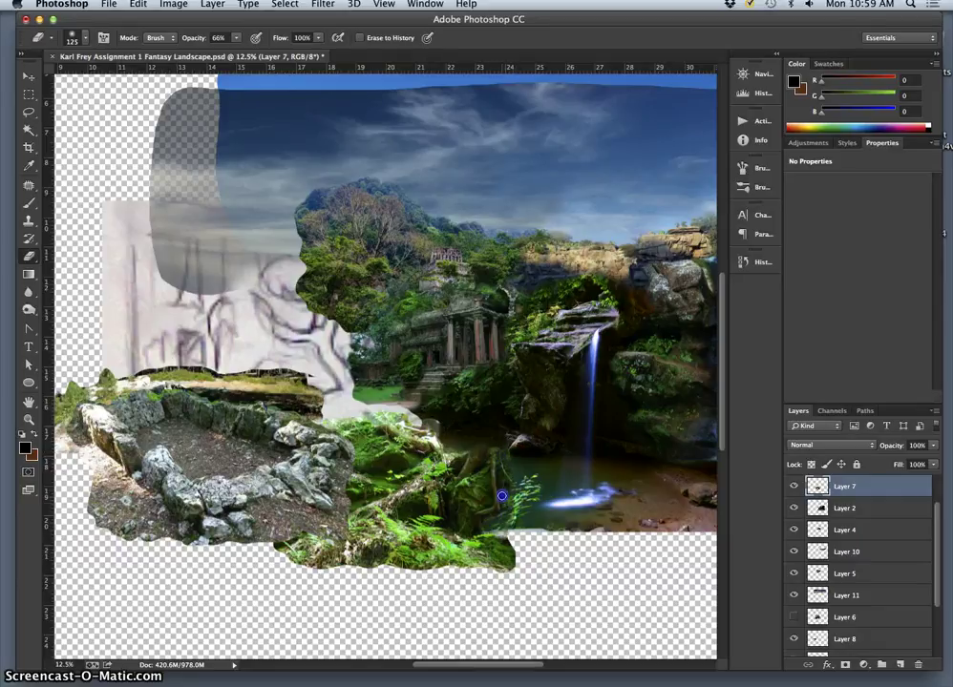
{"action": "mouse_move", "coordinate": [513, 488]}
{"action": "left_mouse_down"}
{"action": "mouse_move", "coordinate": [544, 501]}
{"action": "mouse_move", "coordinate": [548, 484]}
{"action": "mouse_move", "coordinate": [487, 471]}
{"action": "mouse_move", "coordinate": [479, 516]}
{"action": "mouse_move", "coordinate": [594, 475]}
{"action": "mouse_move", "coordinate": [519, 344]}
{"action": "mouse_move", "coordinate": [449, 312]}
{"action": "mouse_move", "coordinate": [510, 328]}
{"action": "mouse_move", "coordinate": [428, 203]}
{"action": "mouse_move", "coordinate": [419, 267]}
{"action": "mouse_move", "coordinate": [561, 512]}
{"action": "mouse_move", "coordinate": [520, 459]}
{"action": "mouse_move", "coordinate": [497, 480]}
{"action": "mouse_move", "coordinate": [391, 460]}
{"action": "left_mouse_up"}
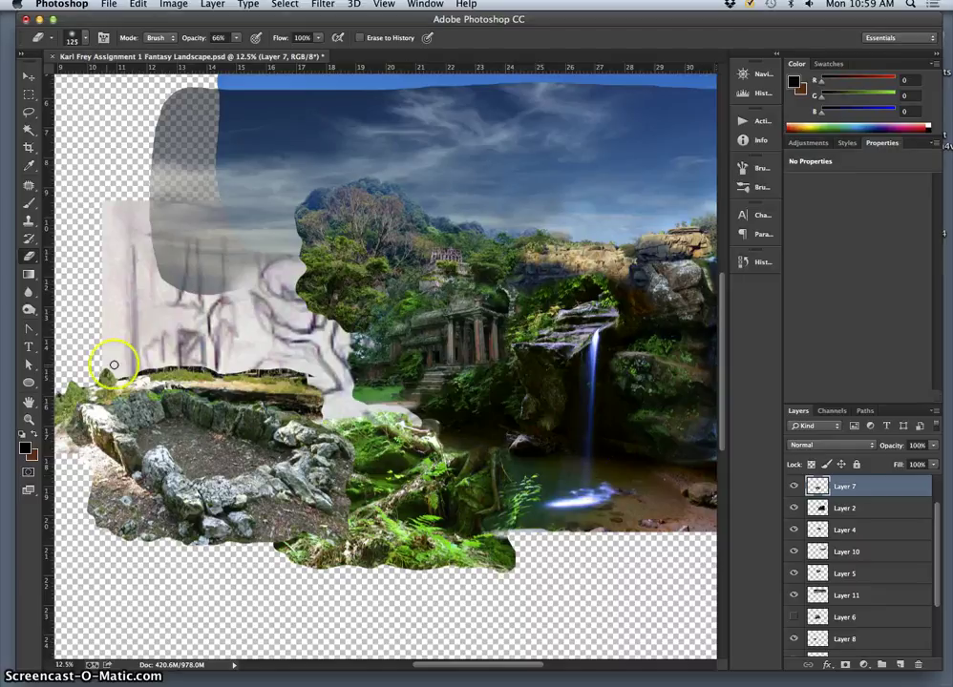
- Enlarge the Eraser to 450 px and erase Layer 7's dark roots and upper edge to blend them into the pool
{"action": "left_click", "coordinate": [85, 39]}
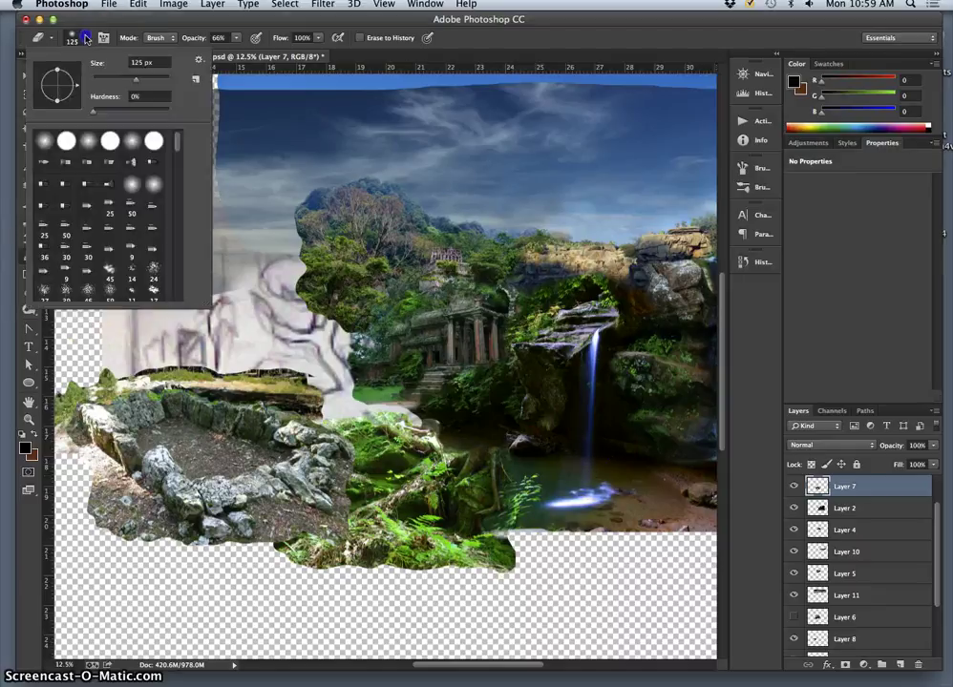
{"action": "left_click_drag", "start_coordinate": [140, 80], "coordinate": [148, 79]}
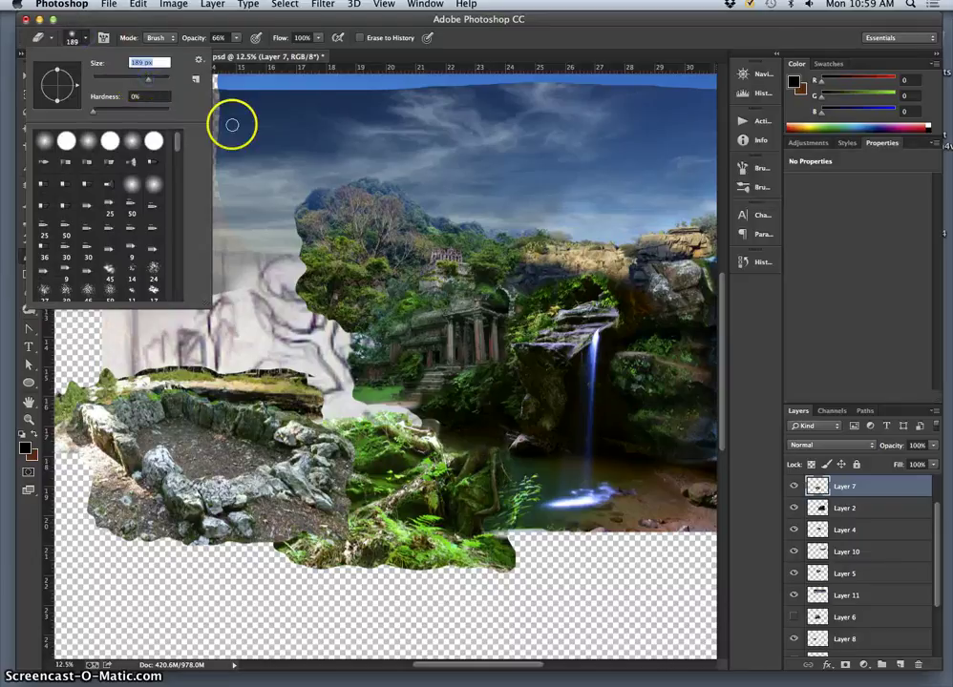
{"action": "left_click", "coordinate": [161, 80]}
{"action": "type", "text": "450"}
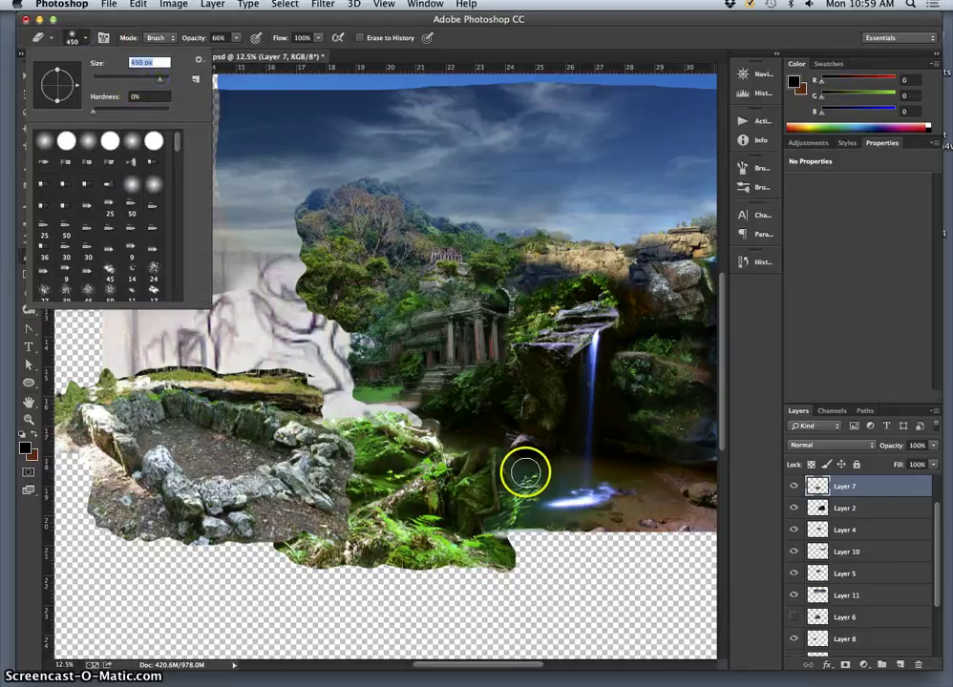
{"action": "key", "text": "Return"}
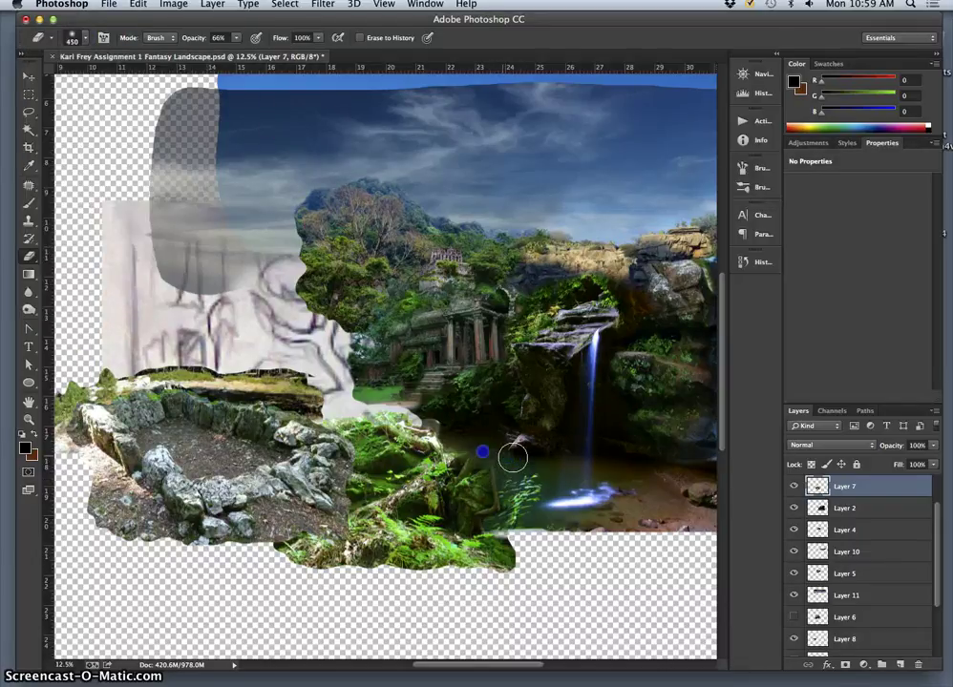
{"action": "mouse_move", "coordinate": [493, 493]}
{"action": "left_mouse_down"}
{"action": "mouse_move", "coordinate": [468, 522]}
{"action": "mouse_move", "coordinate": [445, 511]}
{"action": "mouse_move", "coordinate": [436, 539]}
{"action": "left_mouse_up"}
{"action": "mouse_move", "coordinate": [465, 485]}
{"action": "left_mouse_down"}
{"action": "mouse_move", "coordinate": [463, 458]}
{"action": "mouse_move", "coordinate": [477, 469]}
{"action": "mouse_move", "coordinate": [466, 444]}
{"action": "mouse_move", "coordinate": [419, 414]}
{"action": "mouse_move", "coordinate": [487, 404]}
{"action": "mouse_move", "coordinate": [370, 304]}
{"action": "mouse_move", "coordinate": [440, 400]}
{"action": "mouse_move", "coordinate": [417, 399]}
{"action": "left_mouse_up"}
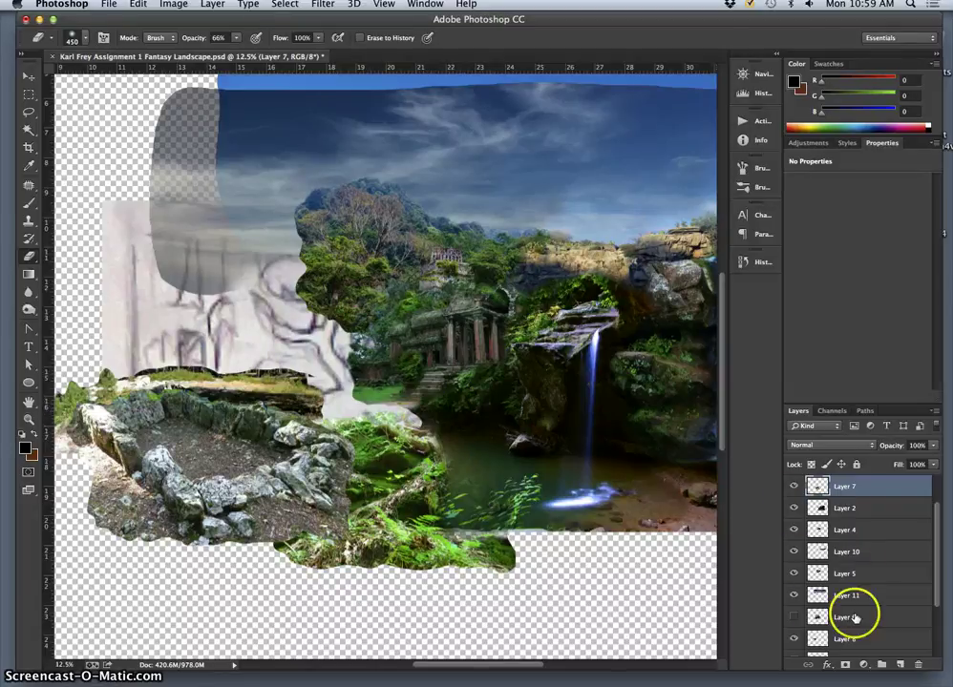
- Show Layer 6 with the tree and jungle plants and raise it in the stack to just above Layer 2
{"action": "left_click", "coordinate": [794, 618]}
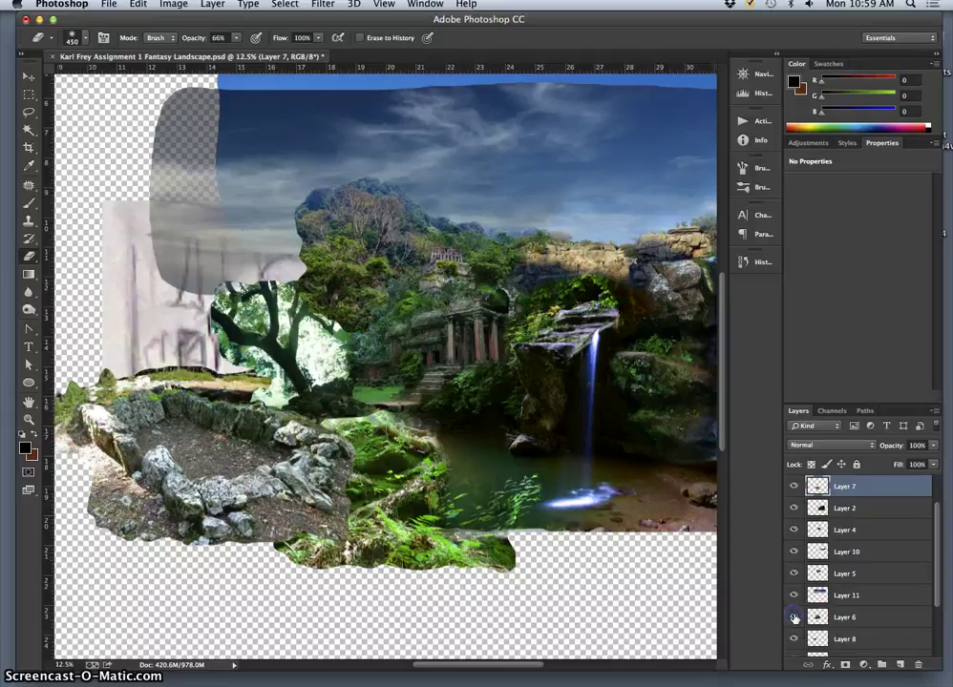
{"action": "left_click", "coordinate": [794, 617]}
{"action": "left_click", "coordinate": [811, 618]}
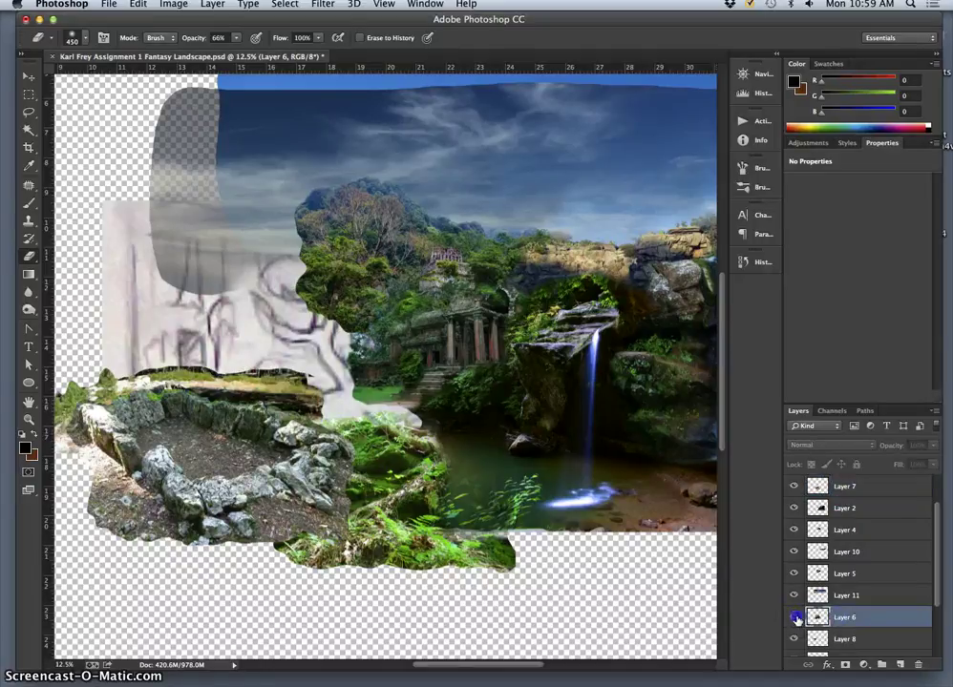
{"action": "left_click", "coordinate": [826, 616]}
{"action": "key", "text": "super+]"}
{"action": "key", "text": "super+]"}
{"action": "key", "text": "super+]"}
{"action": "key", "text": "super+]"}
{"action": "key", "text": "super+]"}
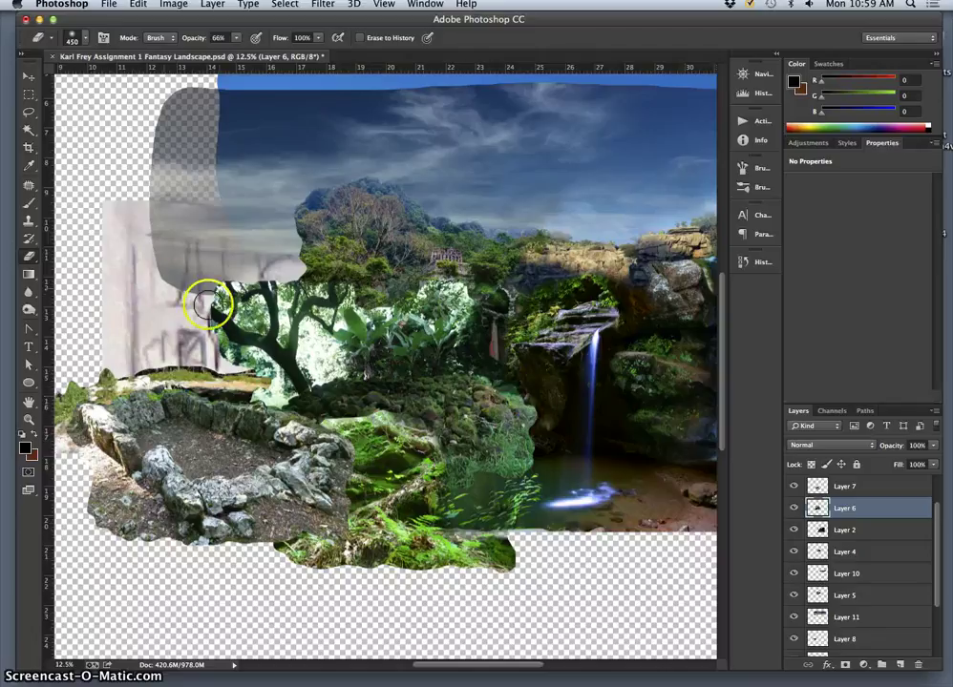
- Set the Eraser opacity to 91% and erase Layer 6's edge along the cliff and pool
{"action": "left_click", "coordinate": [236, 38]}
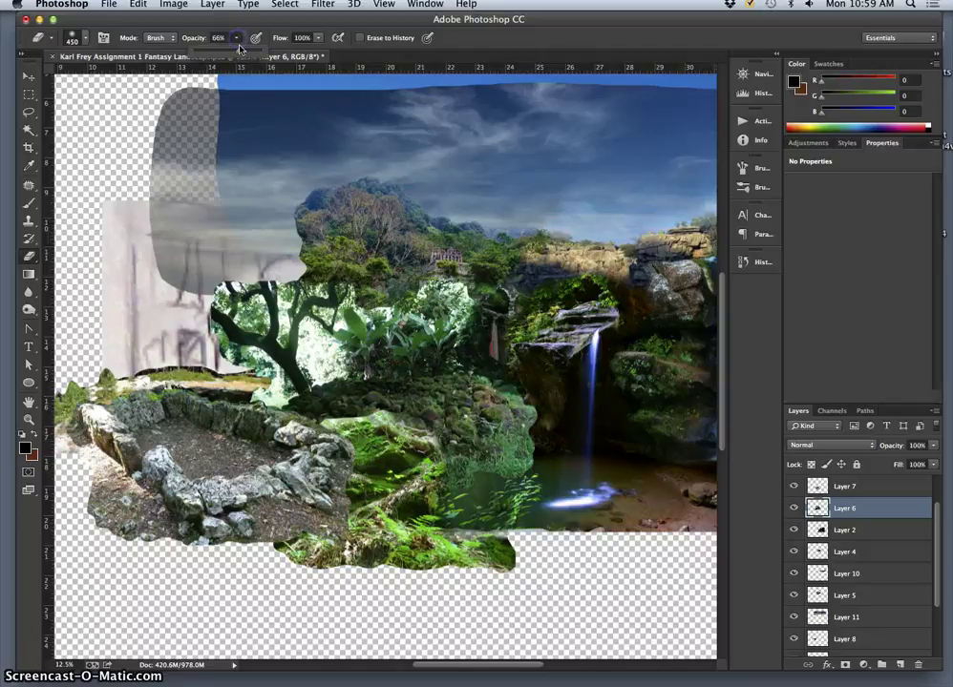
{"action": "mouse_move", "coordinate": [537, 408]}
{"action": "left_mouse_down"}
{"action": "mouse_move", "coordinate": [525, 393]}
{"action": "mouse_move", "coordinate": [532, 468]}
{"action": "mouse_move", "coordinate": [478, 478]}
{"action": "left_mouse_up"}
{"action": "mouse_move", "coordinate": [533, 460]}
{"action": "left_mouse_down"}
{"action": "mouse_move", "coordinate": [506, 471]}
{"action": "mouse_move", "coordinate": [449, 494]}
{"action": "left_mouse_up"}
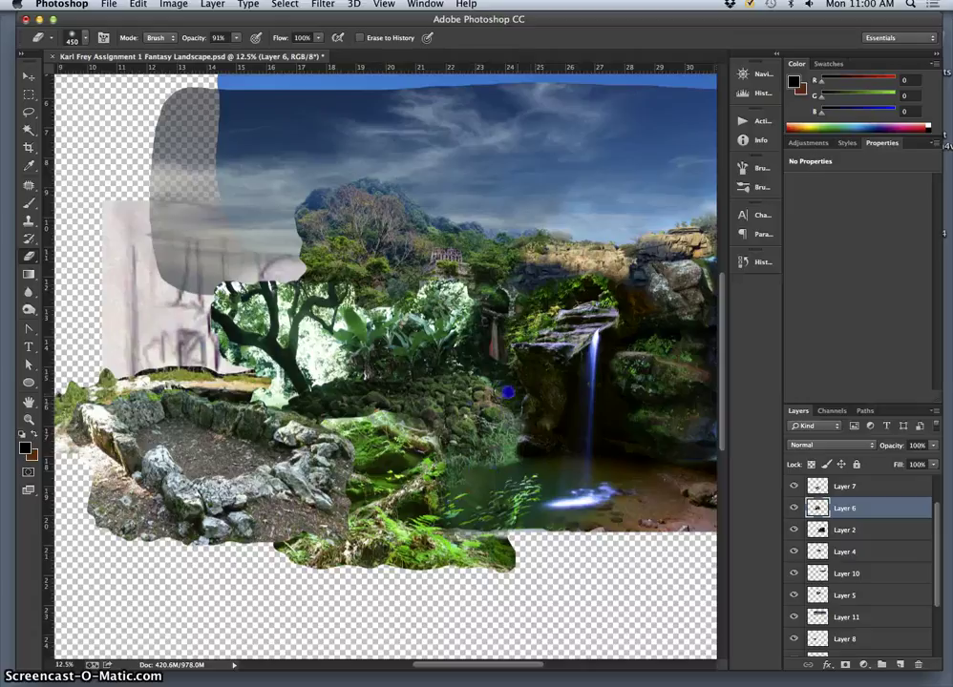
- Erase Layer 6's foliage over the temple and the neighbouring forest with the 450 px Eraser to reveal them
{"action": "mouse_move", "coordinate": [466, 365]}
{"action": "left_mouse_down"}
{"action": "mouse_move", "coordinate": [462, 300]}
{"action": "mouse_move", "coordinate": [443, 284]}
{"action": "mouse_move", "coordinate": [421, 331]}
{"action": "mouse_move", "coordinate": [432, 336]}
{"action": "mouse_move", "coordinate": [431, 309]}
{"action": "mouse_move", "coordinate": [396, 317]}
{"action": "mouse_move", "coordinate": [391, 296]}
{"action": "mouse_move", "coordinate": [364, 309]}
{"action": "mouse_move", "coordinate": [363, 301]}
{"action": "mouse_move", "coordinate": [356, 362]}
{"action": "mouse_move", "coordinate": [335, 369]}
{"action": "mouse_move", "coordinate": [334, 355]}
{"action": "mouse_move", "coordinate": [392, 354]}
{"action": "mouse_move", "coordinate": [396, 319]}
{"action": "mouse_move", "coordinate": [373, 298]}
{"action": "mouse_move", "coordinate": [377, 313]}
{"action": "mouse_move", "coordinate": [385, 296]}
{"action": "mouse_move", "coordinate": [404, 294]}
{"action": "mouse_move", "coordinate": [408, 318]}
{"action": "mouse_move", "coordinate": [424, 329]}
{"action": "mouse_move", "coordinate": [446, 278]}
{"action": "mouse_move", "coordinate": [487, 290]}
{"action": "mouse_move", "coordinate": [460, 326]}
{"action": "mouse_move", "coordinate": [473, 317]}
{"action": "mouse_move", "coordinate": [470, 347]}
{"action": "mouse_move", "coordinate": [446, 345]}
{"action": "mouse_move", "coordinate": [481, 337]}
{"action": "mouse_move", "coordinate": [508, 366]}
{"action": "left_mouse_up"}
{"action": "key", "text": "super+z"}
{"action": "key", "text": "super+z"}
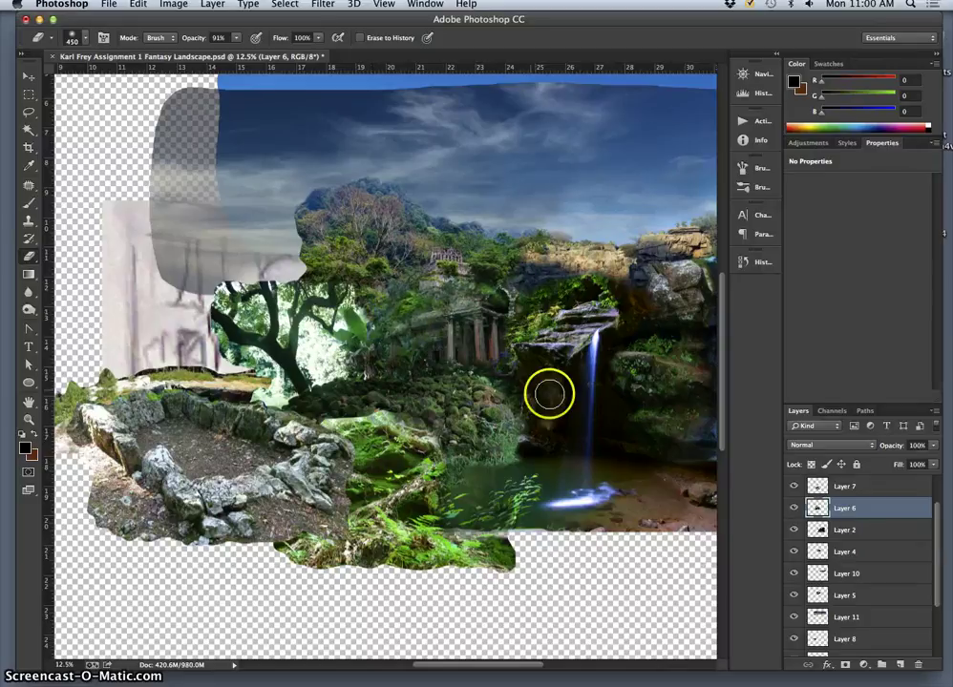
{"action": "mouse_move", "coordinate": [388, 364]}
{"action": "left_mouse_down"}
{"action": "mouse_move", "coordinate": [393, 336]}
{"action": "mouse_move", "coordinate": [417, 322]}
{"action": "mouse_move", "coordinate": [395, 364]}
{"action": "mouse_move", "coordinate": [445, 384]}
{"action": "left_mouse_up"}
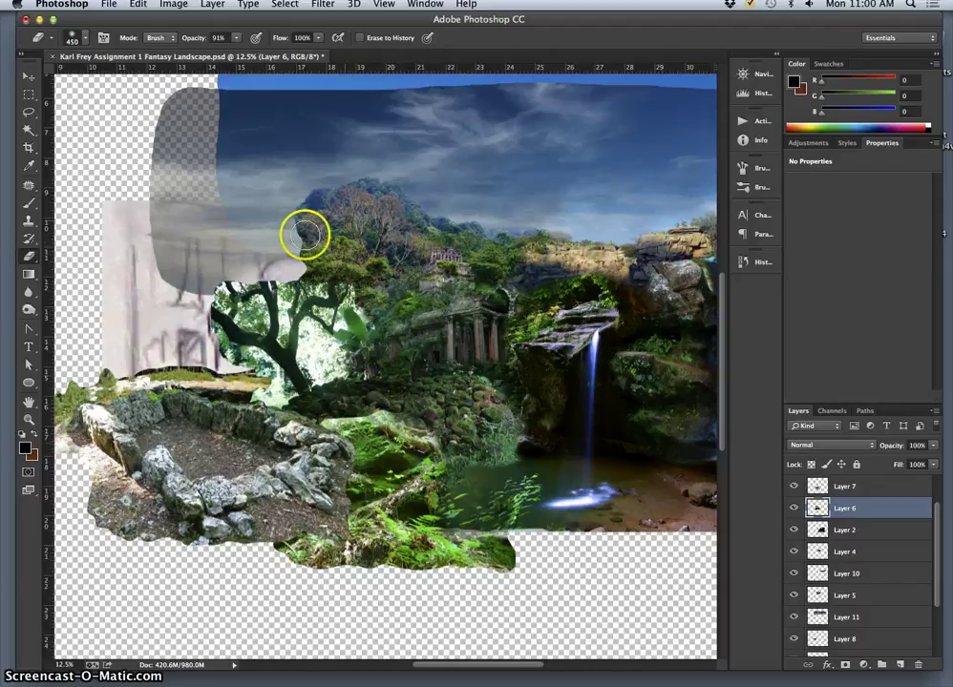
{"action": "mouse_move", "coordinate": [318, 280]}
{"action": "left_mouse_down"}
{"action": "mouse_move", "coordinate": [353, 297]}
{"action": "mouse_move", "coordinate": [340, 307]}
{"action": "mouse_move", "coordinate": [321, 284]}
{"action": "mouse_move", "coordinate": [308, 289]}
{"action": "mouse_move", "coordinate": [373, 271]}
{"action": "mouse_move", "coordinate": [394, 311]}
{"action": "mouse_move", "coordinate": [401, 364]}
{"action": "mouse_move", "coordinate": [363, 304]}
{"action": "left_mouse_up"}
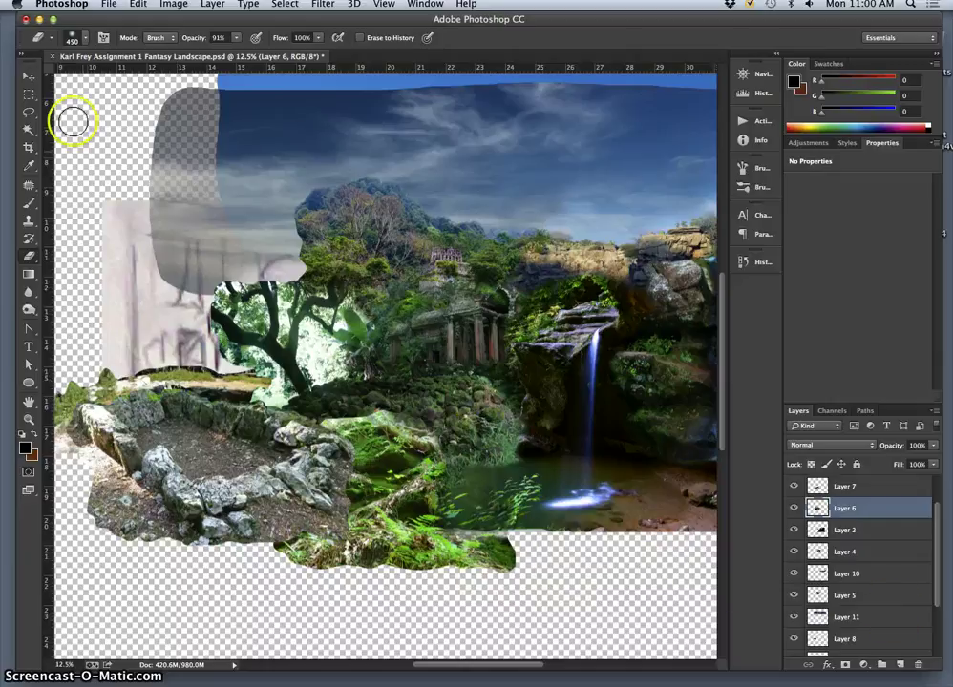
- Select Layer 1 with the stone ring using the Move tool and hide that layer
{"action": "left_click", "coordinate": [28, 75]}
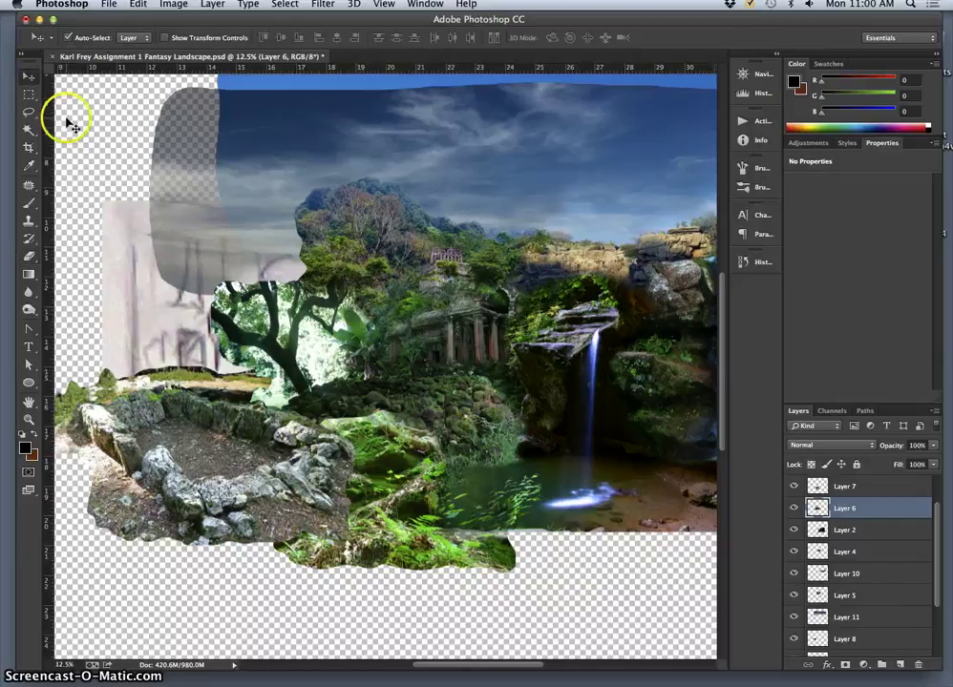
{"action": "left_click", "coordinate": [305, 496]}
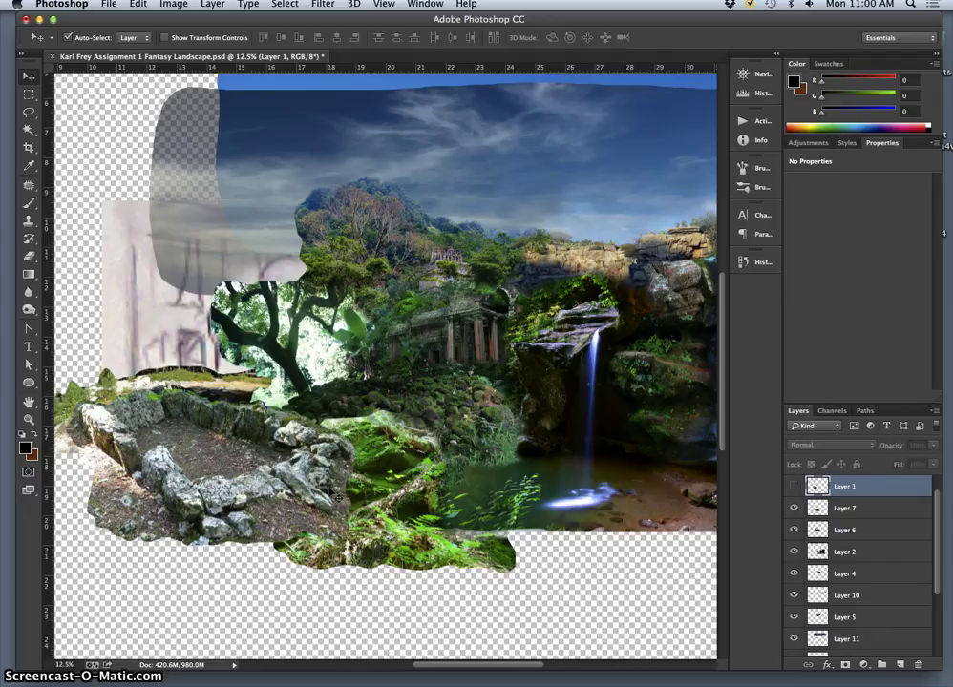
{"action": "left_click", "coordinate": [793, 486]}
{"action": "left_click", "coordinate": [794, 486]}
{"action": "left_click", "coordinate": [793, 486]}
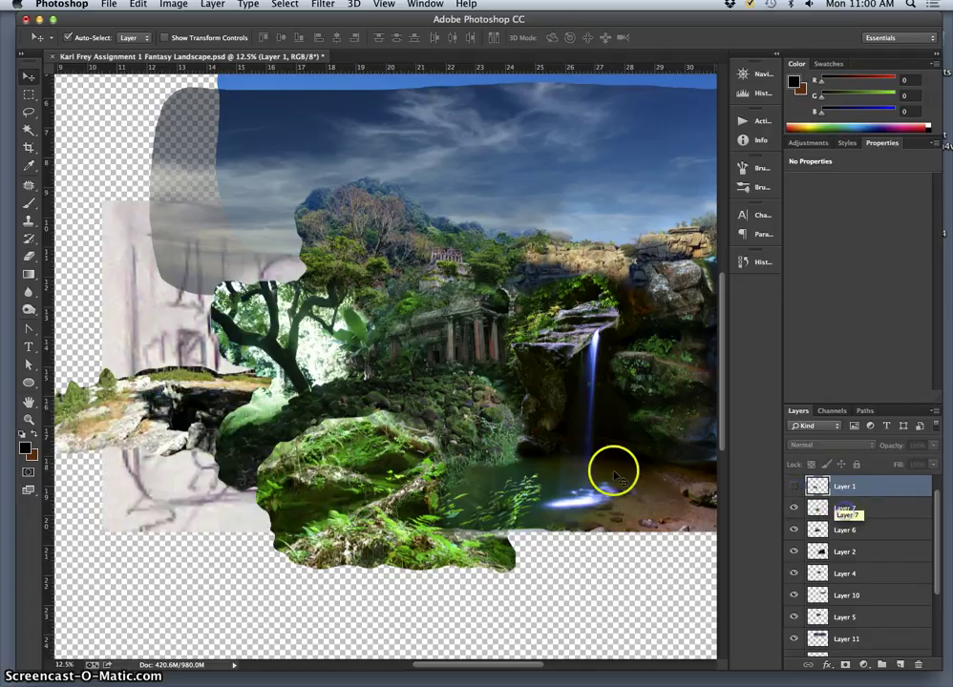
- Select Layer 6 and erase its pale green fringe over the rocky ledge beside the cave with the 450 px Eraser at 91% opacity
{"action": "left_click", "coordinate": [166, 390]}
{"action": "left_click", "coordinate": [29, 256]}
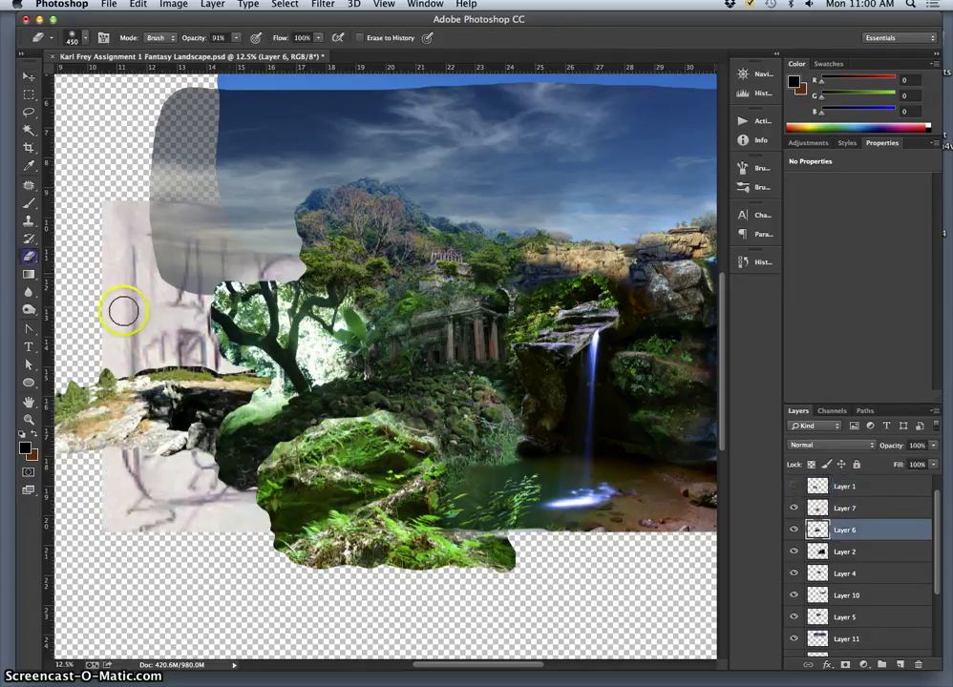
{"action": "mouse_move", "coordinate": [256, 397]}
{"action": "left_mouse_down"}
{"action": "mouse_move", "coordinate": [280, 387]}
{"action": "mouse_move", "coordinate": [272, 402]}
{"action": "mouse_move", "coordinate": [203, 432]}
{"action": "left_mouse_up"}
- Show the 3 Drooping Trees layer with the ruined temple, keeping Layer 6 active
{"action": "left_click_drag", "start_coordinate": [935, 573], "coordinate": [927, 621]}
{"action": "left_click", "coordinate": [791, 603]}
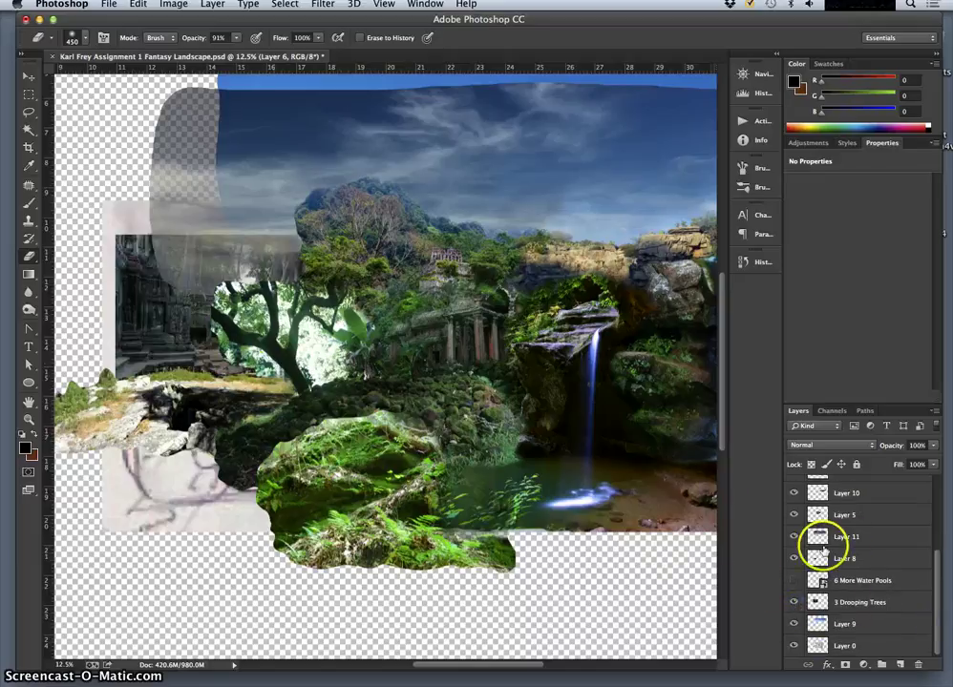
{"action": "left_click_drag", "start_coordinate": [934, 578], "coordinate": [940, 525]}
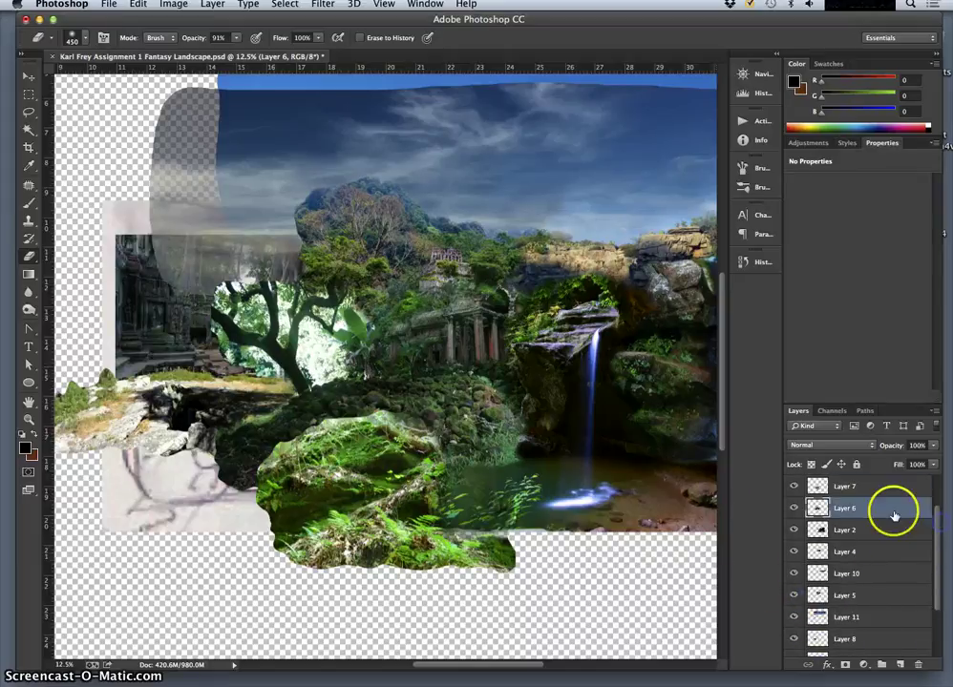
- Erase Layer 6's dark tree and its bright background to reveal the rooted tree and temple ruins of the 3 Drooping Trees layer
{"action": "left_click", "coordinate": [216, 295]}
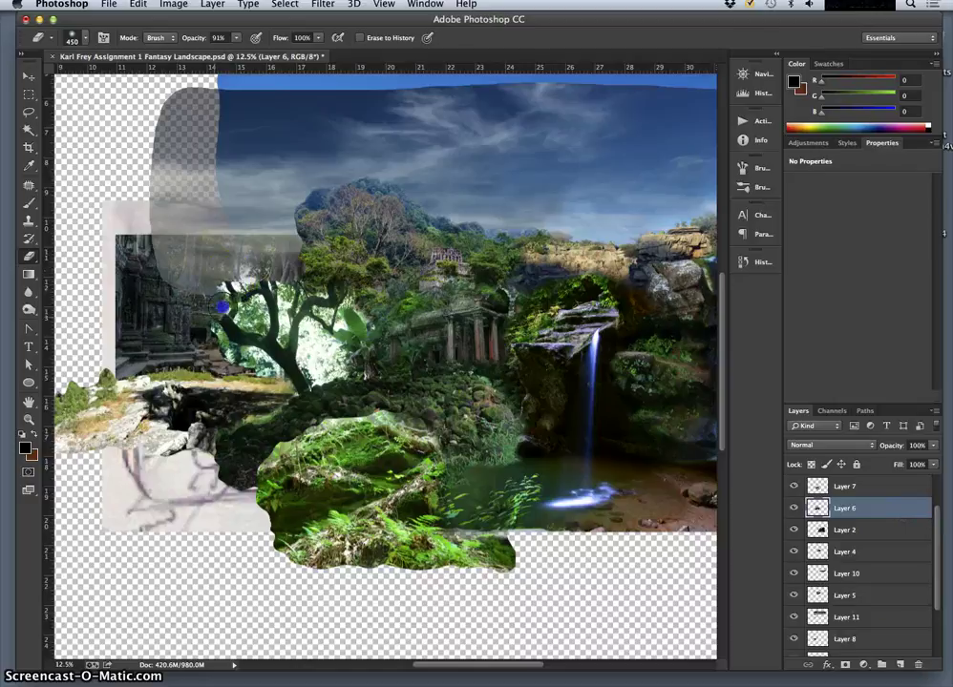
{"action": "left_click_drag", "start_coordinate": [223, 332], "coordinate": [235, 332]}
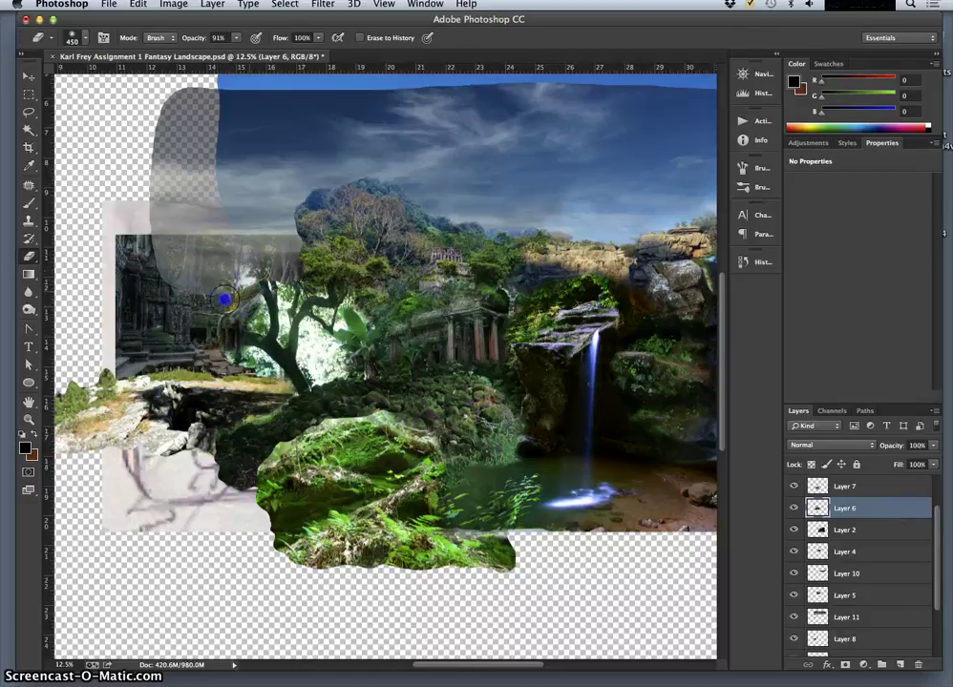
{"action": "mouse_move", "coordinate": [262, 294]}
{"action": "left_mouse_down"}
{"action": "mouse_move", "coordinate": [251, 324]}
{"action": "mouse_move", "coordinate": [270, 341]}
{"action": "left_mouse_up"}
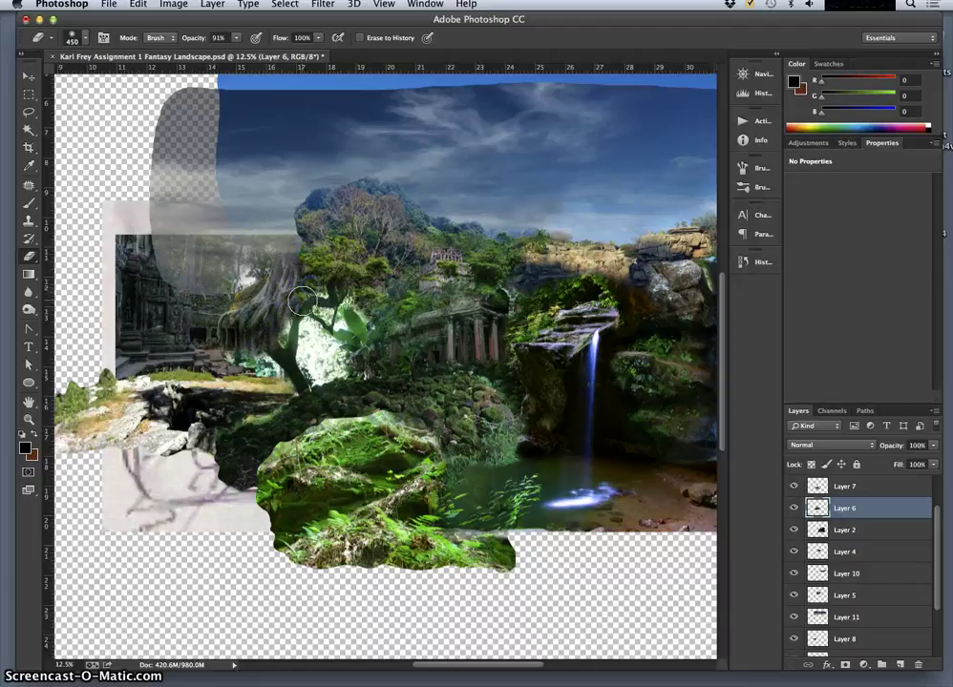
{"action": "mouse_move", "coordinate": [310, 307]}
{"action": "left_mouse_down"}
{"action": "mouse_move", "coordinate": [324, 343]}
{"action": "mouse_move", "coordinate": [316, 368]}
{"action": "mouse_move", "coordinate": [294, 381]}
{"action": "mouse_move", "coordinate": [284, 385]}
{"action": "mouse_move", "coordinate": [272, 350]}
{"action": "mouse_move", "coordinate": [237, 372]}
{"action": "mouse_move", "coordinate": [205, 356]}
{"action": "mouse_move", "coordinate": [193, 373]}
{"action": "mouse_move", "coordinate": [297, 343]}
{"action": "mouse_move", "coordinate": [290, 337]}
{"action": "mouse_move", "coordinate": [302, 348]}
{"action": "mouse_move", "coordinate": [309, 325]}
{"action": "mouse_move", "coordinate": [337, 356]}
{"action": "left_mouse_up"}
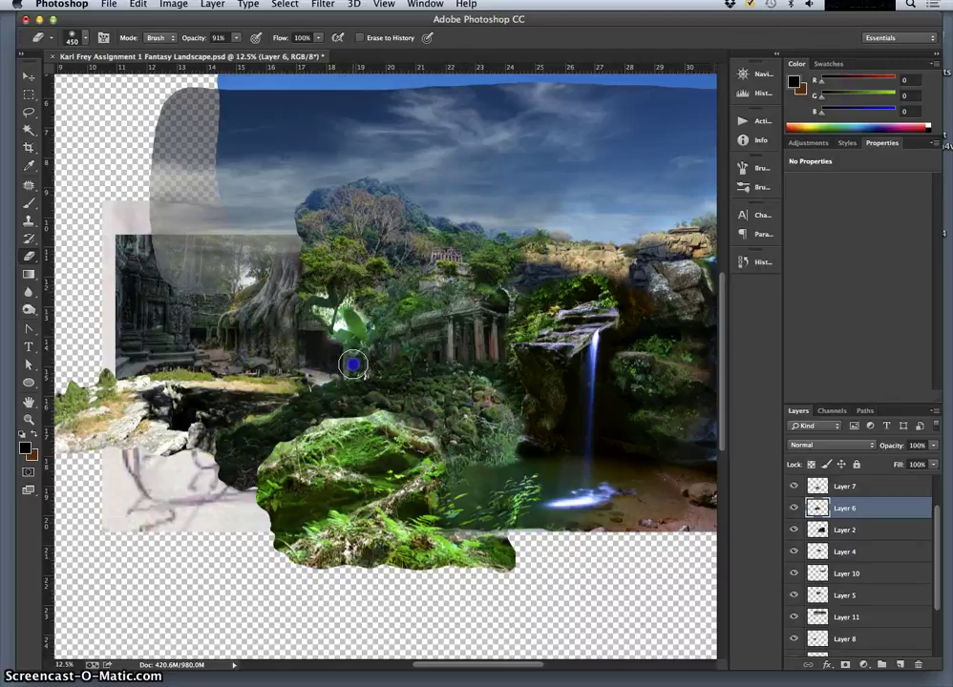
{"action": "left_click_drag", "start_coordinate": [352, 358], "coordinate": [358, 365]}
{"action": "left_click_drag", "start_coordinate": [351, 307], "coordinate": [334, 322]}
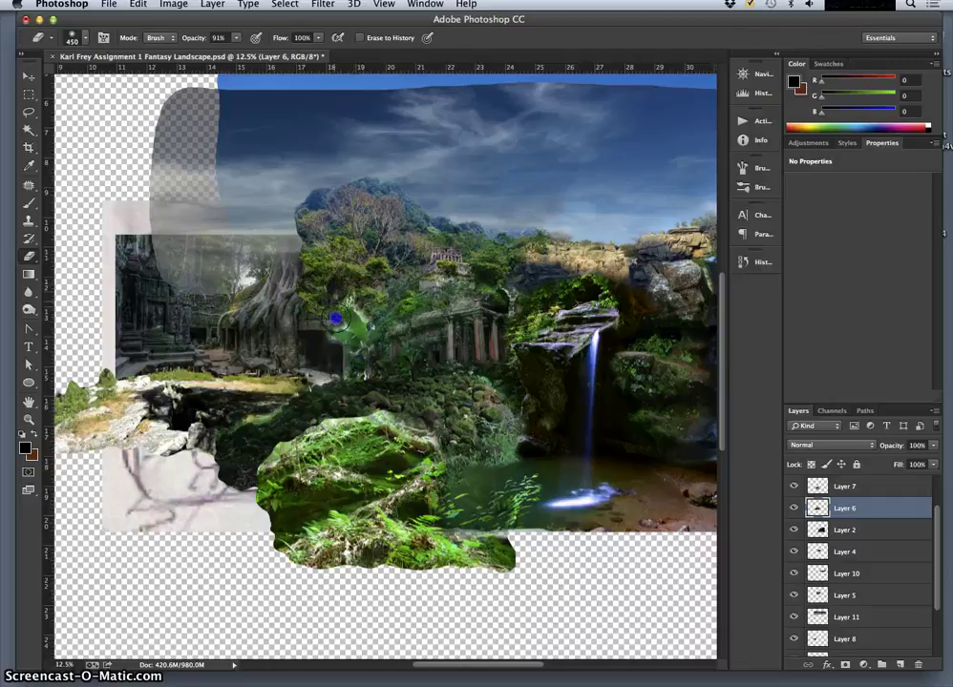
{"action": "left_click_drag", "start_coordinate": [339, 328], "coordinate": [320, 335]}
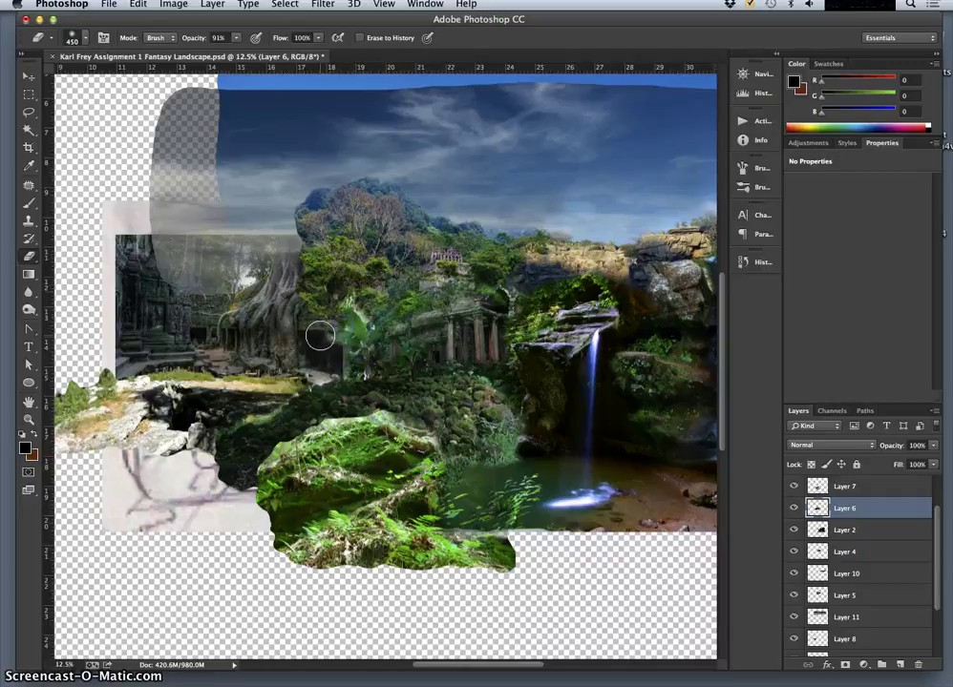